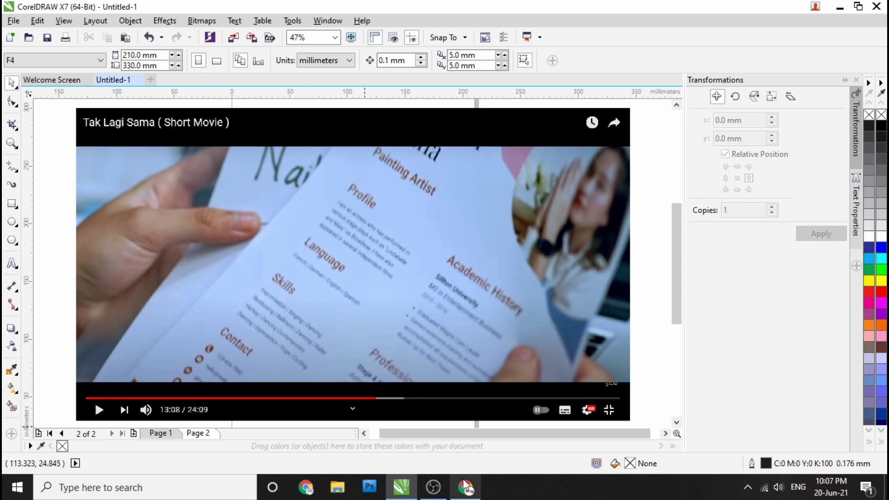
Step: Pause the short film on the resume close-up from 13:01, then return to CorelDRAW
{"action": "mouse_move", "coordinate": [466, 488]}
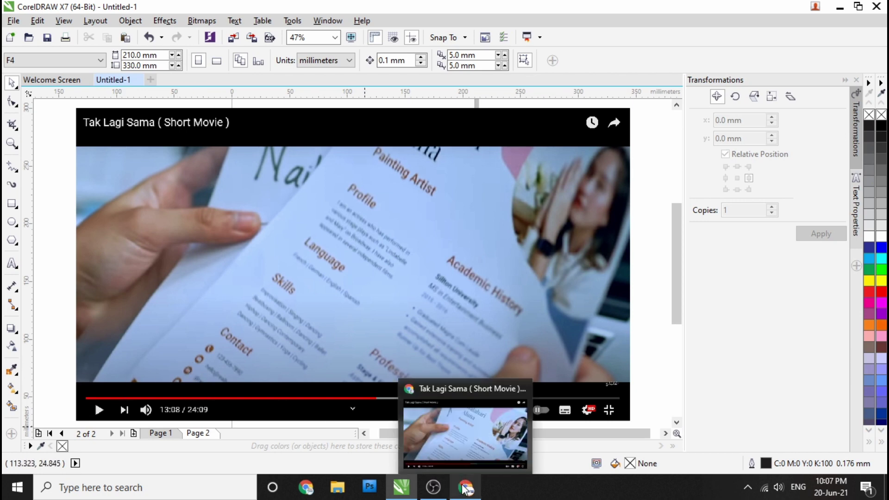
{"action": "left_click", "coordinate": [405, 430]}
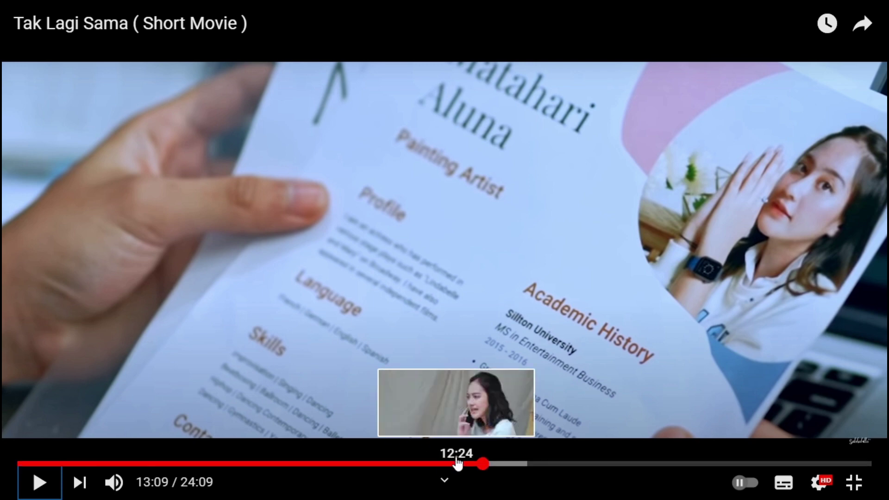
{"action": "left_click", "coordinate": [478, 464]}
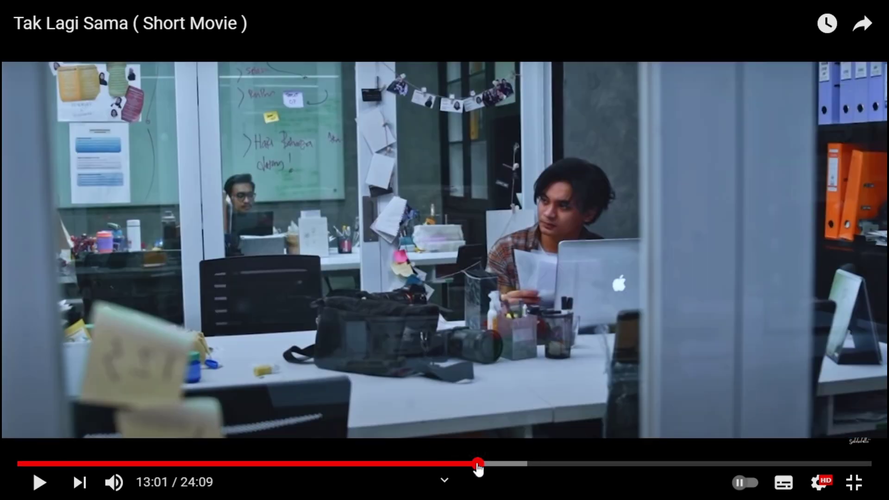
{"action": "left_click", "coordinate": [461, 427]}
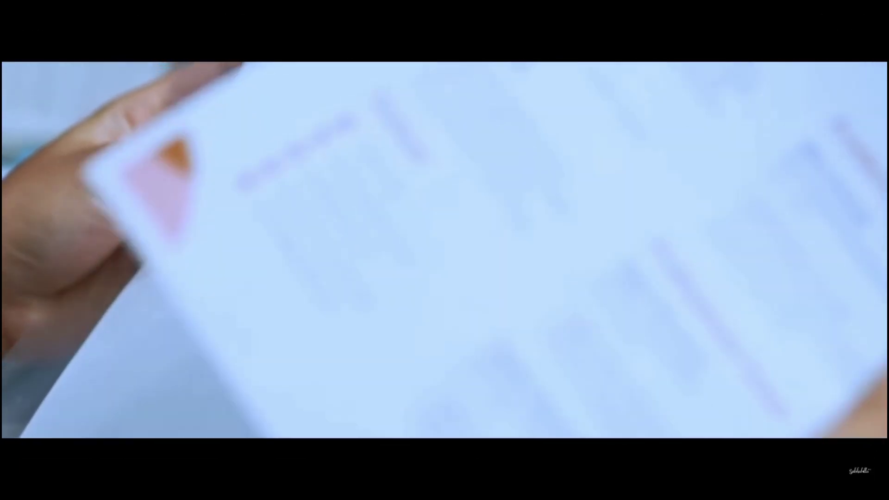
{"action": "left_click", "coordinate": [461, 422]}
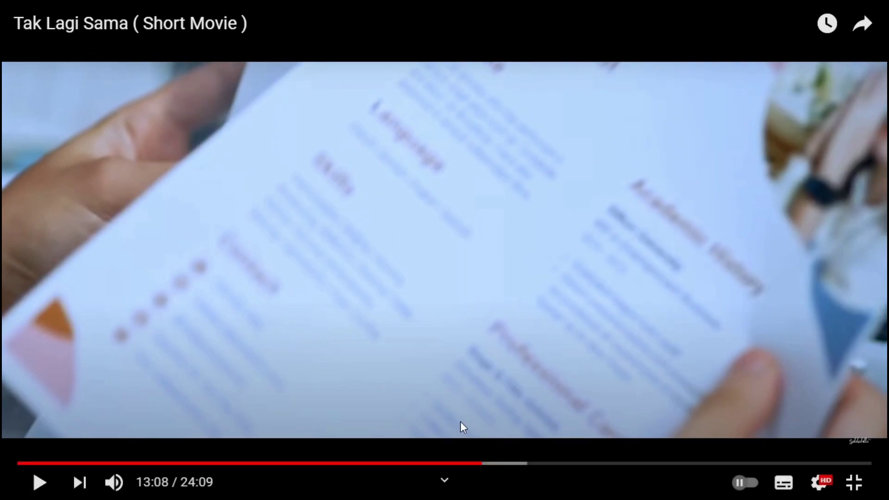
{"action": "key", "text": "alt+Tab"}
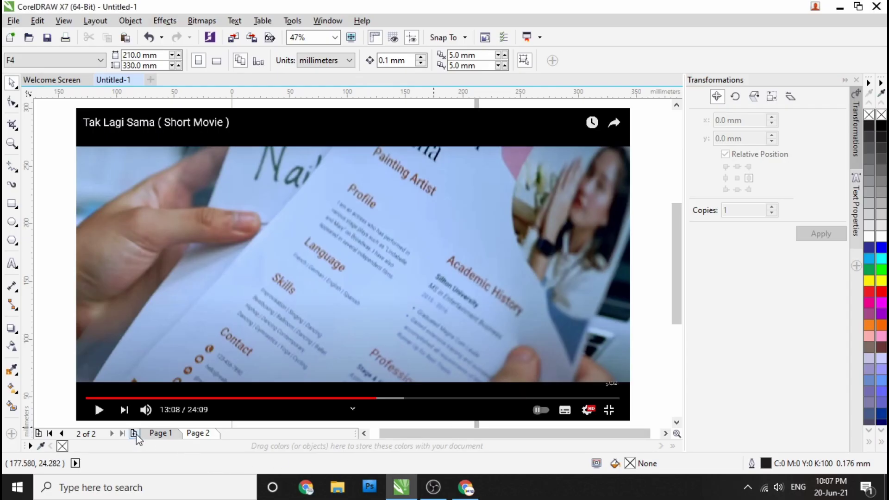
Step: Add a third page and paste the captured film screenshot onto it
{"action": "left_click", "coordinate": [134, 433]}
{"action": "right_click", "coordinate": [192, 221]}
{"action": "left_click", "coordinate": [206, 307]}
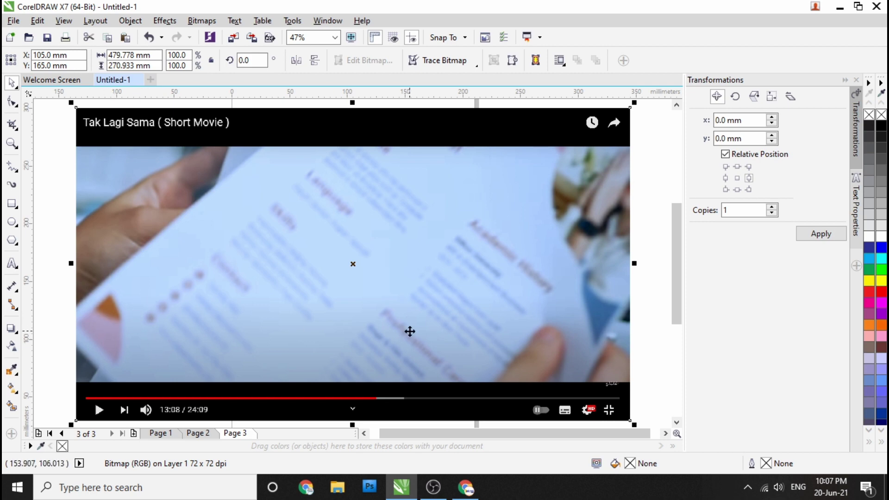
{"action": "scroll", "coordinate": [326, 327], "scroll_direction": "down", "scroll_amount": 3}
{"action": "scroll", "coordinate": [256, 320], "scroll_direction": "up", "scroll_amount": 3}
{"action": "scroll", "coordinate": [192, 301], "scroll_direction": "down", "scroll_amount": 2}
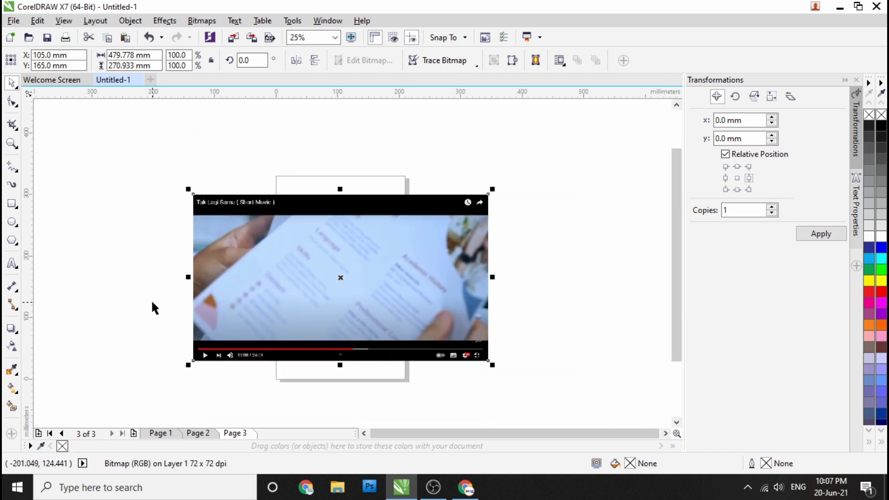
{"action": "left_click", "coordinate": [152, 298]}
{"action": "scroll", "coordinate": [252, 369], "scroll_direction": "down", "scroll_amount": 1}
{"action": "scroll", "coordinate": [220, 351], "scroll_direction": "up", "scroll_amount": 1}
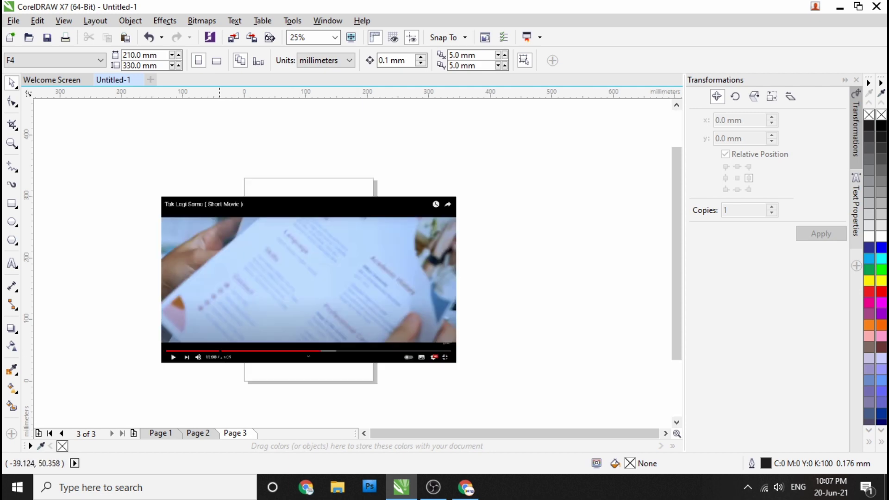
Step: On page 1, move the resume reference image off the page to sit just beside it
{"action": "left_click", "coordinate": [164, 435]}
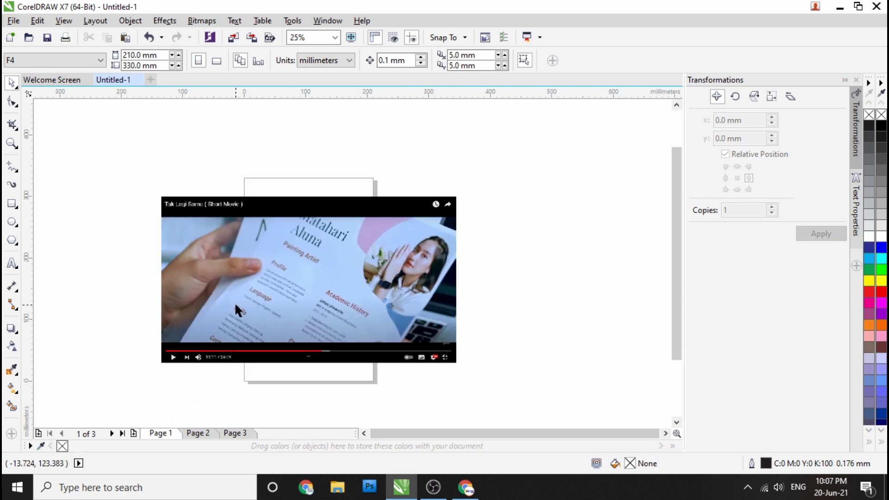
{"action": "scroll", "coordinate": [221, 294], "scroll_direction": "down", "scroll_amount": 1}
{"action": "scroll", "coordinate": [210, 274], "scroll_direction": "up", "scroll_amount": 1}
{"action": "left_click_drag", "start_coordinate": [210, 273], "coordinate": [474, 265]}
{"action": "left_click", "coordinate": [257, 234]}
{"action": "scroll", "coordinate": [238, 183], "scroll_direction": "up", "scroll_amount": 1}
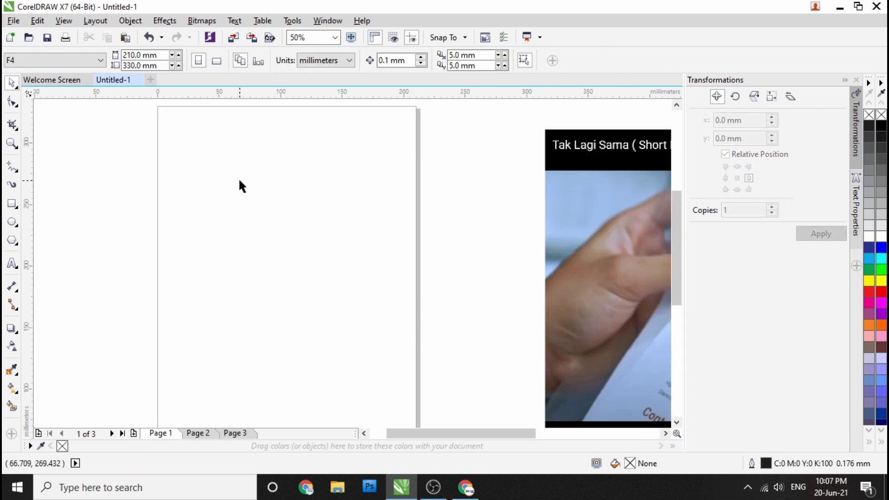
{"action": "scroll", "coordinate": [215, 194], "scroll_direction": "down", "scroll_amount": 1}
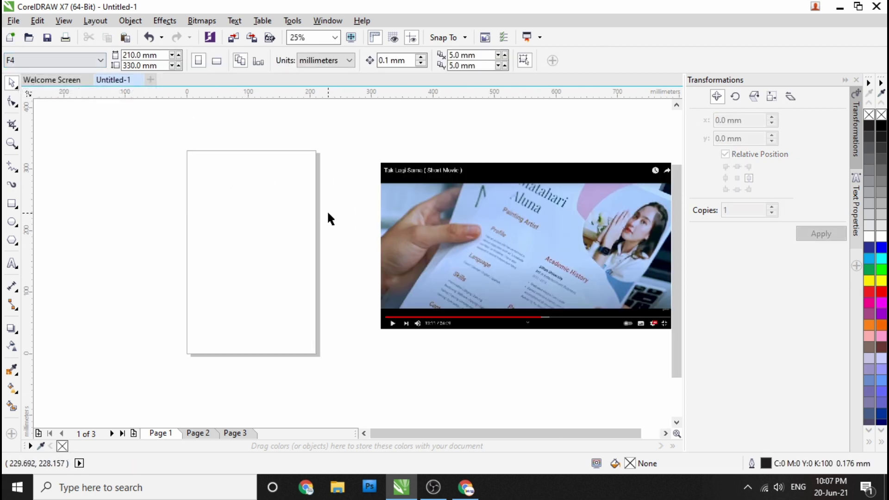
{"action": "scroll", "coordinate": [399, 207], "scroll_direction": "down", "scroll_amount": 1}
{"action": "scroll", "coordinate": [434, 212], "scroll_direction": "up", "scroll_amount": 1}
{"action": "left_click_drag", "start_coordinate": [434, 212], "coordinate": [396, 211]}
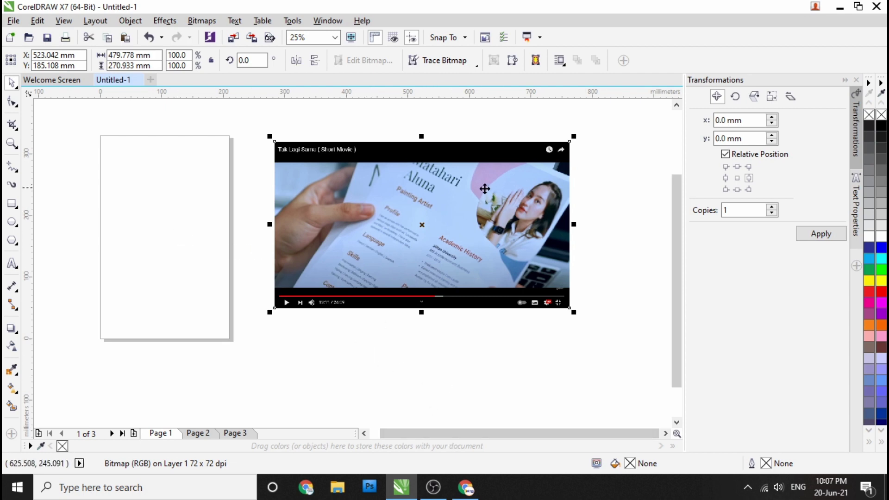
Step: Create a 210 × 330 mm rectangle matching page 1, undoing an accidental copy
{"action": "double_click", "coordinate": [11, 204]}
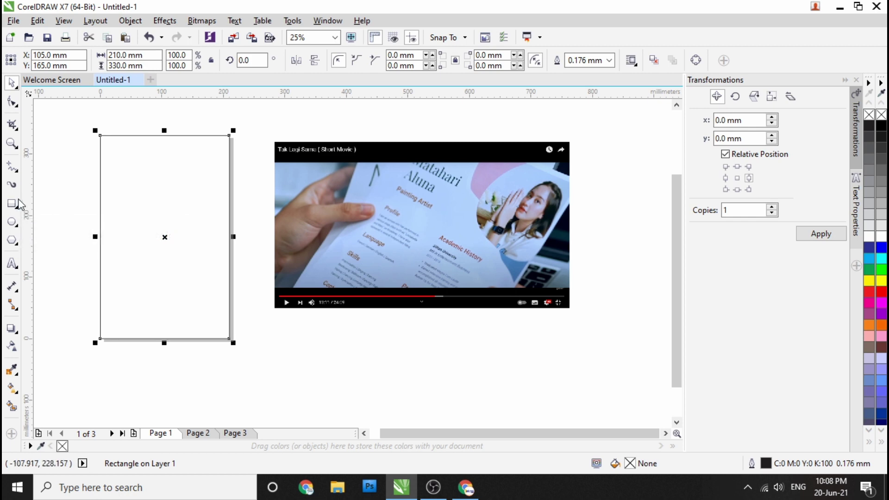
{"action": "left_click_drag", "start_coordinate": [195, 224], "coordinate": [278, 217]}
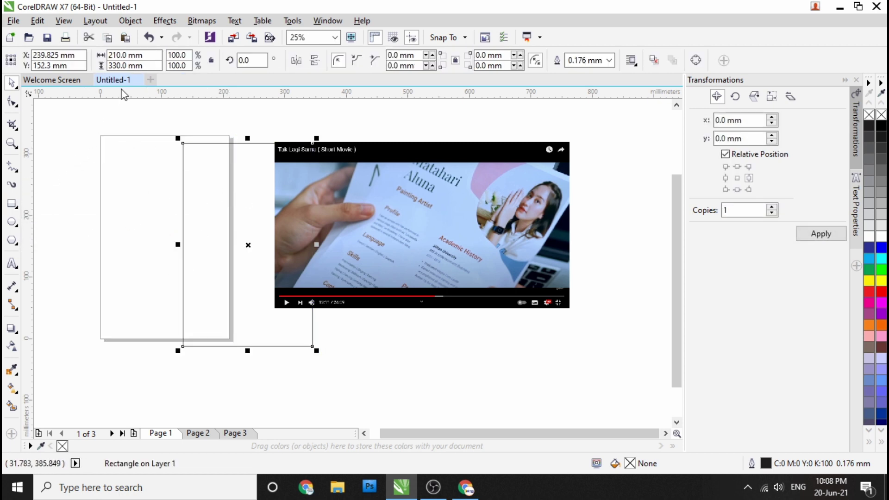
{"action": "key", "text": "ctrl+z"}
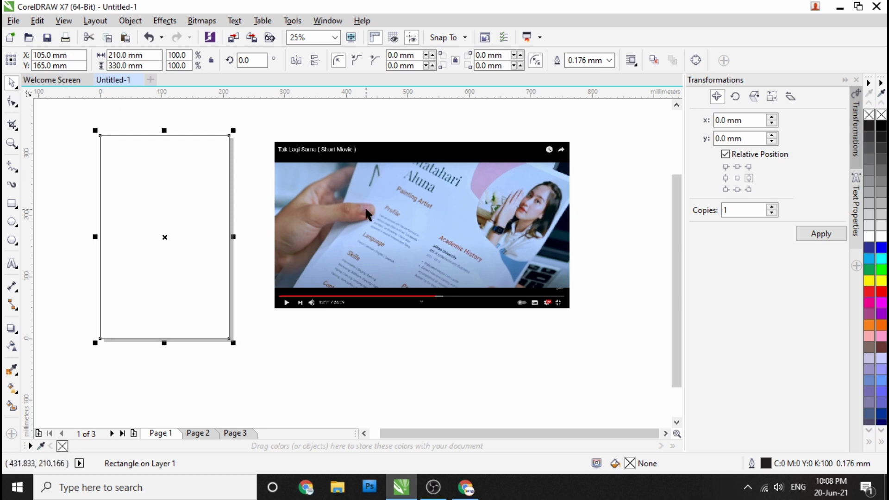
{"action": "scroll", "coordinate": [414, 206], "scroll_direction": "up", "scroll_amount": 1}
{"action": "scroll", "coordinate": [440, 215], "scroll_direction": "down", "scroll_amount": 2}
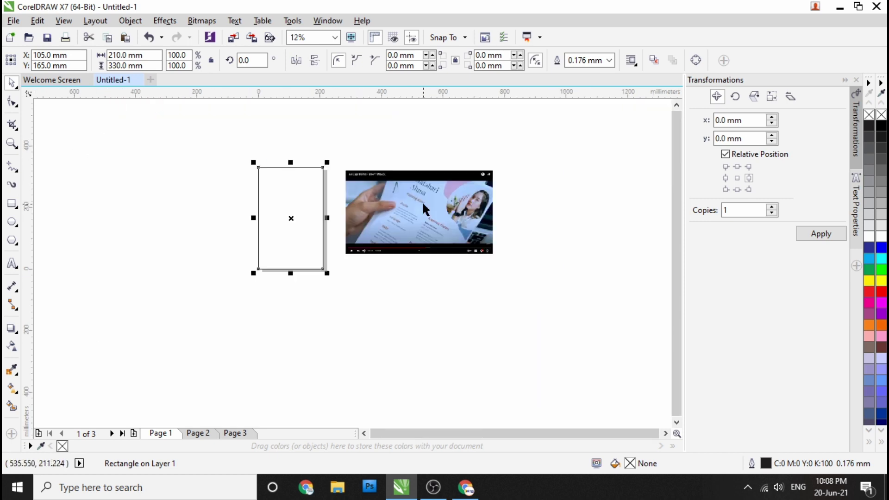
{"action": "scroll", "coordinate": [425, 200], "scroll_direction": "up", "scroll_amount": 1}
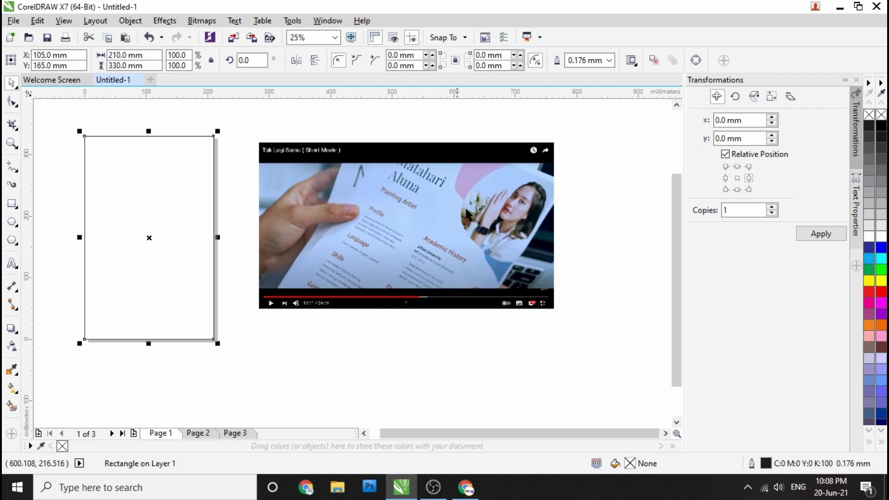
Step: Choose the Pen tool from the curve flyout for straight-segment paths
{"action": "left_click", "coordinate": [16, 170]}
{"action": "left_click", "coordinate": [53, 208]}
{"action": "scroll", "coordinate": [507, 168], "scroll_direction": "up", "scroll_amount": 1}
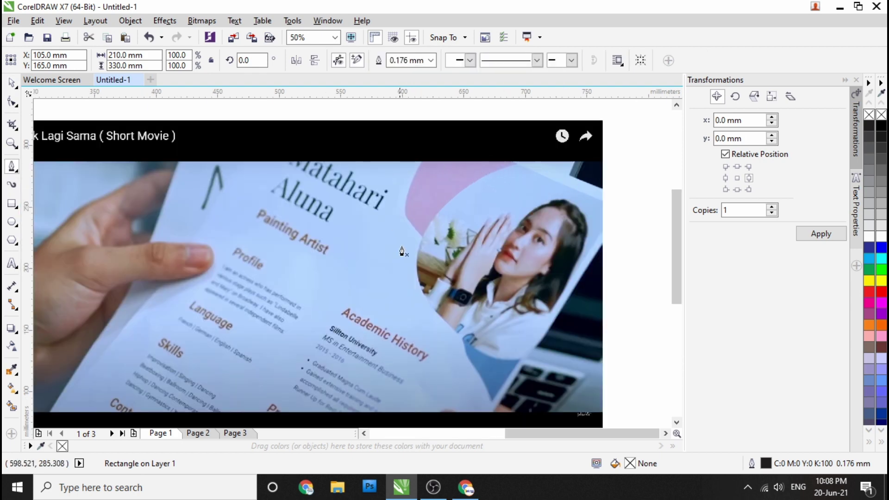
{"action": "scroll", "coordinate": [379, 214], "scroll_direction": "down", "scroll_amount": 1}
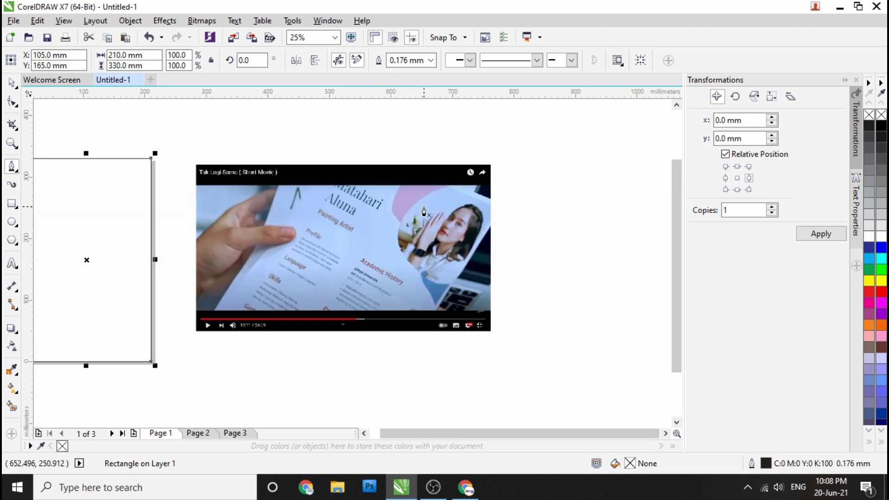
{"action": "scroll", "coordinate": [394, 181], "scroll_direction": "up", "scroll_amount": 1}
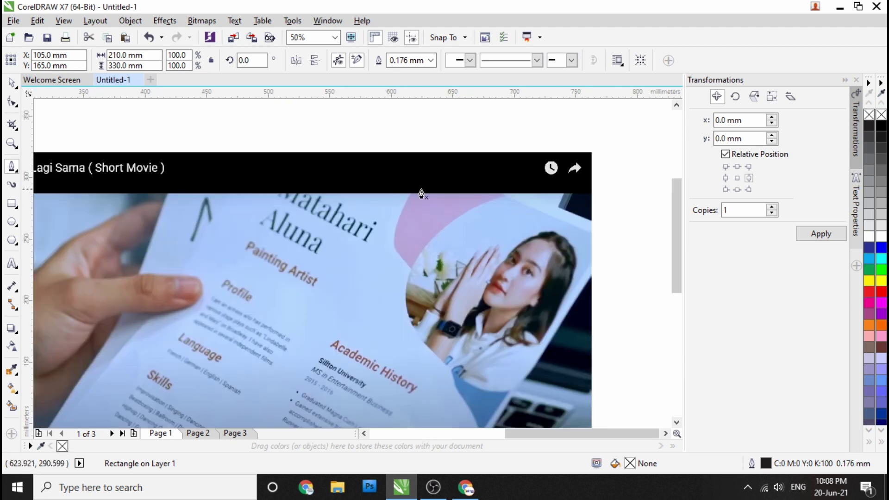
{"action": "scroll", "coordinate": [438, 193], "scroll_direction": "down", "scroll_amount": 2}
{"action": "scroll", "coordinate": [268, 176], "scroll_direction": "up", "scroll_amount": 2}
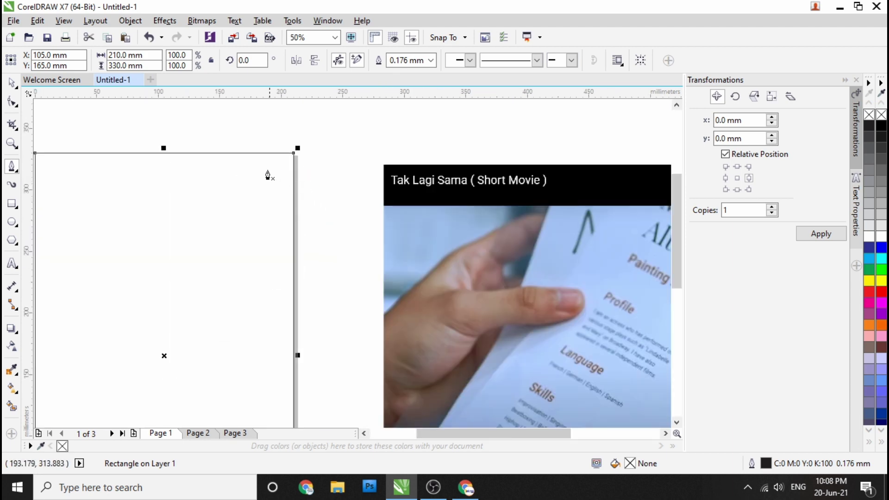
Step: Draw a closed four-node shape overlapping the top-left of the page with straight segments
{"action": "left_click", "coordinate": [178, 140]}
{"action": "scroll", "coordinate": [185, 198], "scroll_direction": "down", "scroll_amount": 1}
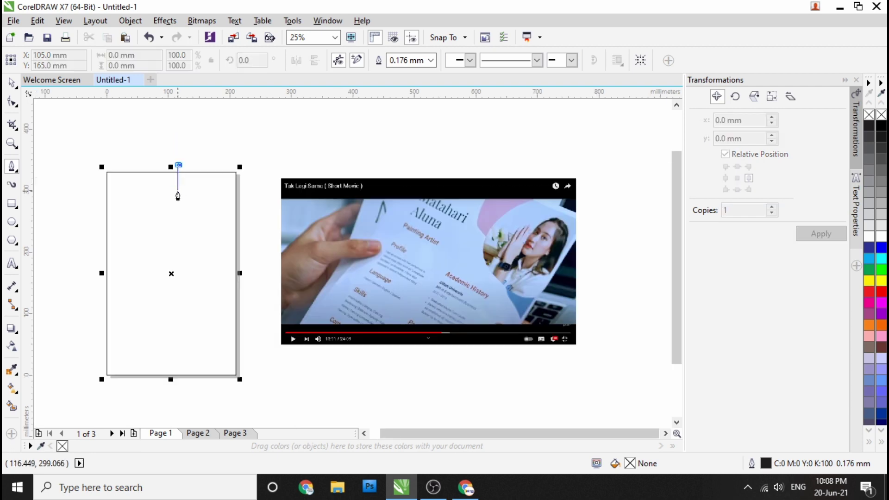
{"action": "scroll", "coordinate": [180, 199], "scroll_direction": "up", "scroll_amount": 1}
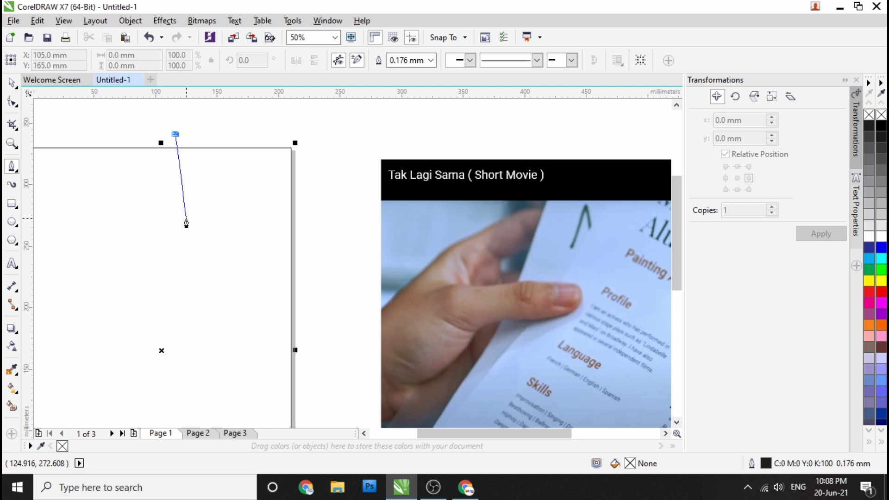
{"action": "left_click", "coordinate": [187, 221]}
{"action": "left_click", "coordinate": [305, 254]}
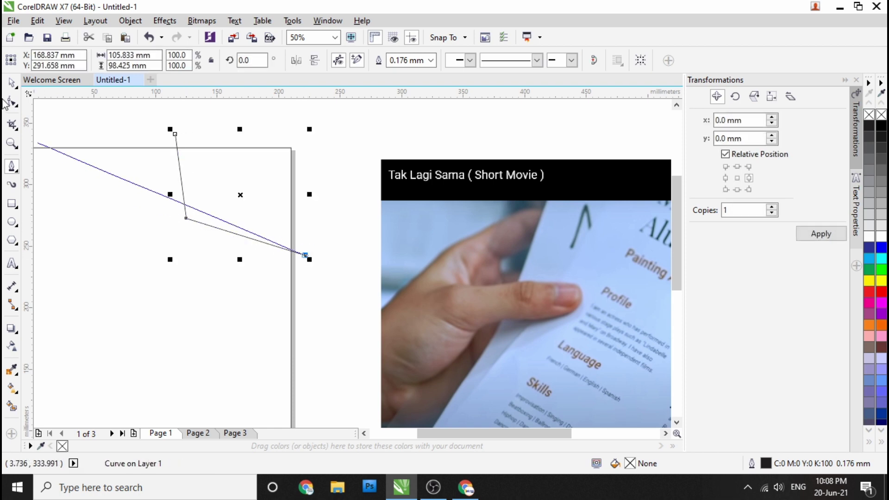
{"action": "key", "text": "Escape"}
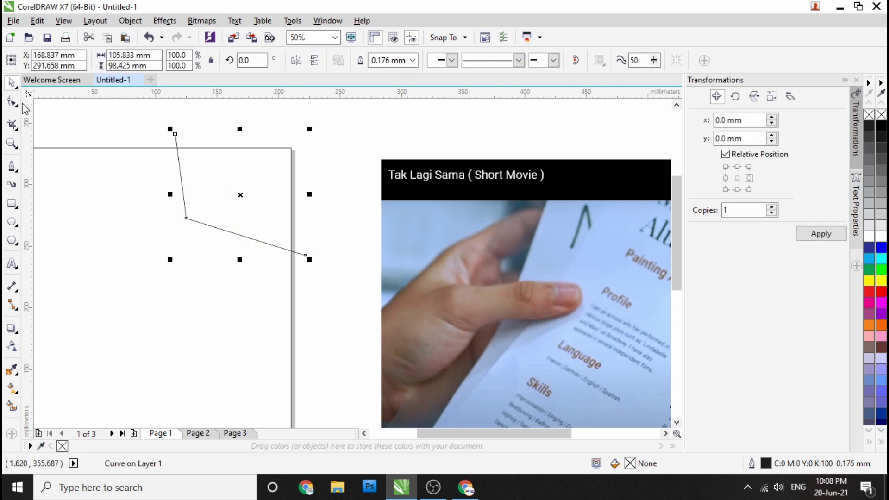
{"action": "left_click", "coordinate": [12, 166]}
{"action": "left_click", "coordinate": [305, 255]}
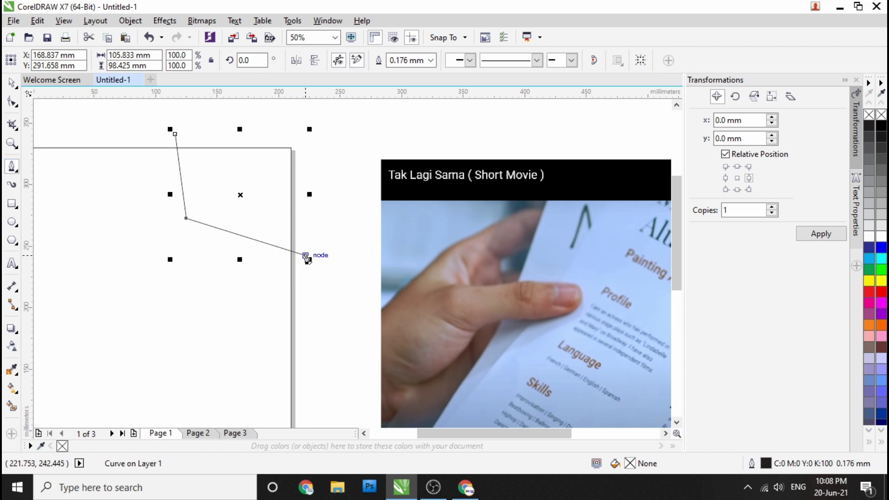
{"action": "left_click", "coordinate": [322, 128]}
{"action": "left_click", "coordinate": [175, 134]}
Step: Scale the quadrilateral up to about 130%, roughly 156 × 133 mm
{"action": "left_click", "coordinate": [12, 82]}
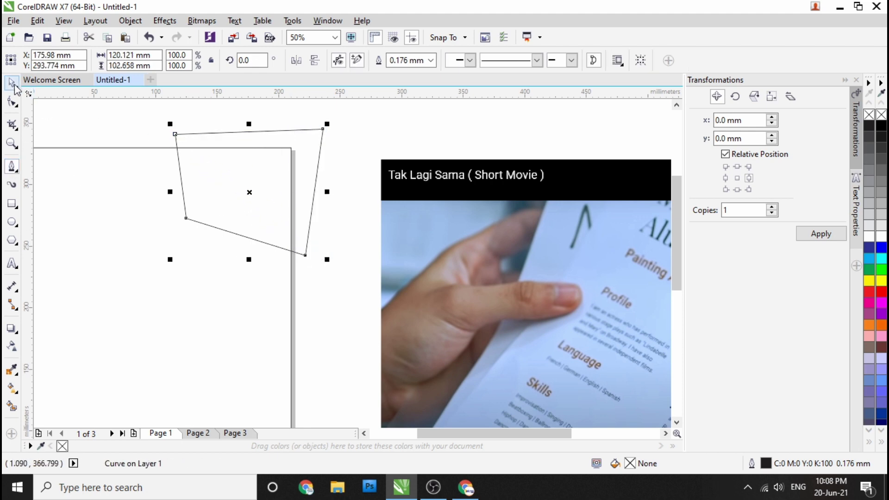
{"action": "left_click_drag", "start_coordinate": [169, 126], "coordinate": [107, 102]}
{"action": "scroll", "coordinate": [230, 159], "scroll_direction": "down", "scroll_amount": 3}
{"action": "scroll", "coordinate": [232, 160], "scroll_direction": "up", "scroll_amount": 1}
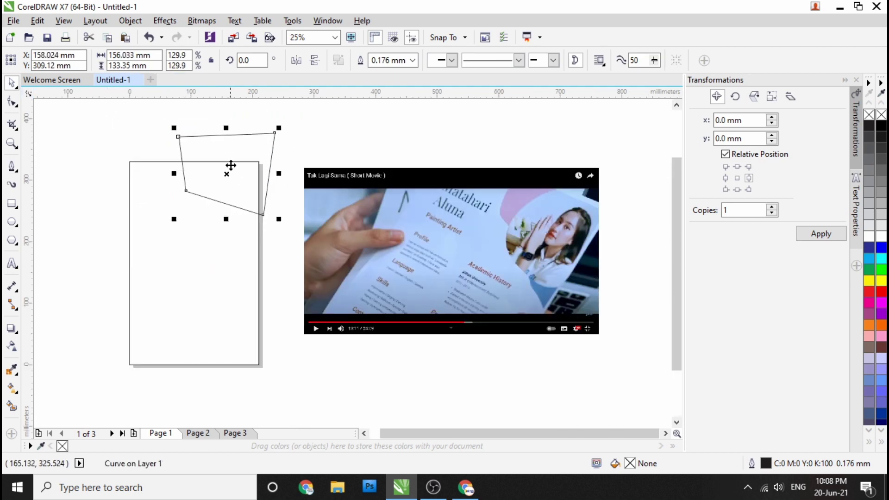
Step: Bend the shape's left and bottom edges into curves using the Shape tool
{"action": "key", "text": "F10"}
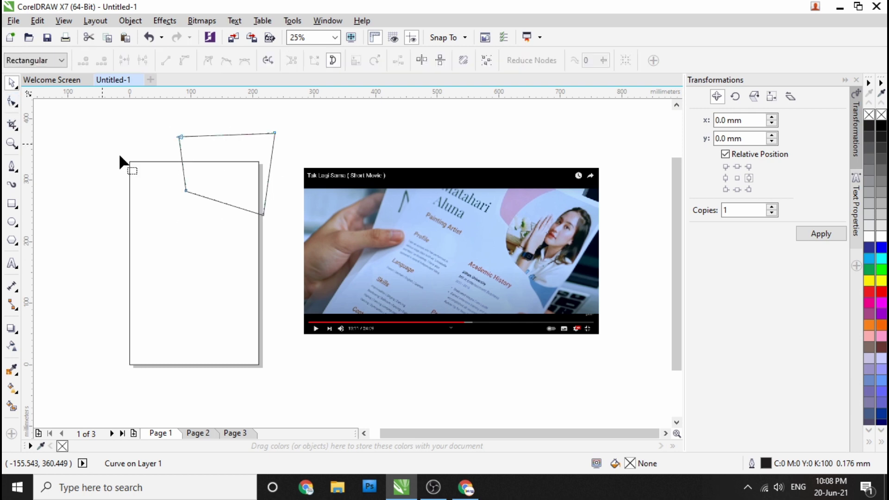
{"action": "left_click", "coordinate": [186, 190]}
{"action": "left_click", "coordinate": [182, 154]}
{"action": "scroll", "coordinate": [182, 167], "scroll_direction": "up", "scroll_amount": 1}
{"action": "left_click_drag", "start_coordinate": [188, 179], "coordinate": [182, 174]}
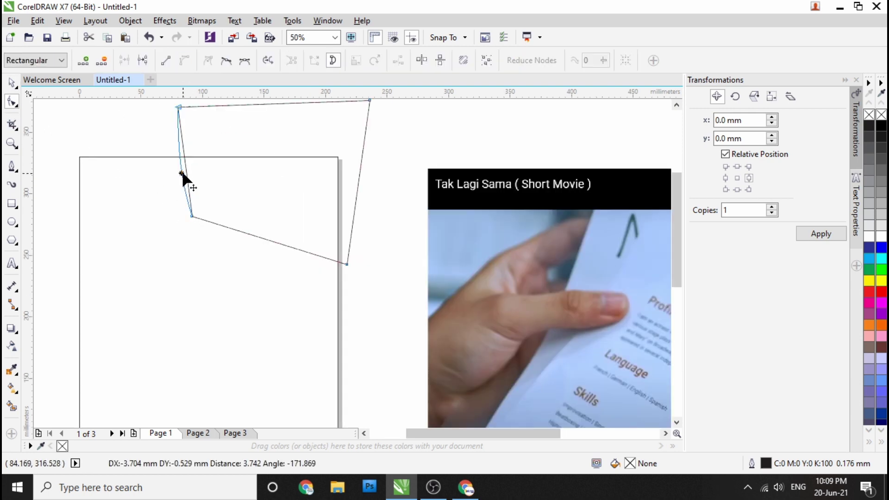
{"action": "left_click", "coordinate": [346, 264]}
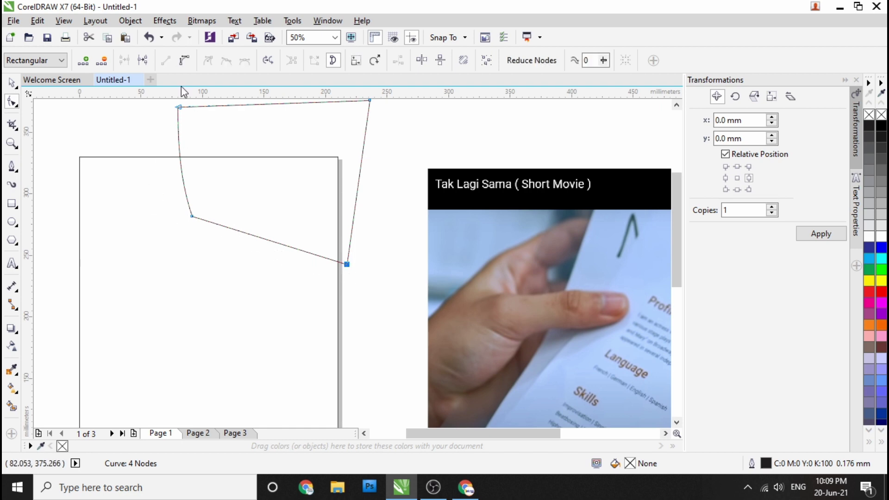
{"action": "left_click_drag", "start_coordinate": [272, 240], "coordinate": [268, 253]}
{"action": "scroll", "coordinate": [258, 247], "scroll_direction": "down", "scroll_amount": 1}
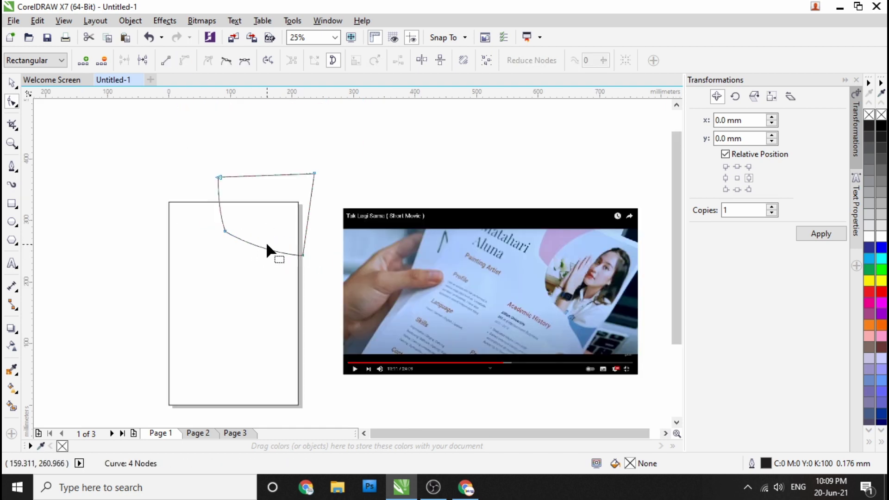
{"action": "scroll", "coordinate": [266, 241], "scroll_direction": "up", "scroll_amount": 1}
{"action": "left_click_drag", "start_coordinate": [242, 252], "coordinate": [241, 250]}
{"action": "scroll", "coordinate": [190, 229], "scroll_direction": "up", "scroll_amount": 1}
Step: Try deleting the node at the curve's lower-left bend, then undo the deletion
{"action": "left_click", "coordinate": [12, 82]}
{"action": "scroll", "coordinate": [160, 204], "scroll_direction": "down", "scroll_amount": 1}
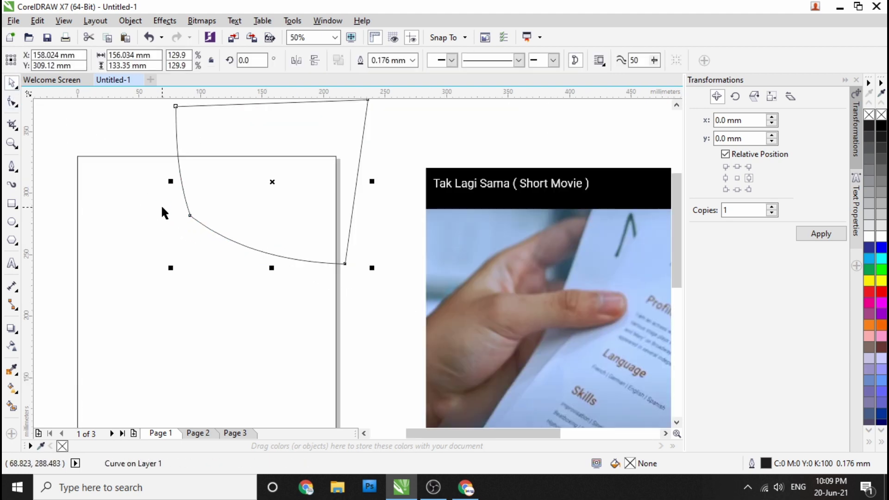
{"action": "scroll", "coordinate": [160, 204], "scroll_direction": "down", "scroll_amount": 1}
{"action": "left_click", "coordinate": [12, 102]}
{"action": "scroll", "coordinate": [172, 203], "scroll_direction": "up", "scroll_amount": 2}
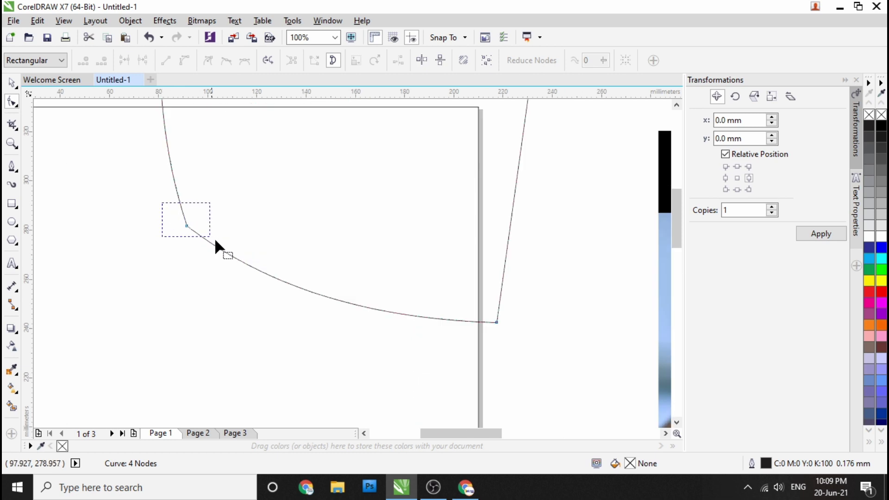
{"action": "left_click_drag", "start_coordinate": [205, 234], "coordinate": [207, 237]}
{"action": "key", "text": "Delete"}
{"action": "scroll", "coordinate": [227, 232], "scroll_direction": "down", "scroll_amount": 2}
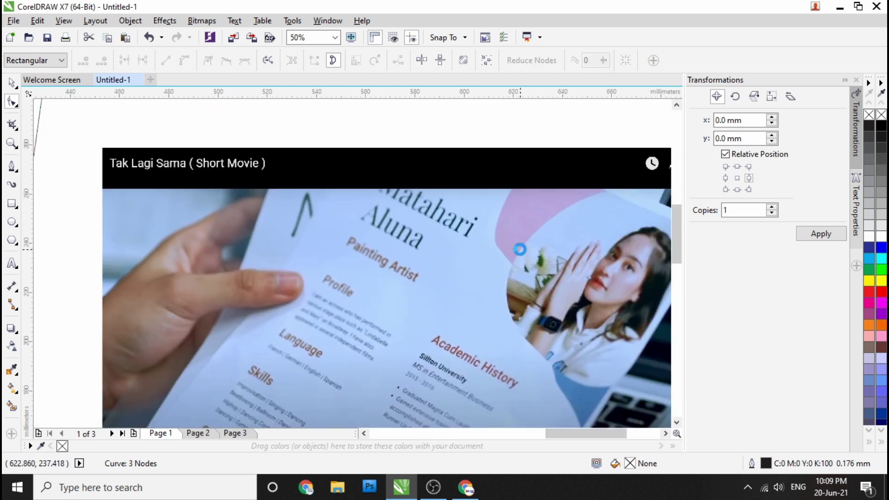
{"action": "scroll", "coordinate": [518, 247], "scroll_direction": "up", "scroll_amount": 2}
{"action": "scroll", "coordinate": [416, 251], "scroll_direction": "down", "scroll_amount": 2}
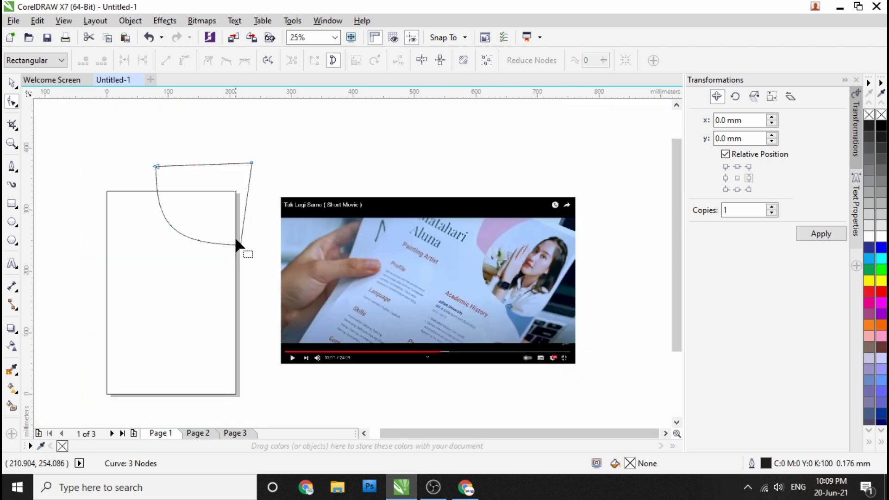
{"action": "key", "text": "ctrl+z"}
{"action": "scroll", "coordinate": [158, 218], "scroll_direction": "up", "scroll_amount": 4}
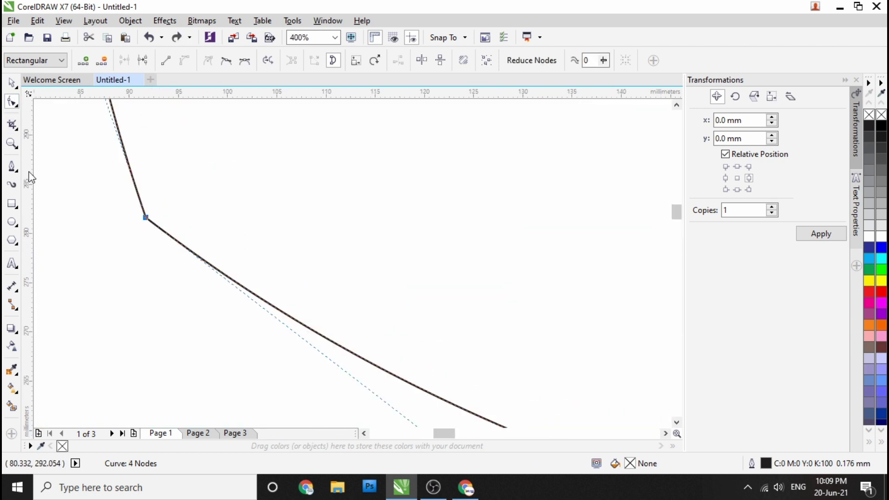
Step: Add a node on the bottom curve and drag it left to smooth the sweeping arc
{"action": "double_click", "coordinate": [184, 247]}
{"action": "left_click_drag", "start_coordinate": [184, 247], "coordinate": [104, 244]}
{"action": "scroll", "coordinate": [107, 230], "scroll_direction": "down", "scroll_amount": 2}
{"action": "scroll", "coordinate": [117, 223], "scroll_direction": "up", "scroll_amount": 3}
{"action": "scroll", "coordinate": [151, 224], "scroll_direction": "down", "scroll_amount": 5}
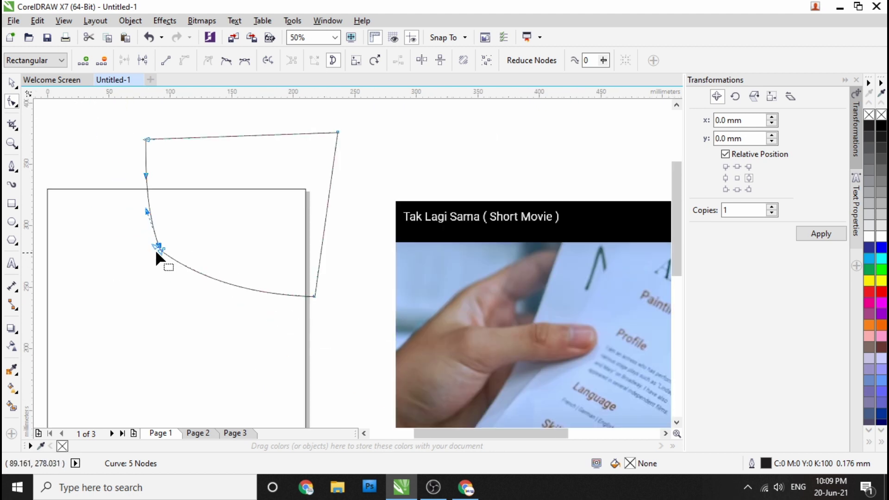
{"action": "left_click", "coordinate": [11, 84]}
{"action": "left_click", "coordinate": [135, 168]}
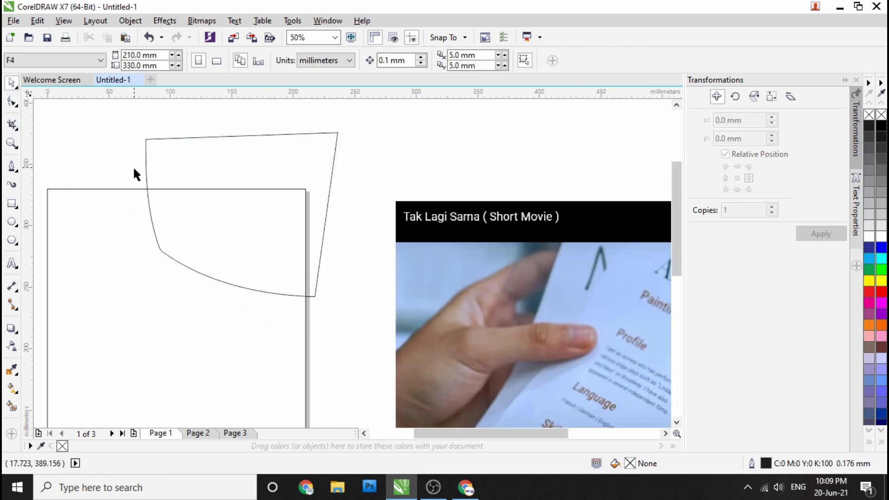
{"action": "scroll", "coordinate": [135, 169], "scroll_direction": "down", "scroll_amount": 1}
{"action": "left_click", "coordinate": [207, 199]}
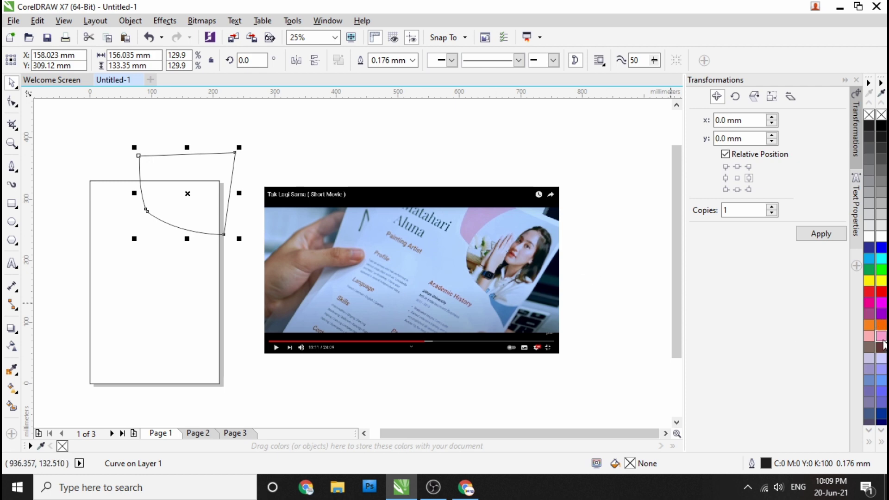
Step: Fill the curved corner shape with Pink (#FF99CC), undoing a trial softer pink
{"action": "left_click", "coordinate": [869, 335]}
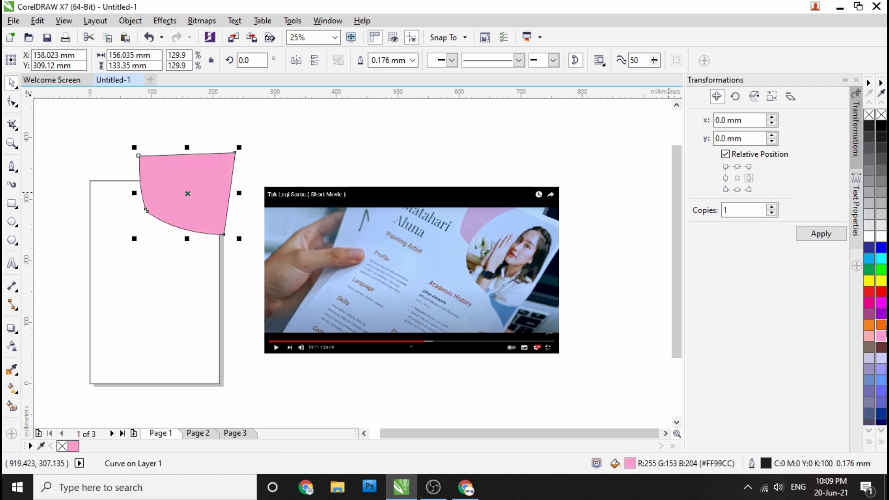
{"action": "left_click", "coordinate": [881, 336]}
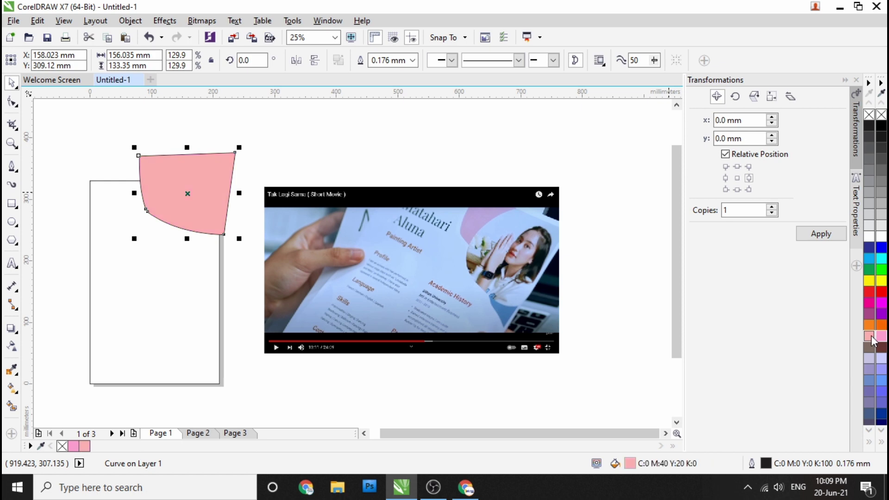
{"action": "key", "text": "ctrl+z"}
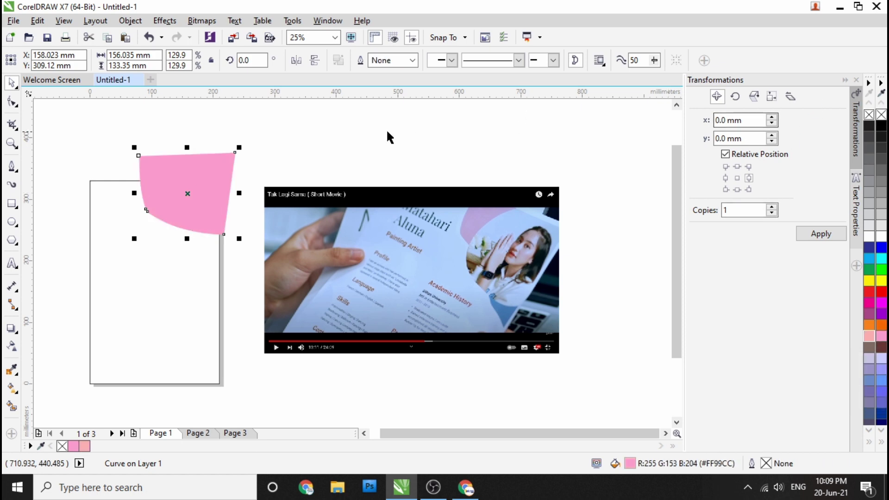
{"action": "left_click", "coordinate": [298, 133]}
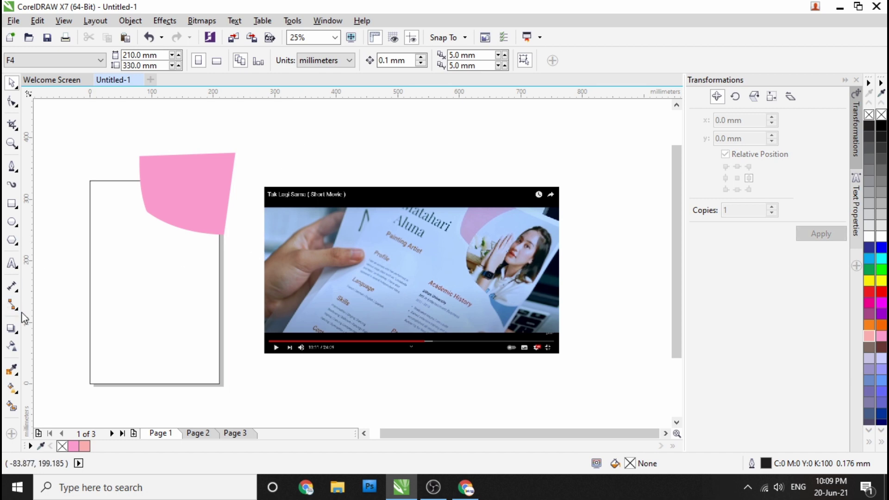
Step: Sample lavender #B8A7DC from the film screenshot with the Color Eyedropper and apply it to the shape
{"action": "left_click", "coordinate": [12, 369]}
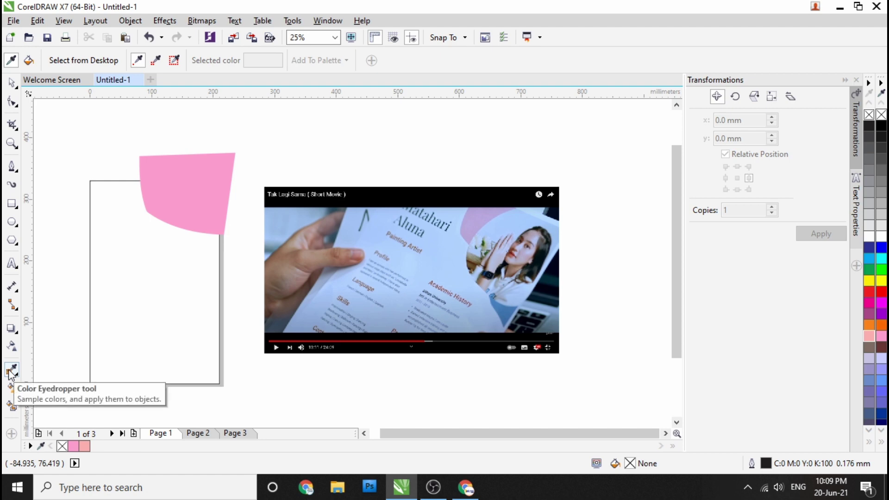
{"action": "left_click", "coordinate": [479, 223]}
{"action": "left_click", "coordinate": [165, 200]}
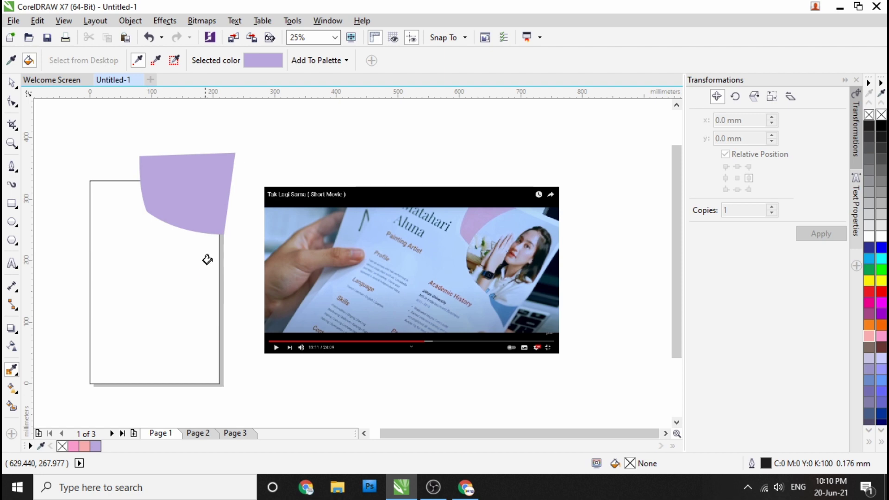
{"action": "left_click", "coordinate": [12, 83]}
{"action": "left_click", "coordinate": [196, 200]}
Step: Lighten the corner shape's fill in Edit Fill to pale lilac #E9C4FF
{"action": "double_click", "coordinate": [633, 464]}
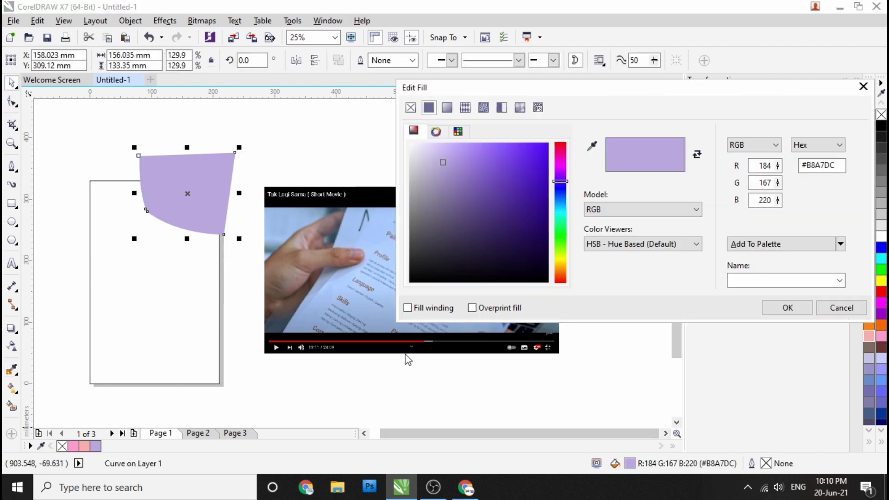
{"action": "left_click_drag", "start_coordinate": [443, 163], "coordinate": [460, 148]}
{"action": "left_click_drag", "start_coordinate": [566, 181], "coordinate": [568, 175]}
{"action": "left_click_drag", "start_coordinate": [575, 95], "coordinate": [734, 135]}
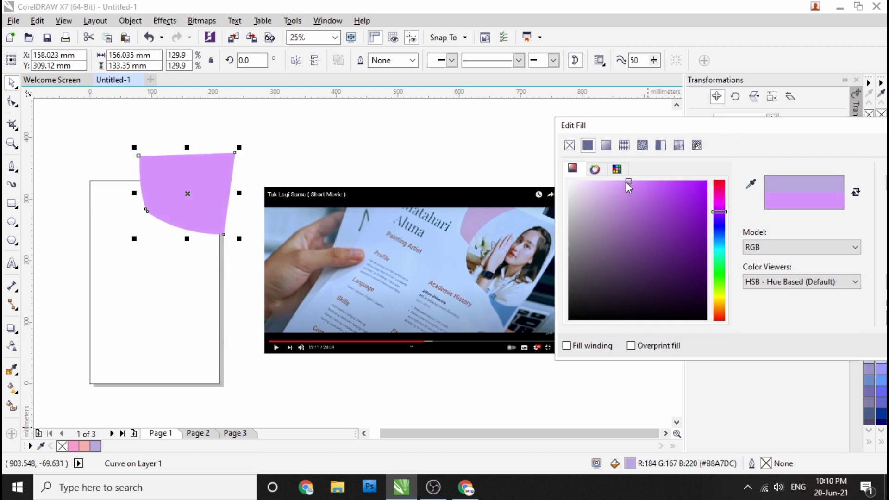
{"action": "left_click_drag", "start_coordinate": [632, 182], "coordinate": [597, 180]}
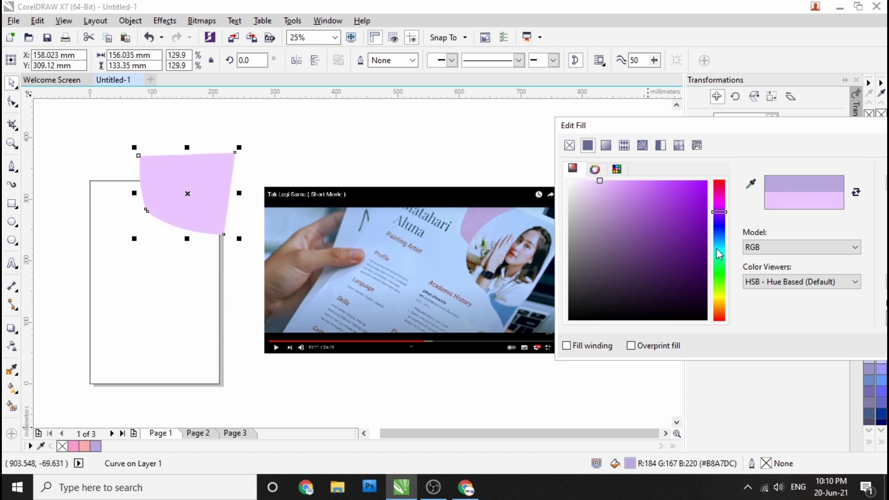
{"action": "left_click_drag", "start_coordinate": [741, 125], "coordinate": [531, 126]}
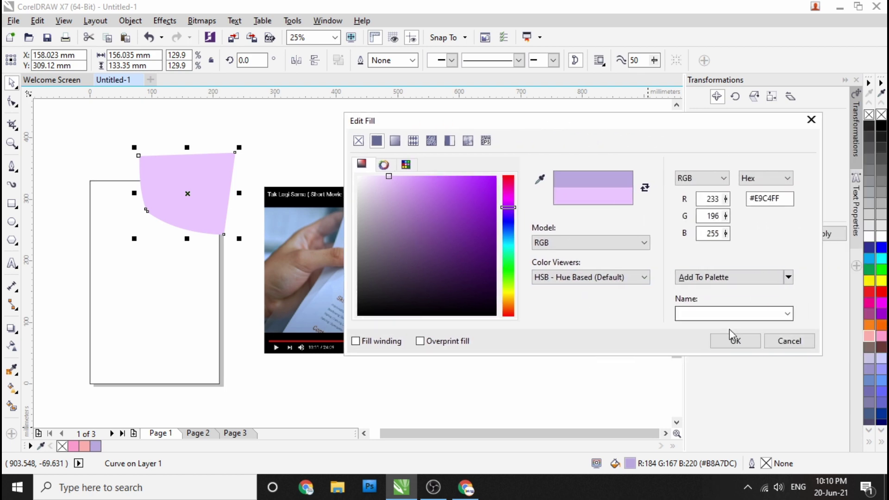
{"action": "left_click", "coordinate": [736, 341]}
{"action": "left_click", "coordinate": [328, 166]}
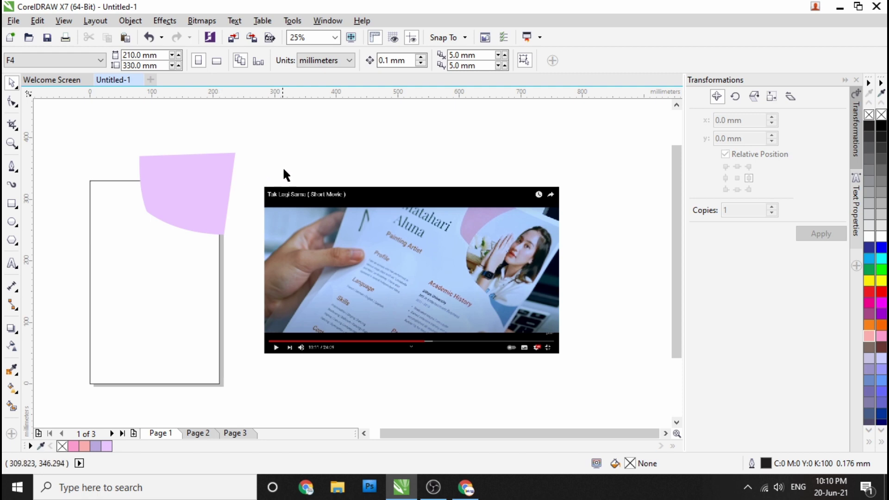
Step: Try a pink fill and move the video image, then undo both to keep the lilac fill
{"action": "left_click", "coordinate": [198, 184]}
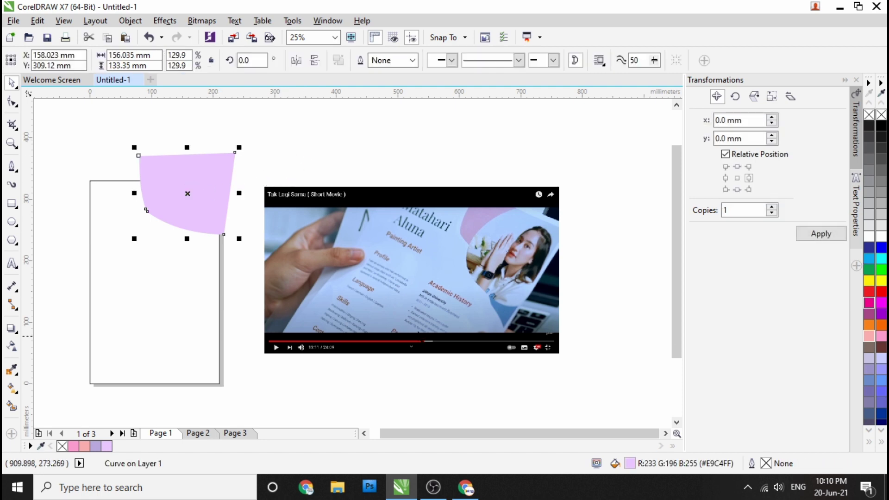
{"action": "left_click", "coordinate": [882, 337]}
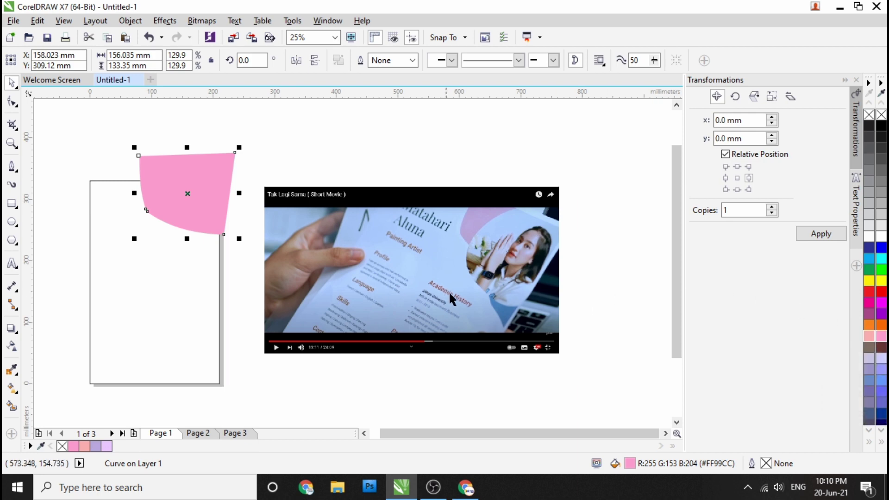
{"action": "scroll", "coordinate": [443, 287], "scroll_direction": "up", "scroll_amount": 3}
{"action": "scroll", "coordinate": [354, 249], "scroll_direction": "down", "scroll_amount": 3}
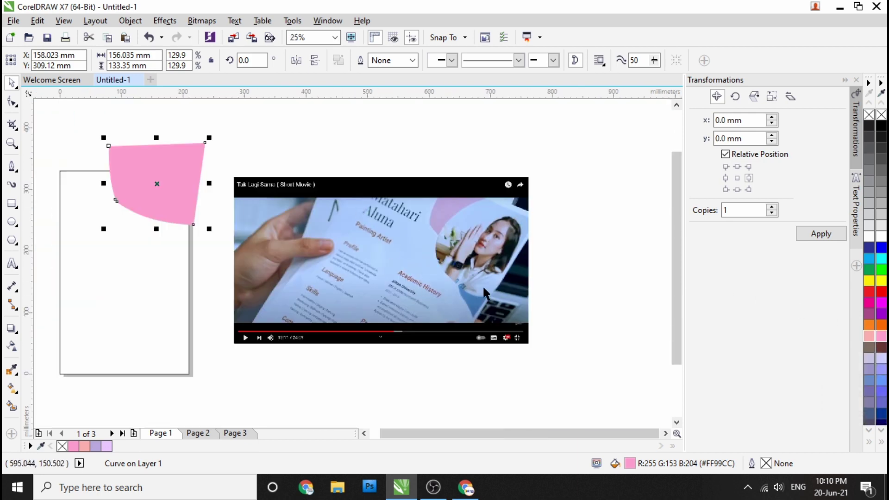
{"action": "left_click", "coordinate": [262, 167]}
{"action": "left_click_drag", "start_coordinate": [286, 190], "coordinate": [300, 174]}
{"action": "left_click", "coordinate": [149, 38]}
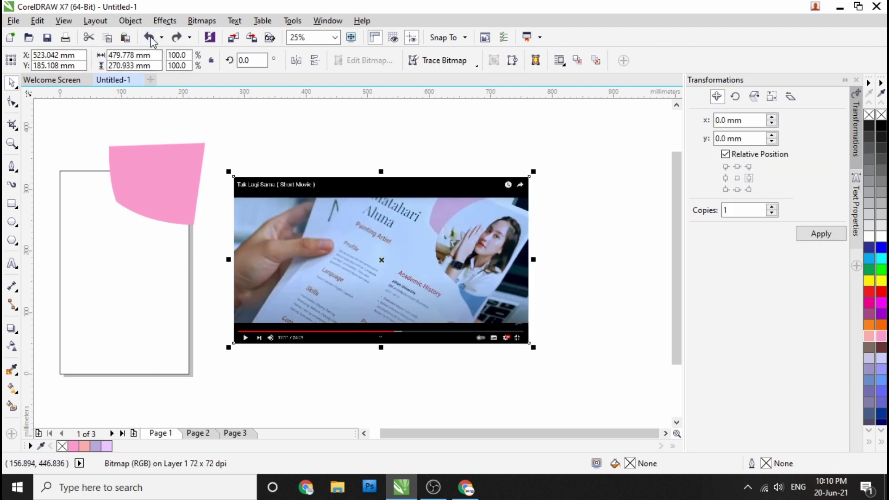
{"action": "left_click", "coordinate": [149, 38]}
{"action": "left_click", "coordinate": [45, 174]}
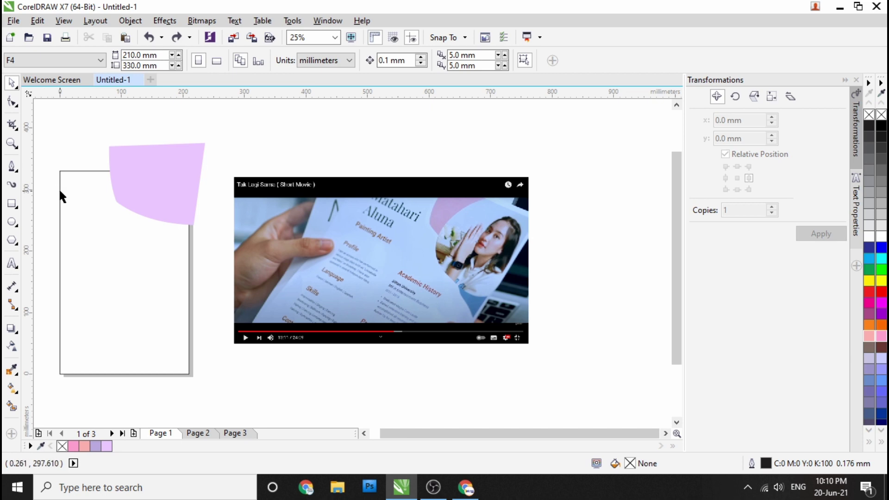
Step: Start a Pen-tool outline from above the lilac corner shape down its left side
{"action": "left_click", "coordinate": [12, 166]}
{"action": "scroll", "coordinate": [493, 330], "scroll_direction": "up", "scroll_amount": 1}
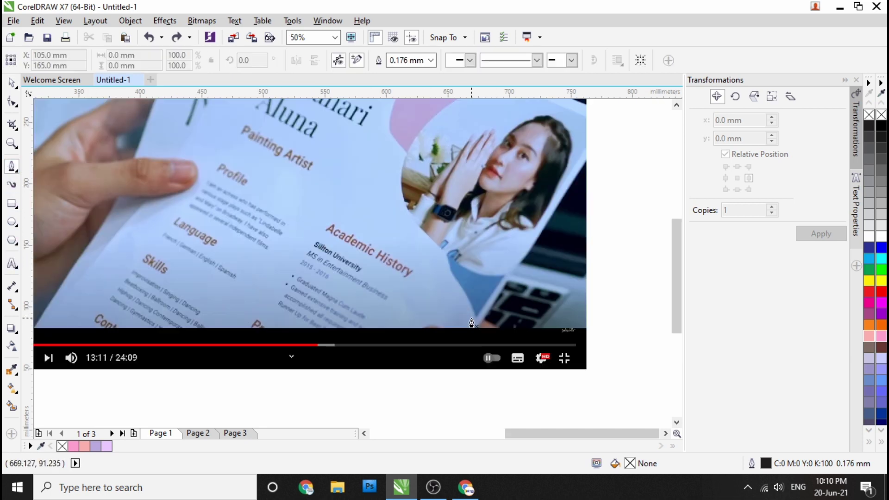
{"action": "scroll", "coordinate": [463, 315], "scroll_direction": "down", "scroll_amount": 2}
{"action": "scroll", "coordinate": [291, 273], "scroll_direction": "up", "scroll_amount": 2}
{"action": "scroll", "coordinate": [282, 251], "scroll_direction": "down", "scroll_amount": 1}
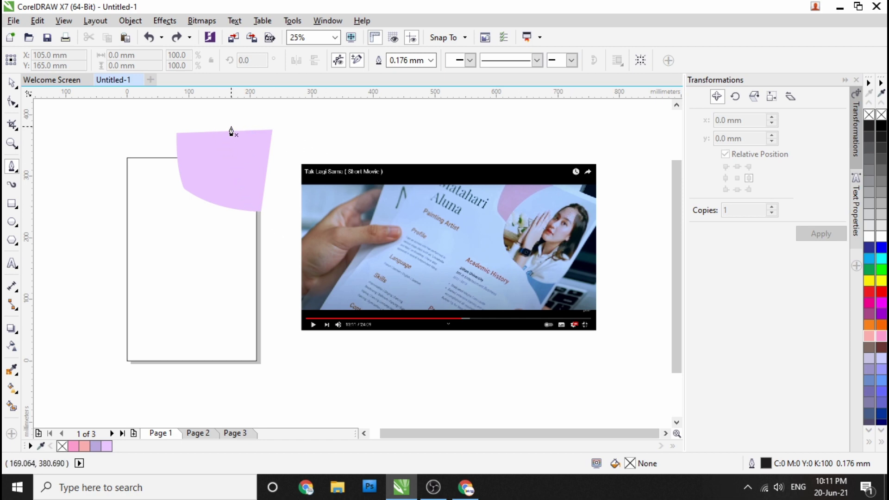
{"action": "left_click", "coordinate": [211, 118]}
{"action": "double_click", "coordinate": [194, 185]}
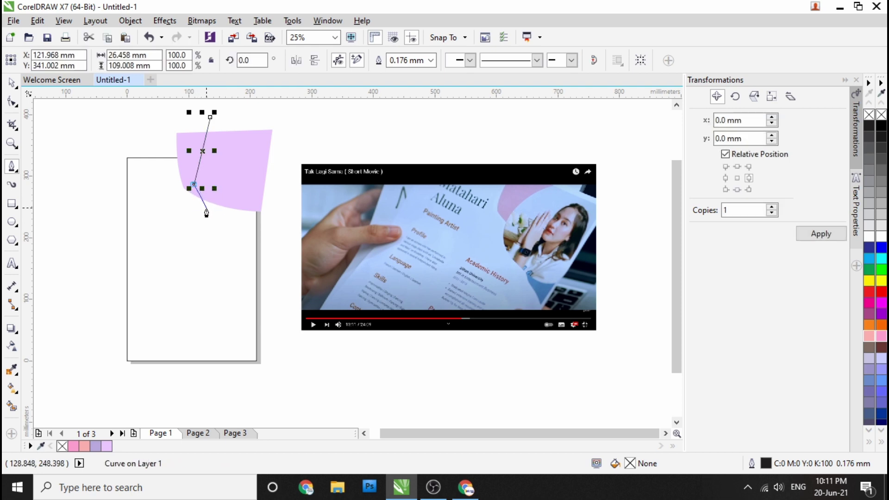
Step: Add further corner points around the lilac shape and close the outline at its start node
{"action": "left_click", "coordinate": [205, 207]}
{"action": "scroll", "coordinate": [207, 213], "scroll_direction": "up", "scroll_amount": 3}
{"action": "scroll", "coordinate": [197, 201], "scroll_direction": "down", "scroll_amount": 3}
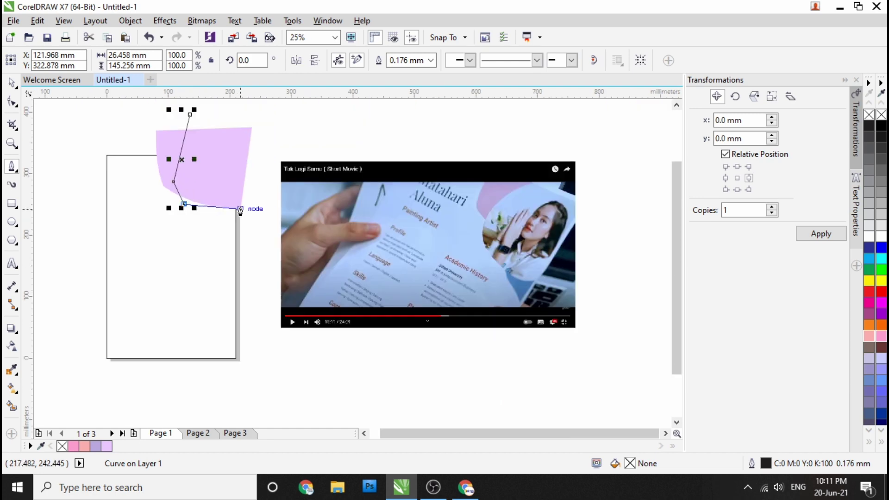
{"action": "scroll", "coordinate": [222, 208], "scroll_direction": "up", "scroll_amount": 3}
{"action": "left_click", "coordinate": [215, 219]}
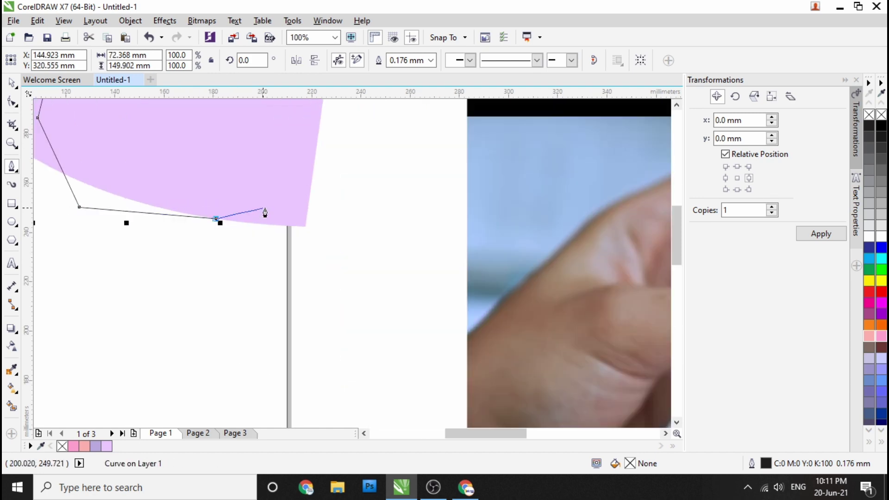
{"action": "scroll", "coordinate": [276, 211], "scroll_direction": "down", "scroll_amount": 3}
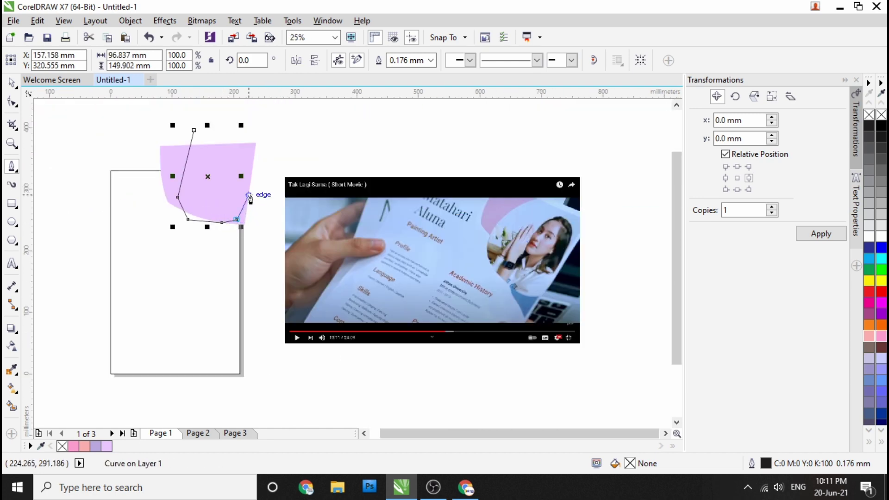
{"action": "left_click", "coordinate": [264, 175]}
{"action": "left_click", "coordinate": [196, 131]}
Step: Nudge the outline's bottom-left node slightly left with the Shape tool
{"action": "left_click", "coordinate": [11, 102]}
{"action": "scroll", "coordinate": [192, 215], "scroll_direction": "up", "scroll_amount": 1}
{"action": "left_click", "coordinate": [185, 222]}
{"action": "scroll", "coordinate": [166, 214], "scroll_direction": "up", "scroll_amount": 1}
{"action": "left_click_drag", "start_coordinate": [177, 197], "coordinate": [171, 189]}
Step: Convert the outline's top segment to a curve and bend the left, bottom and bottom-right edges into arcs
{"action": "scroll", "coordinate": [132, 193], "scroll_direction": "down", "scroll_amount": 2}
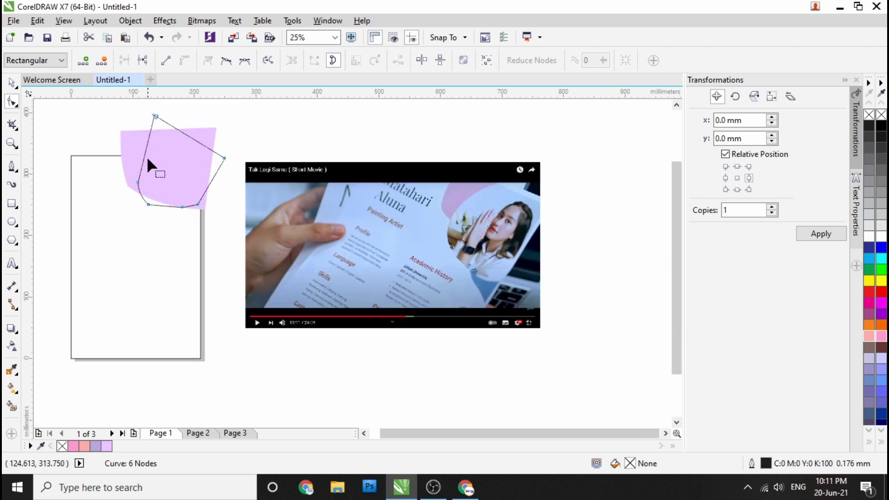
{"action": "scroll", "coordinate": [147, 169], "scroll_direction": "up", "scroll_amount": 1}
{"action": "left_click", "coordinate": [161, 111]}
{"action": "left_click", "coordinate": [185, 62]}
{"action": "left_click", "coordinate": [130, 244]}
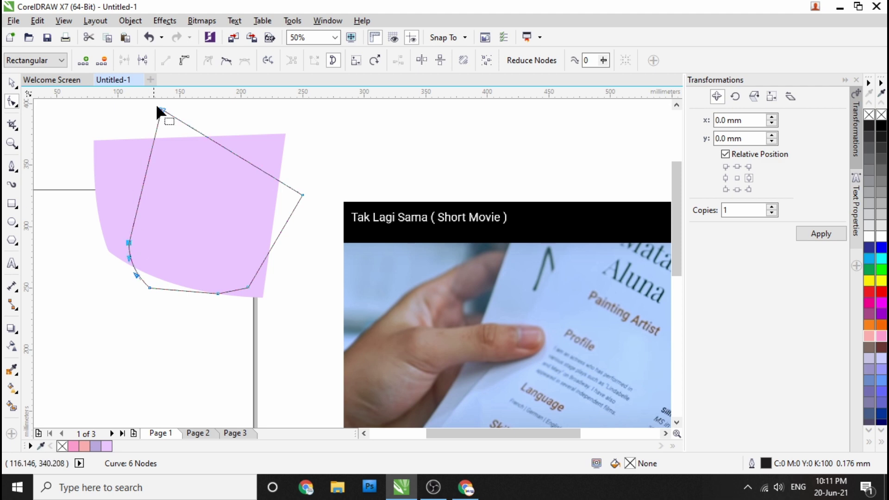
{"action": "scroll", "coordinate": [143, 190], "scroll_direction": "up", "scroll_amount": 1}
{"action": "left_click_drag", "start_coordinate": [141, 182], "coordinate": [128, 174]}
{"action": "scroll", "coordinate": [149, 213], "scroll_direction": "down", "scroll_amount": 2}
{"action": "scroll", "coordinate": [174, 238], "scroll_direction": "up", "scroll_amount": 1}
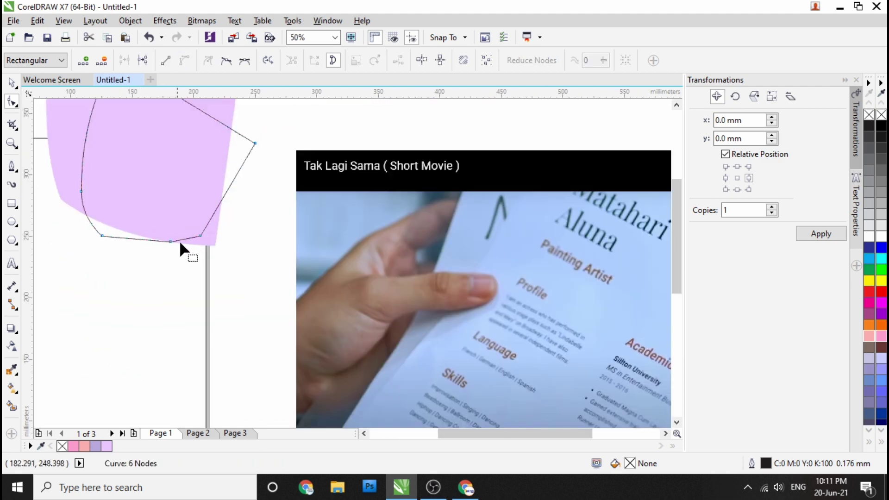
{"action": "left_click", "coordinate": [170, 240]}
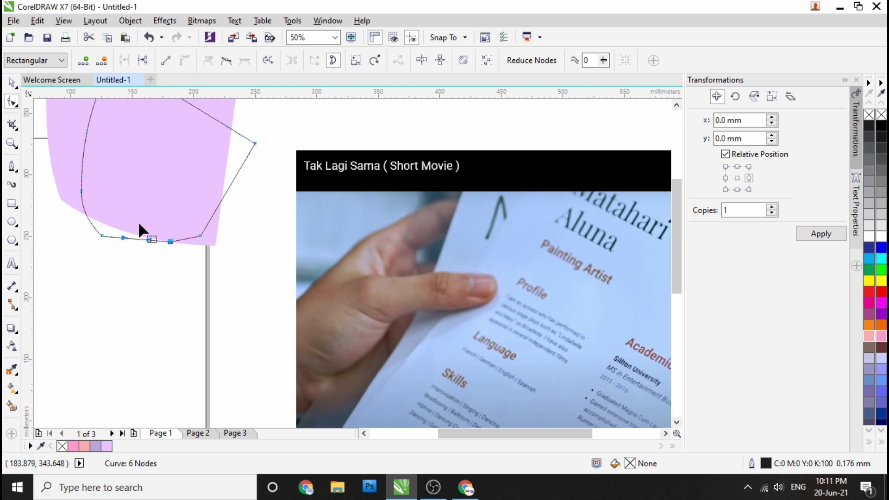
{"action": "left_click_drag", "start_coordinate": [142, 240], "coordinate": [138, 244]}
{"action": "scroll", "coordinate": [138, 244], "scroll_direction": "down", "scroll_amount": 1}
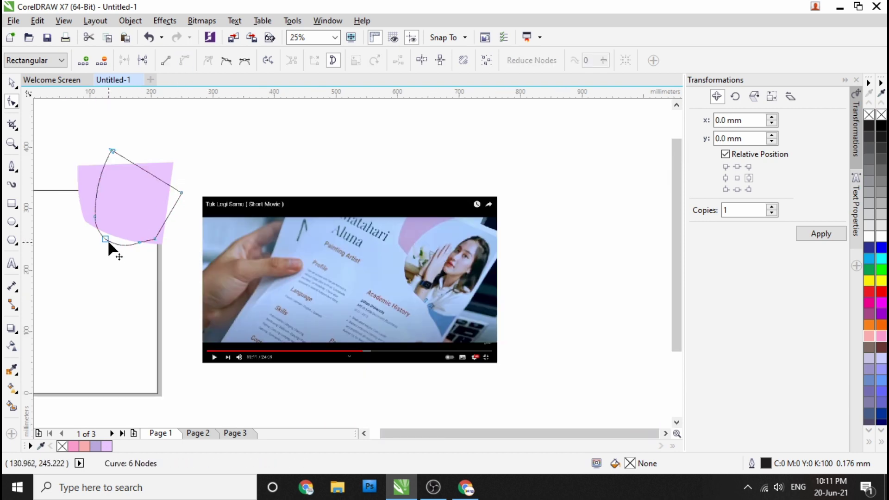
{"action": "key", "text": "ctrl+z"}
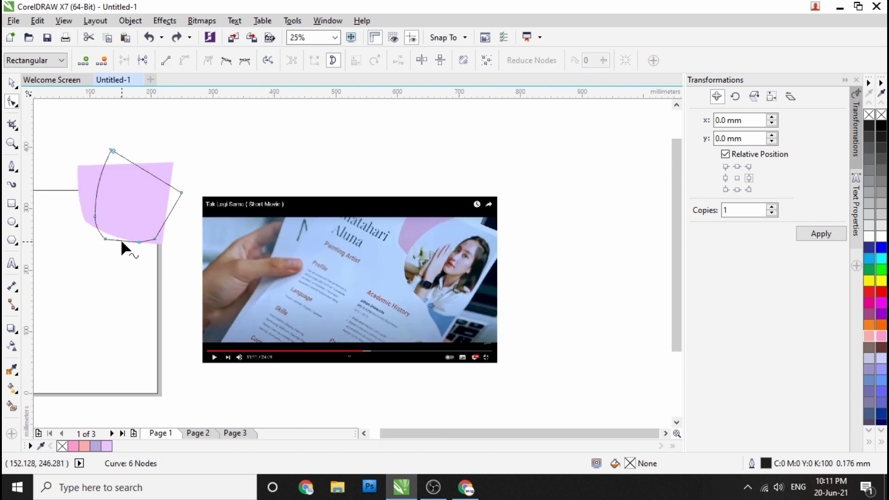
{"action": "scroll", "coordinate": [121, 240], "scroll_direction": "up", "scroll_amount": 1}
{"action": "left_click", "coordinate": [157, 243]}
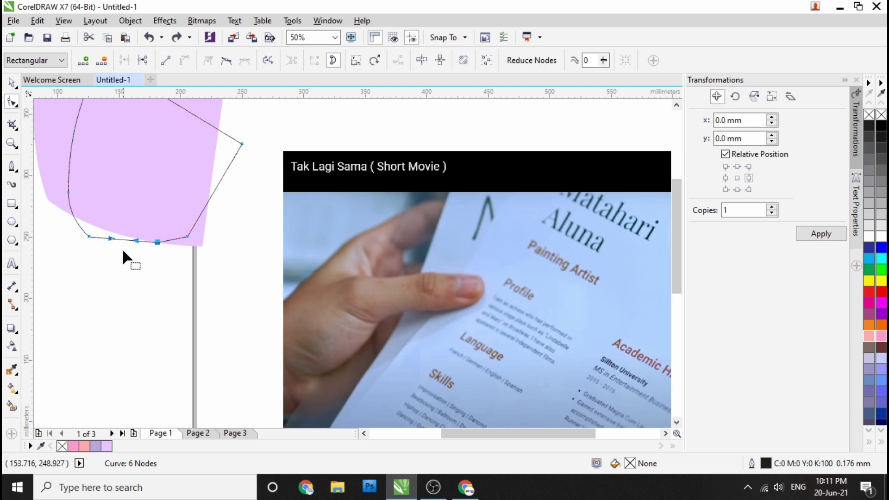
{"action": "scroll", "coordinate": [123, 243], "scroll_direction": "up", "scroll_amount": 2}
{"action": "left_click_drag", "start_coordinate": [119, 191], "coordinate": [119, 207]}
{"action": "scroll", "coordinate": [131, 234], "scroll_direction": "down", "scroll_amount": 2}
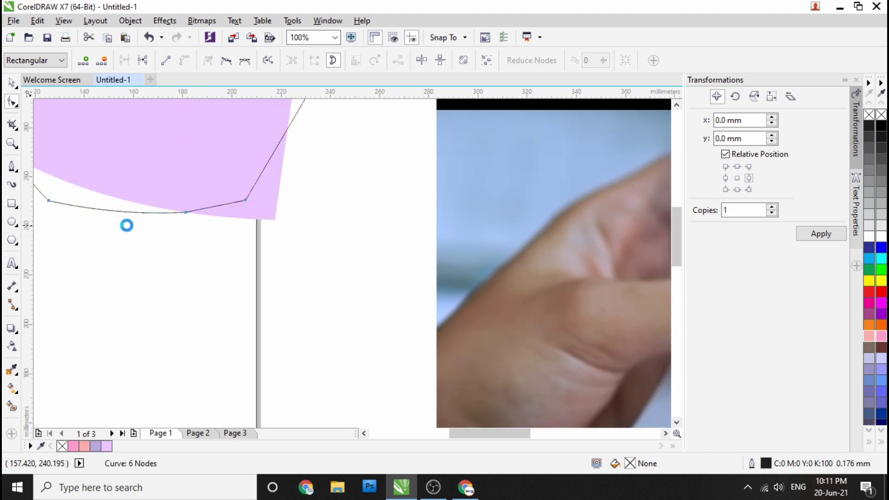
{"action": "left_click", "coordinate": [185, 211]}
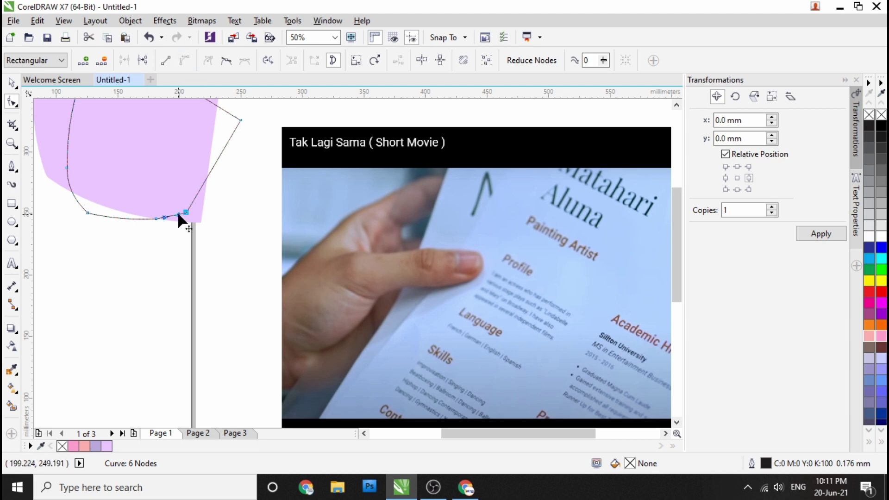
{"action": "scroll", "coordinate": [179, 216], "scroll_direction": "up", "scroll_amount": 1}
{"action": "left_click_drag", "start_coordinate": [163, 217], "coordinate": [168, 225]}
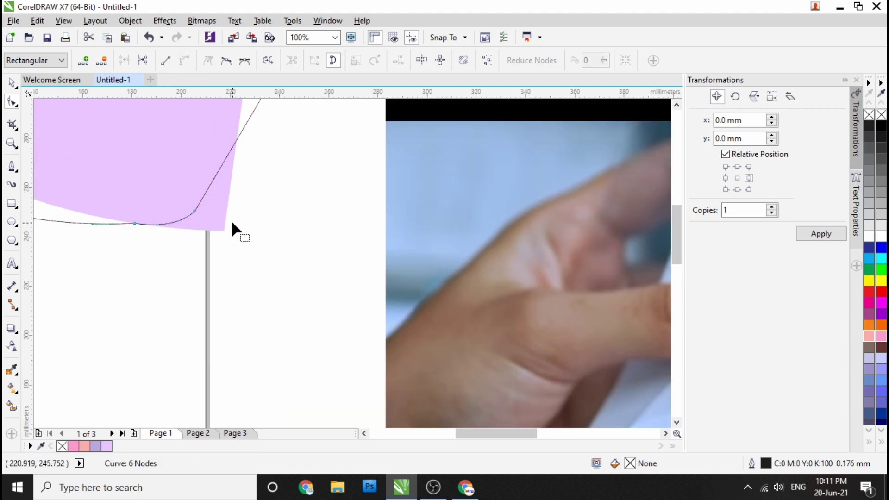
Step: Refine the lower nodes and curve handles so the bottom edge becomes a smooth rounded arc
{"action": "scroll", "coordinate": [231, 221], "scroll_direction": "down", "scroll_amount": 2}
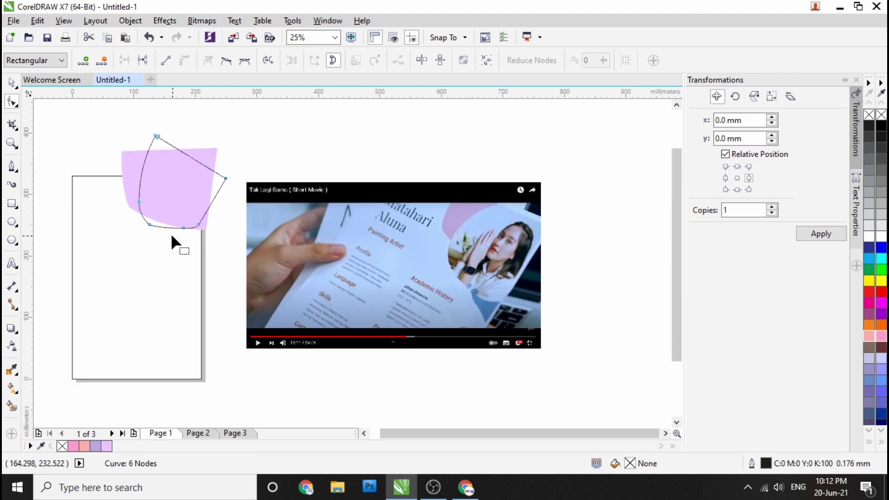
{"action": "scroll", "coordinate": [154, 235], "scroll_direction": "up", "scroll_amount": 2}
{"action": "left_click_drag", "start_coordinate": [140, 195], "coordinate": [124, 180]}
{"action": "scroll", "coordinate": [190, 223], "scroll_direction": "down", "scroll_amount": 2}
{"action": "scroll", "coordinate": [199, 223], "scroll_direction": "up", "scroll_amount": 2}
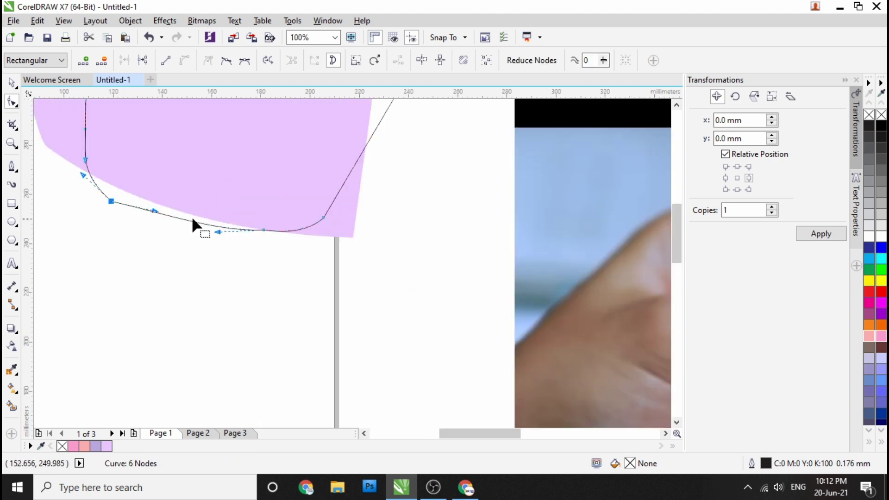
{"action": "left_click_drag", "start_coordinate": [156, 213], "coordinate": [126, 209]}
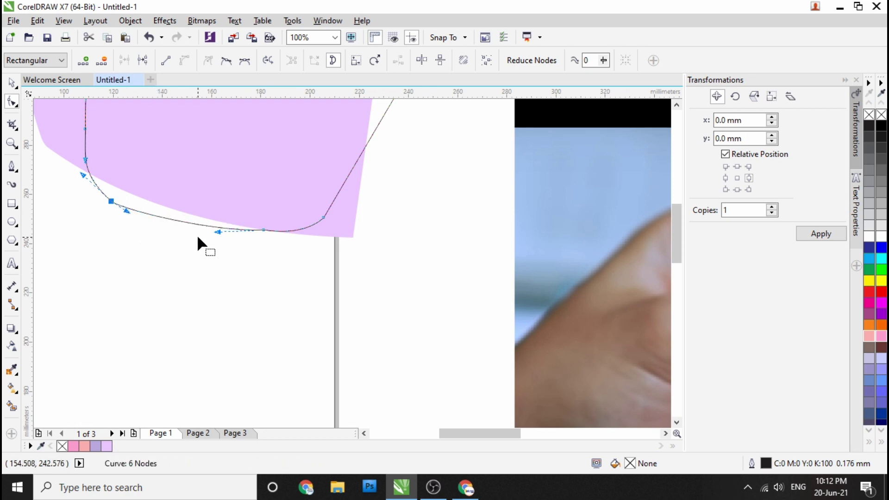
{"action": "scroll", "coordinate": [200, 237], "scroll_direction": "down", "scroll_amount": 1}
{"action": "scroll", "coordinate": [236, 237], "scroll_direction": "down", "scroll_amount": 1}
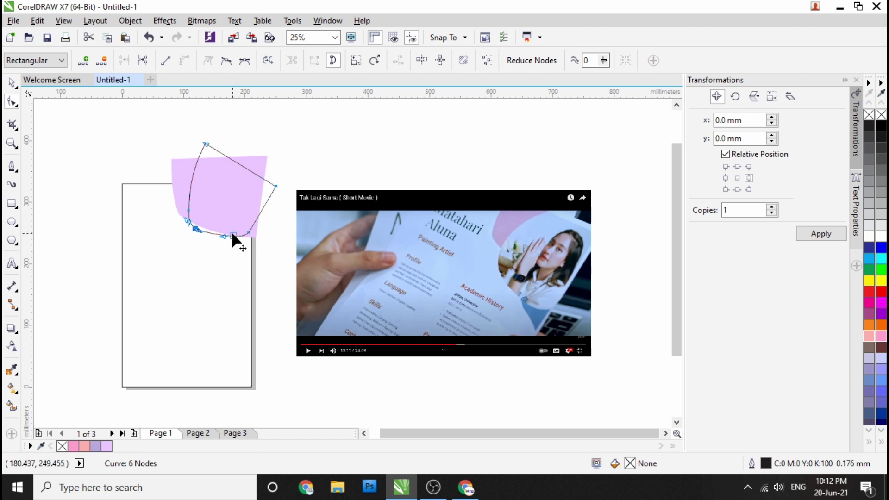
{"action": "scroll", "coordinate": [199, 264], "scroll_direction": "up", "scroll_amount": 2}
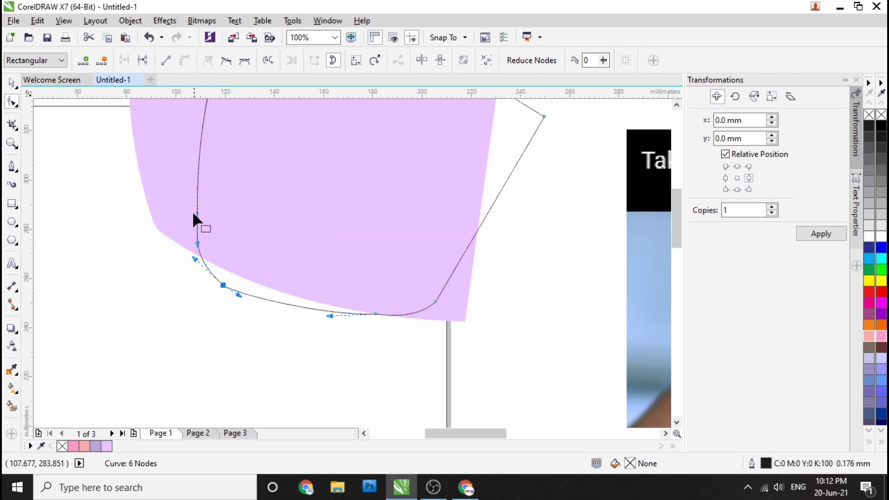
{"action": "left_click_drag", "start_coordinate": [195, 213], "coordinate": [190, 199]}
{"action": "scroll", "coordinate": [199, 252], "scroll_direction": "down", "scroll_amount": 2}
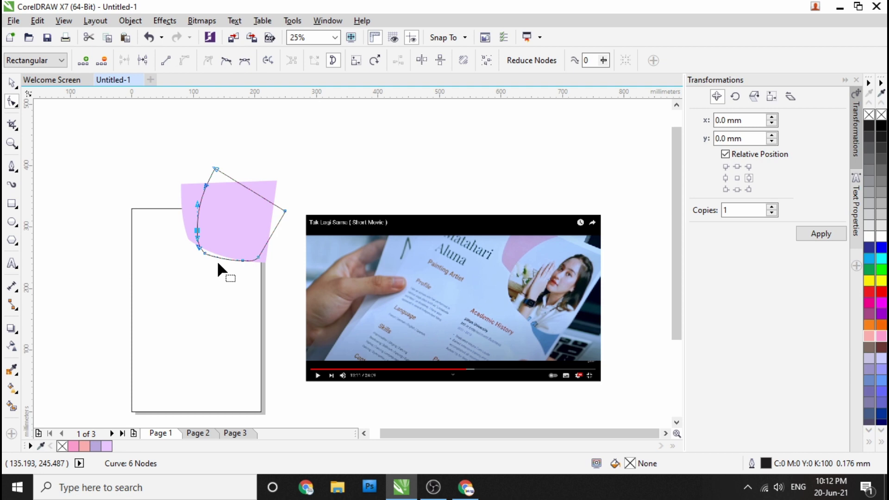
{"action": "scroll", "coordinate": [214, 262], "scroll_direction": "up", "scroll_amount": 2}
{"action": "left_click_drag", "start_coordinate": [200, 231], "coordinate": [236, 231]}
{"action": "scroll", "coordinate": [206, 258], "scroll_direction": "down", "scroll_amount": 1}
{"action": "scroll", "coordinate": [257, 259], "scroll_direction": "up", "scroll_amount": 2}
{"action": "left_click_drag", "start_coordinate": [387, 238], "coordinate": [393, 233]}
{"action": "left_click_drag", "start_coordinate": [454, 206], "coordinate": [461, 193]}
{"action": "scroll", "coordinate": [393, 231], "scroll_direction": "down", "scroll_amount": 3}
Step: Shift the rounded outline shape slightly down and to the left
{"action": "left_click", "coordinate": [11, 83]}
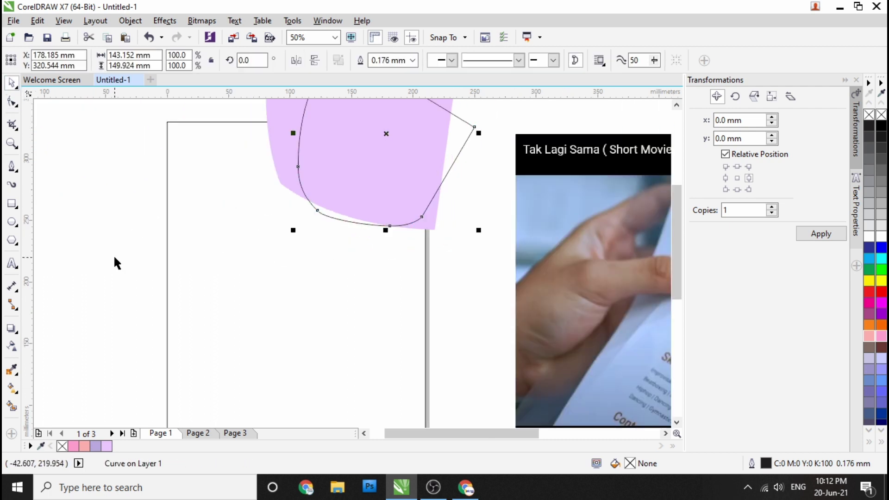
{"action": "left_click", "coordinate": [149, 232]}
{"action": "scroll", "coordinate": [194, 232], "scroll_direction": "down", "scroll_amount": 2}
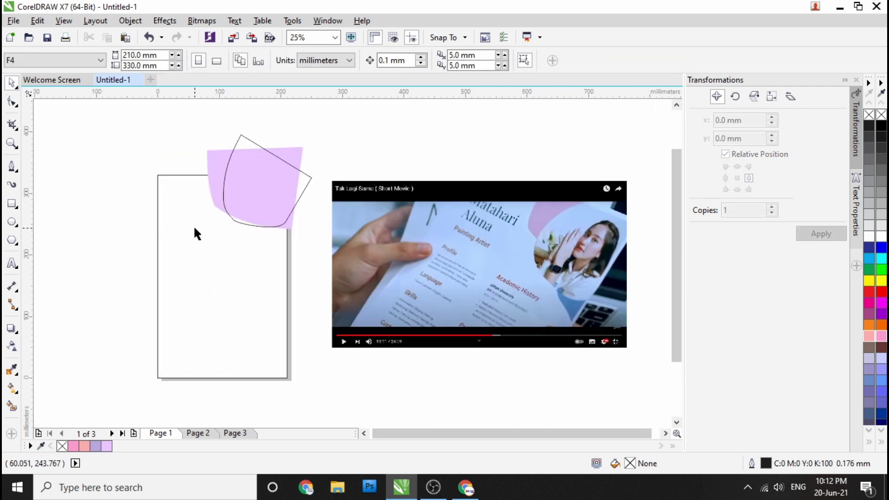
{"action": "left_click", "coordinate": [246, 190]}
{"action": "left_click_drag", "start_coordinate": [245, 204], "coordinate": [250, 209]}
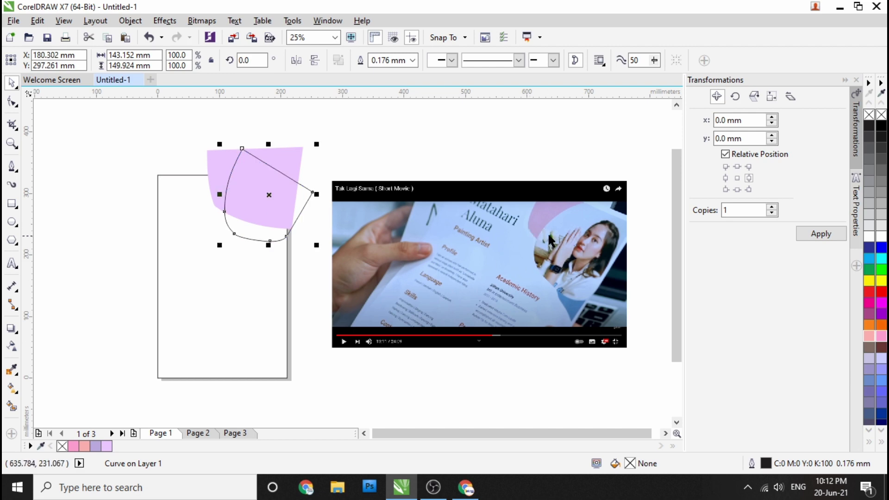
{"action": "left_click", "coordinate": [214, 177]}
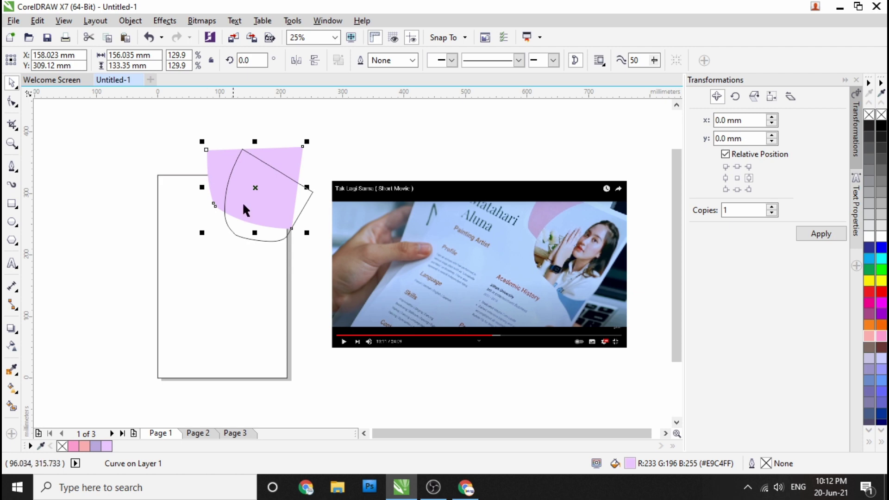
{"action": "left_click", "coordinate": [322, 276]}
{"action": "key", "text": "F5"}
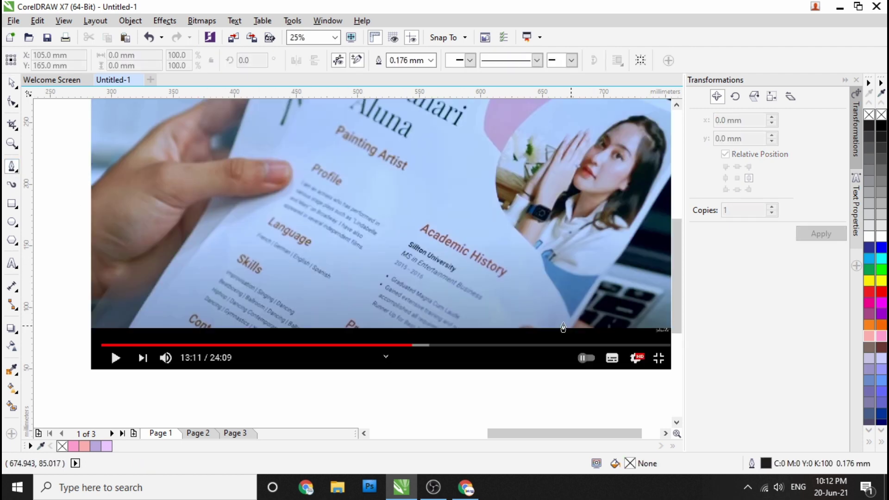
Step: Draw a new closed four-corner shape below the first outline
{"action": "scroll", "coordinate": [231, 234], "scroll_direction": "down", "scroll_amount": 1}
{"action": "scroll", "coordinate": [123, 207], "scroll_direction": "up", "scroll_amount": 2}
{"action": "scroll", "coordinate": [184, 218], "scroll_direction": "down", "scroll_amount": 2}
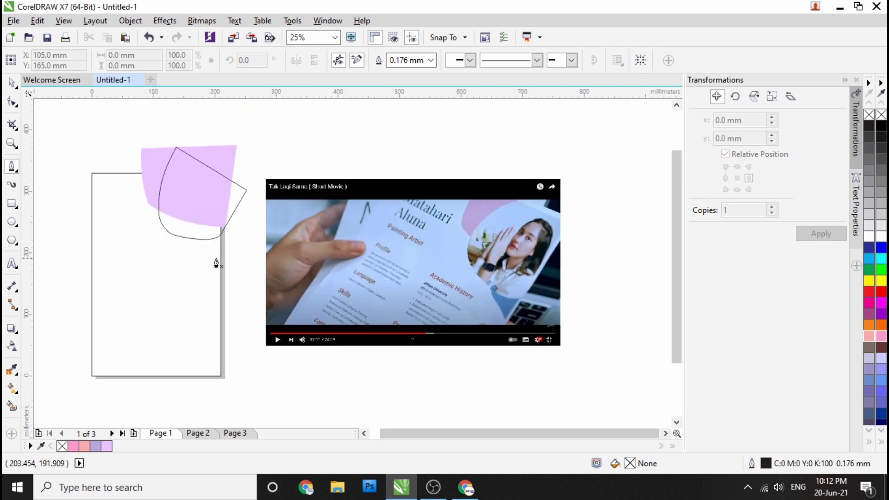
{"action": "scroll", "coordinate": [218, 263], "scroll_direction": "up", "scroll_amount": 3}
{"action": "left_click", "coordinate": [251, 276]}
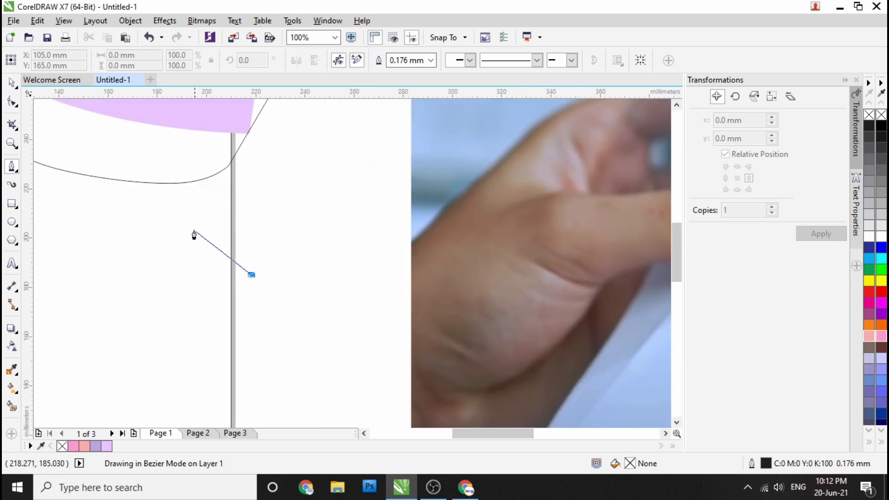
{"action": "left_click", "coordinate": [171, 208]}
{"action": "left_click", "coordinate": [138, 113]}
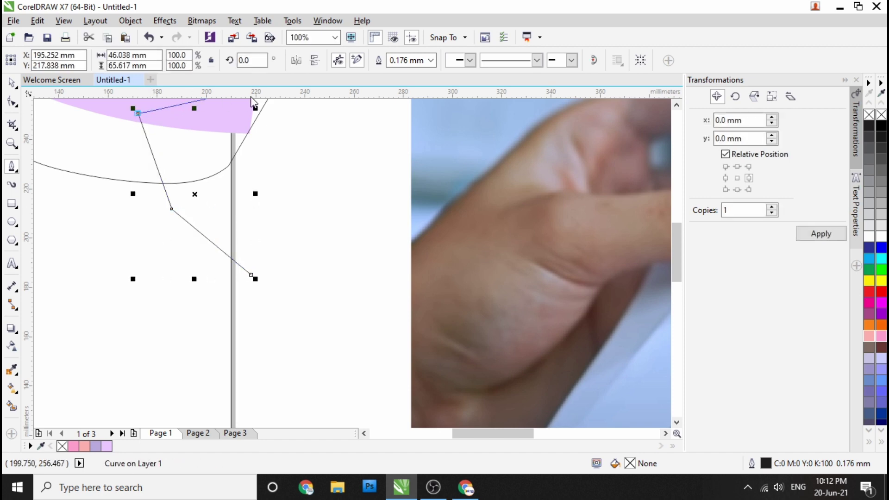
{"action": "left_click", "coordinate": [292, 107]}
{"action": "left_click", "coordinate": [247, 272]}
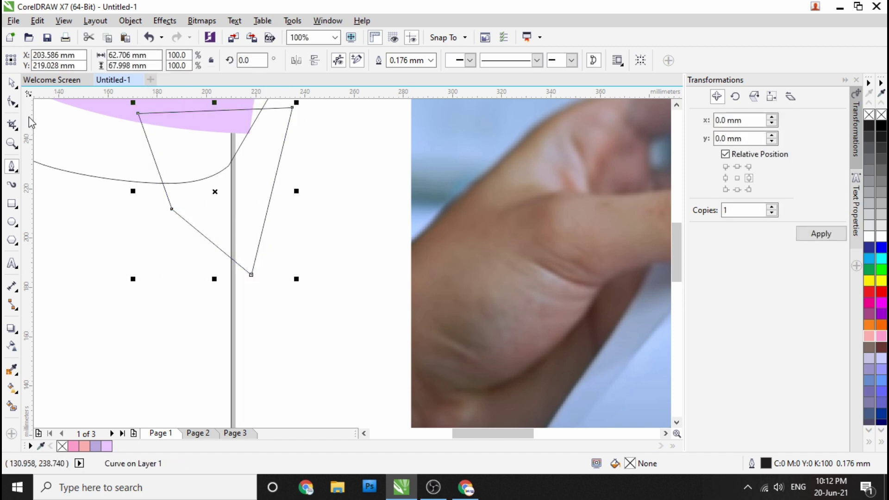
Step: Convert one edge of the new shape to a curve and bend it
{"action": "key", "text": "F10"}
{"action": "left_click", "coordinate": [172, 208]}
{"action": "scroll", "coordinate": [186, 206], "scroll_direction": "down", "scroll_amount": 2}
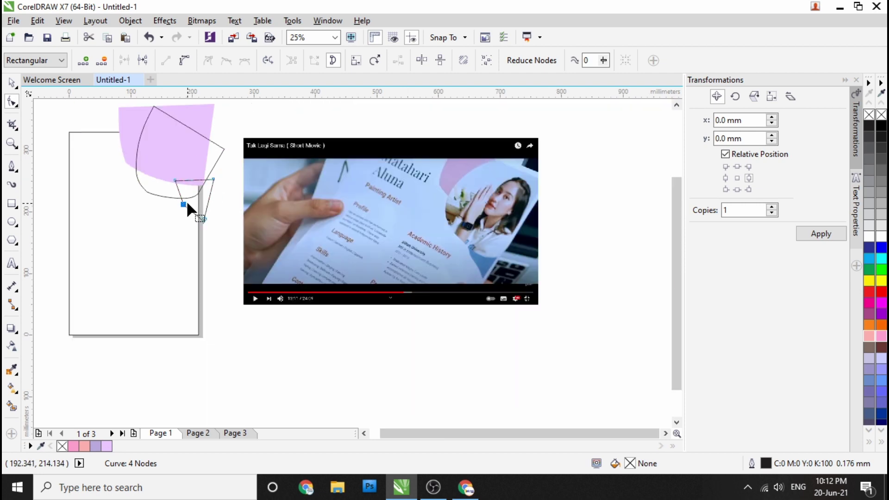
{"action": "left_click", "coordinate": [185, 60]}
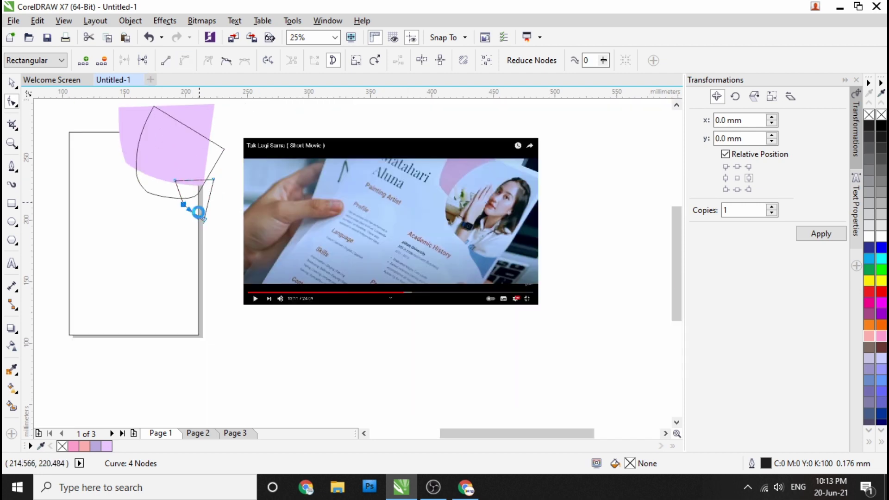
{"action": "scroll", "coordinate": [199, 213], "scroll_direction": "up", "scroll_amount": 2}
{"action": "left_click_drag", "start_coordinate": [177, 229], "coordinate": [181, 229]}
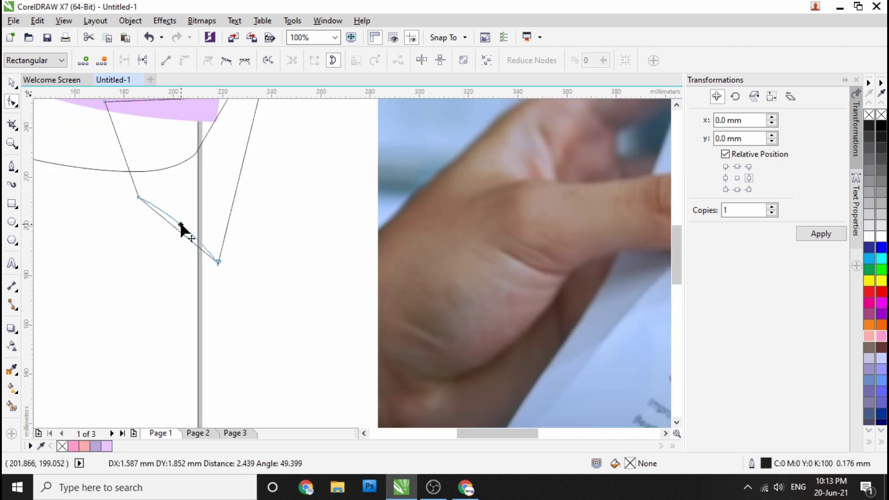
{"action": "scroll", "coordinate": [179, 229], "scroll_direction": "down", "scroll_amount": 1}
{"action": "scroll", "coordinate": [174, 227], "scroll_direction": "down", "scroll_amount": 1}
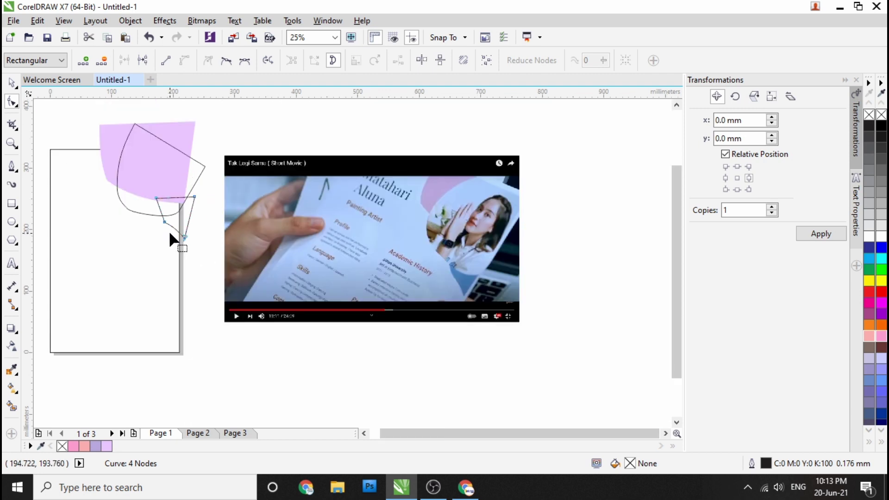
{"action": "scroll", "coordinate": [168, 230], "scroll_direction": "up", "scroll_amount": 2}
{"action": "left_click", "coordinate": [146, 148]}
{"action": "left_click", "coordinate": [157, 178]}
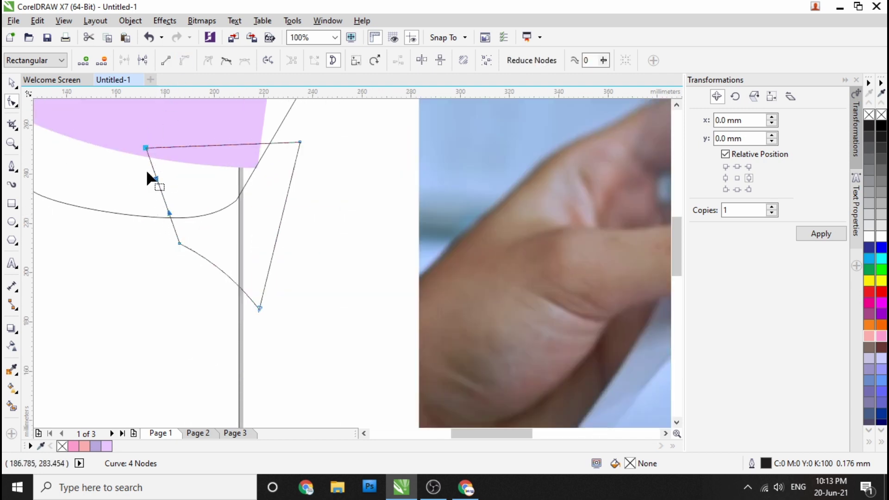
{"action": "scroll", "coordinate": [165, 197], "scroll_direction": "up", "scroll_amount": 1}
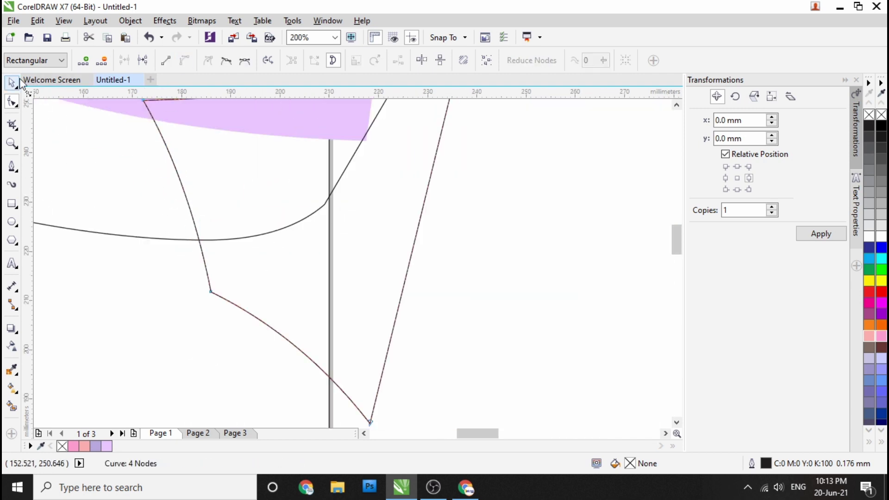
{"action": "key", "text": "space"}
Step: Fill the small shape with a blue sampled from the screen, lightened to #85C0FF
{"action": "scroll", "coordinate": [162, 190], "scroll_direction": "down", "scroll_amount": 3}
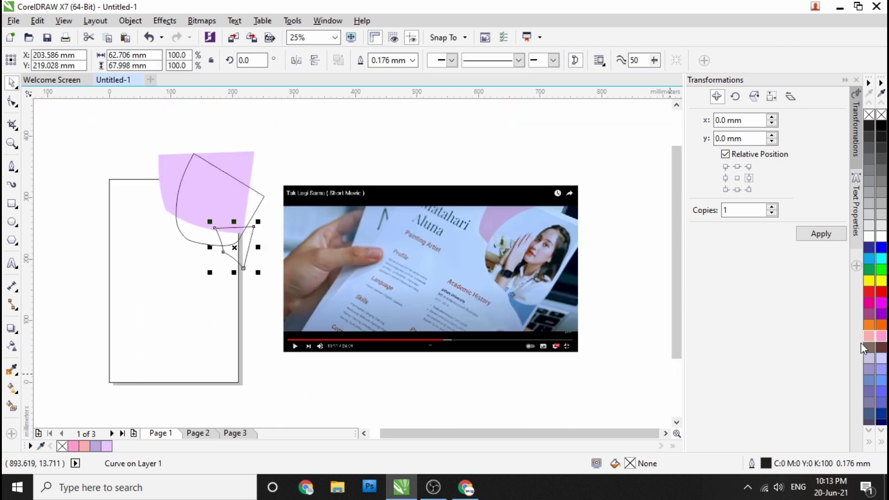
{"action": "left_click", "coordinate": [869, 259]}
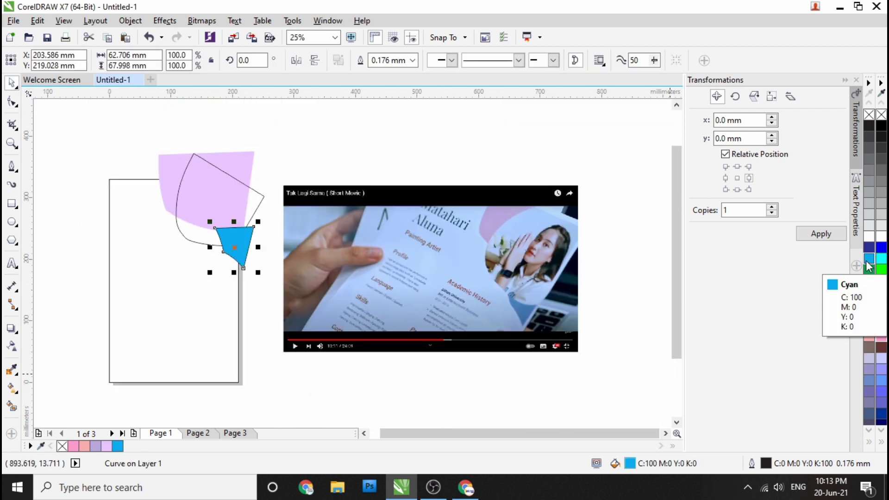
{"action": "left_click", "coordinate": [11, 369]}
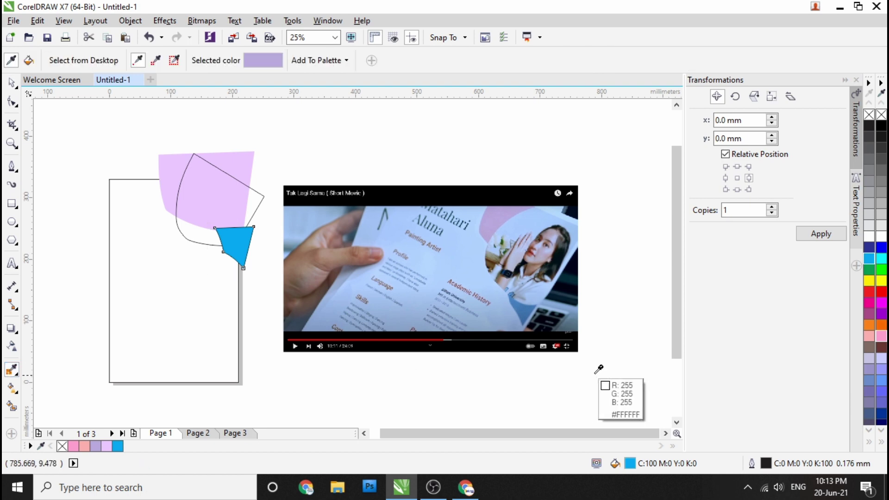
{"action": "left_click", "coordinate": [538, 304]}
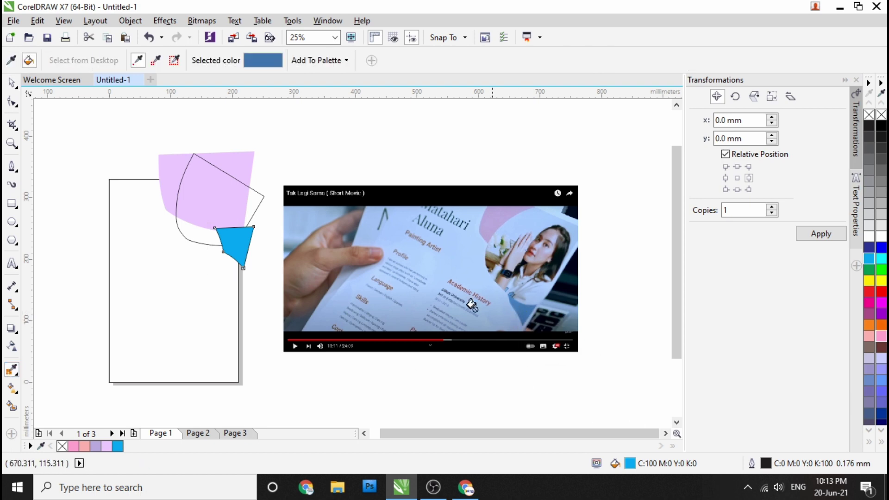
{"action": "left_click", "coordinate": [238, 242]}
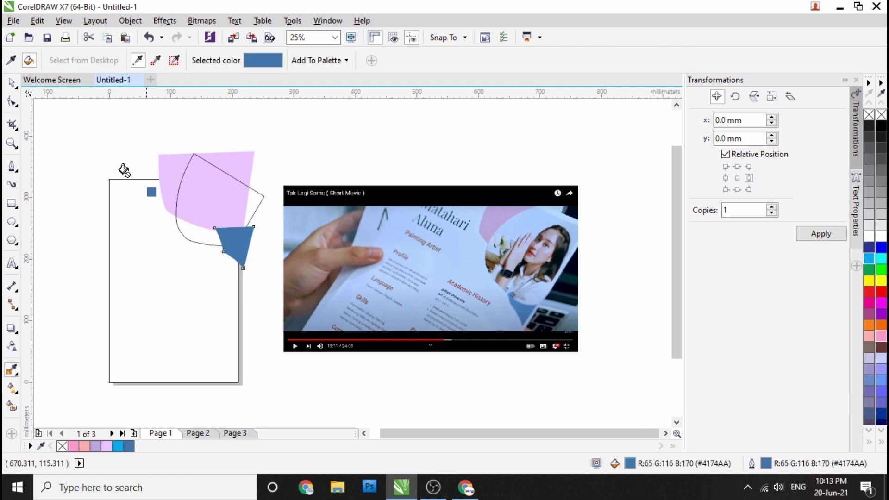
{"action": "left_click", "coordinate": [10, 85]}
{"action": "double_click", "coordinate": [630, 464]}
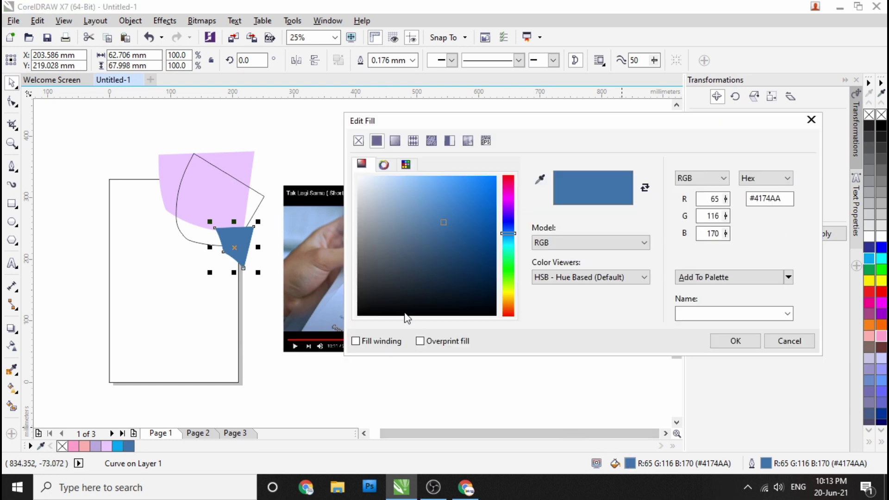
{"action": "mouse_move", "coordinate": [415, 192]}
{"action": "left_mouse_down"}
{"action": "mouse_move", "coordinate": [424, 180]}
{"action": "mouse_move", "coordinate": [440, 185]}
{"action": "mouse_move", "coordinate": [424, 177]}
{"action": "left_mouse_up"}
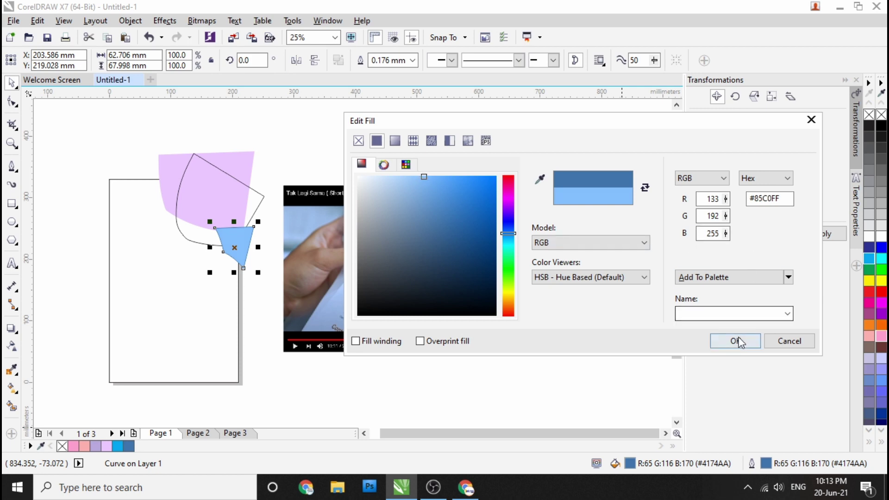
{"action": "left_click", "coordinate": [735, 341]}
{"action": "left_click", "coordinate": [229, 224]}
Step: Remove the outline from the light-blue shape
{"action": "left_click", "coordinate": [238, 242]}
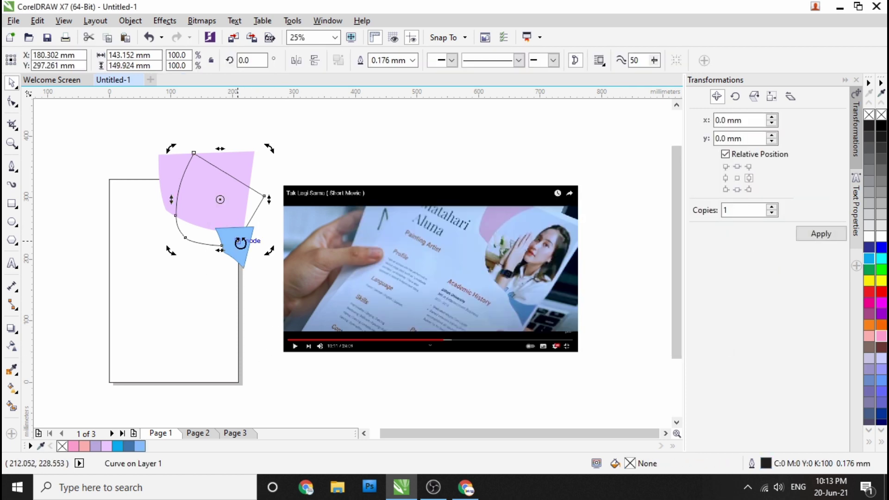
{"action": "left_click", "coordinate": [379, 151]}
{"action": "left_click", "coordinate": [227, 239]}
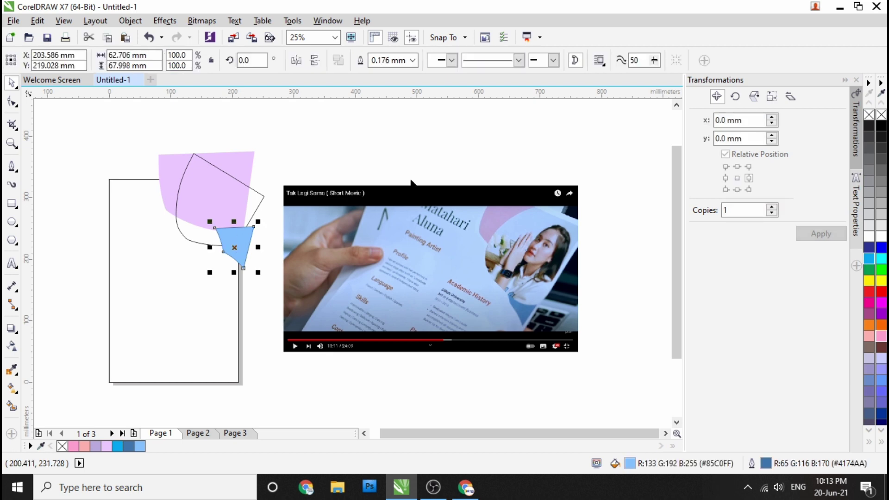
{"action": "right_click", "coordinate": [882, 115]}
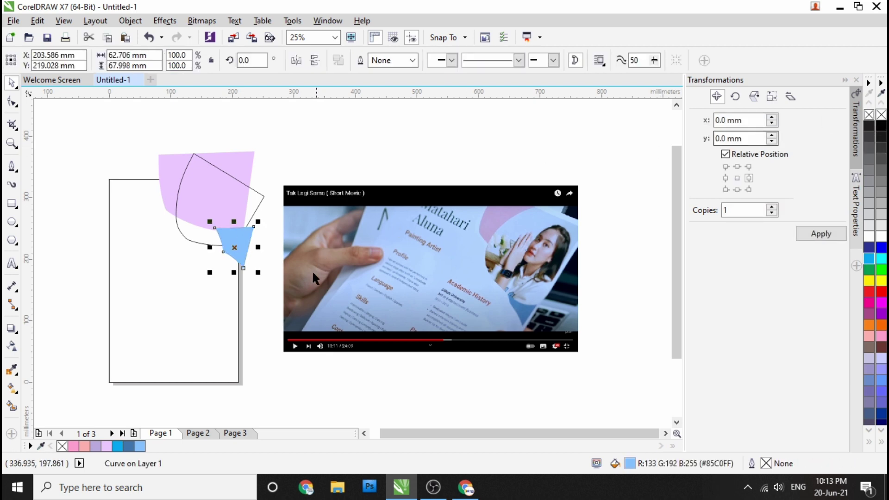
{"action": "left_click", "coordinate": [255, 294]}
Step: PowerClip the pink shape inside the page rectangle
{"action": "left_click", "coordinate": [243, 200]}
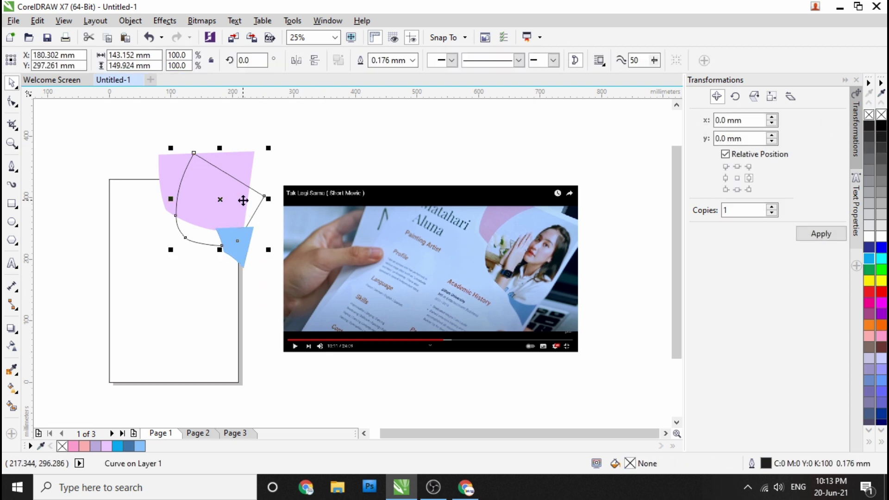
{"action": "left_click", "coordinate": [302, 153]}
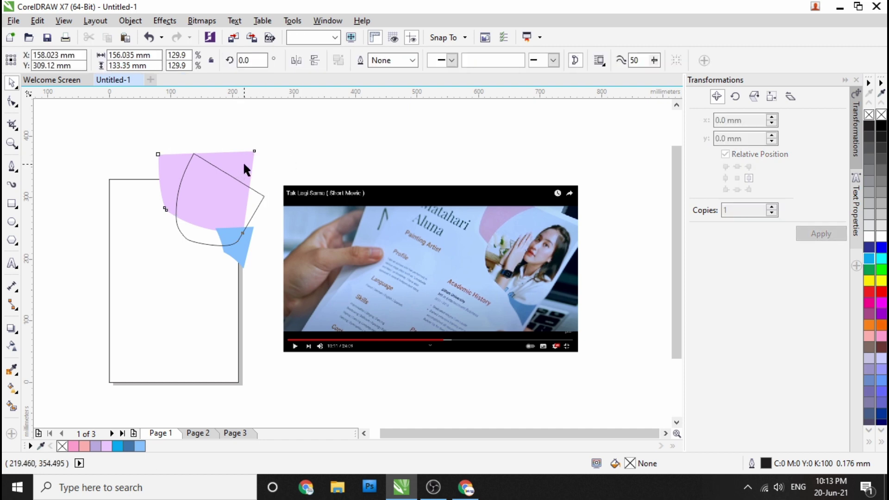
{"action": "left_click", "coordinate": [245, 167]}
{"action": "right_click", "coordinate": [256, 160]}
{"action": "left_click", "coordinate": [239, 152]}
{"action": "right_click", "coordinate": [239, 160]}
{"action": "left_click", "coordinate": [320, 139]}
{"action": "left_click", "coordinate": [146, 224]}
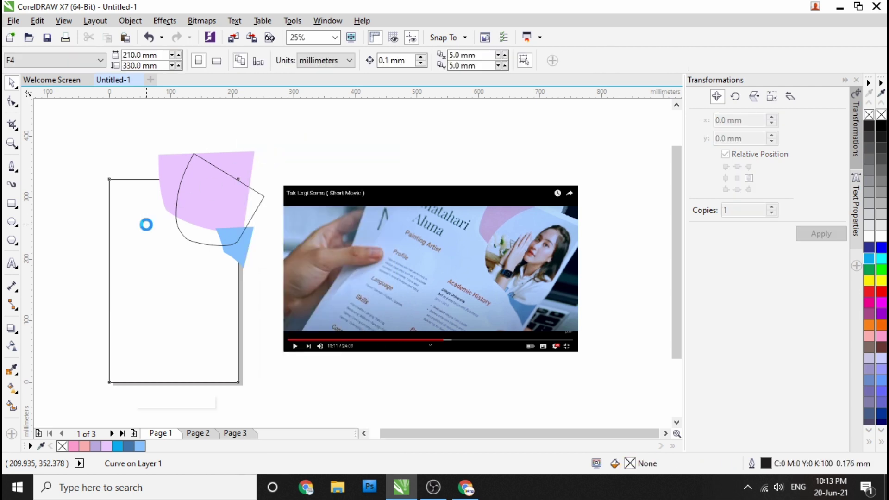
Step: Redo the clip by dropping the pink shape into the page rectangle and moving it to the top-right corner
{"action": "key", "text": "ctrl+z"}
{"action": "left_click", "coordinate": [257, 256]}
{"action": "left_click", "coordinate": [238, 255]}
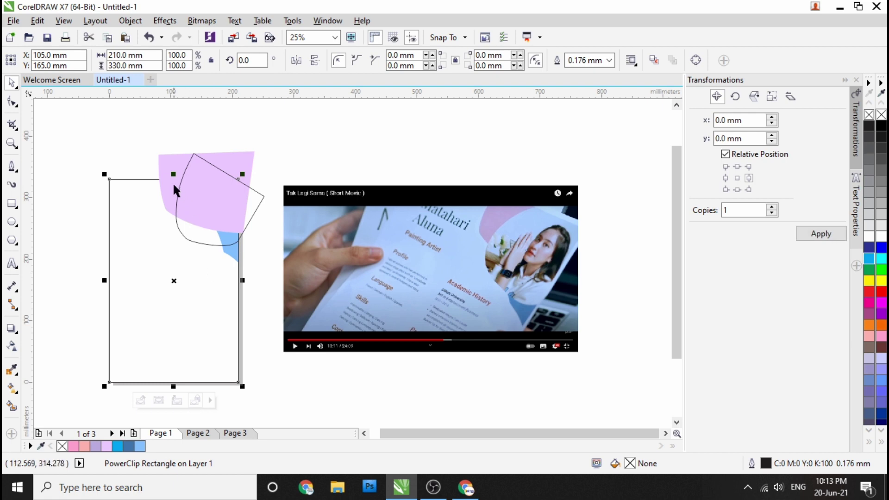
{"action": "left_click", "coordinate": [169, 171]}
{"action": "left_click_drag", "start_coordinate": [169, 170], "coordinate": [142, 220]}
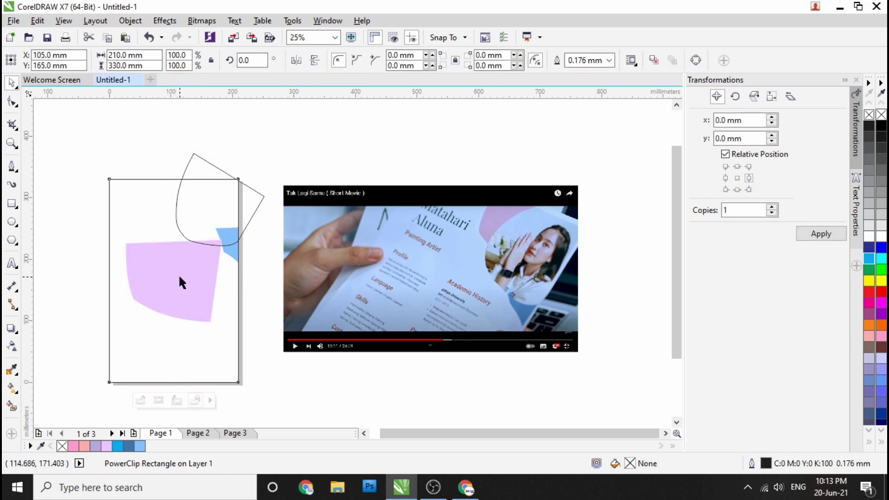
{"action": "double_click", "coordinate": [193, 274]}
{"action": "left_click_drag", "start_coordinate": [193, 274], "coordinate": [228, 189]}
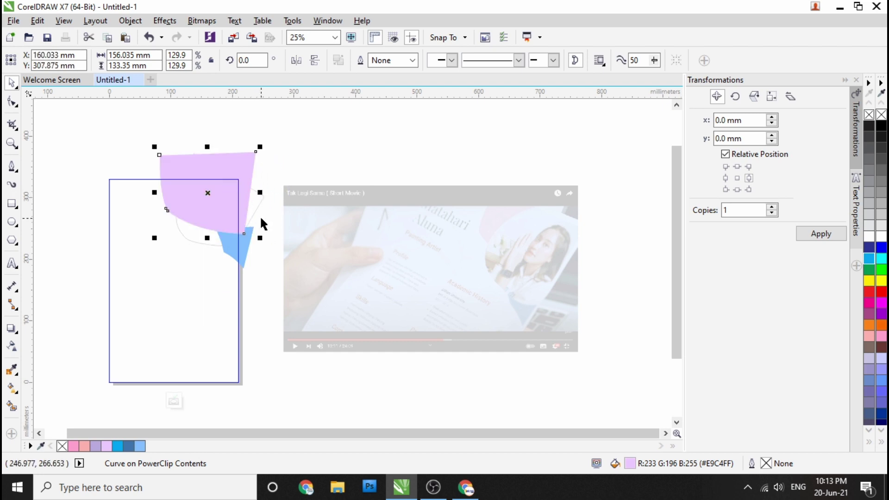
{"action": "left_click", "coordinate": [262, 233]}
{"action": "left_click", "coordinate": [173, 402]}
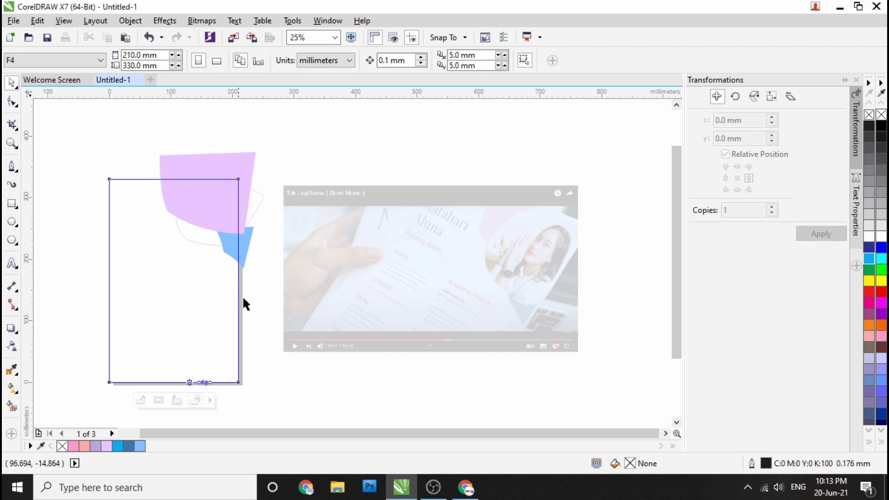
{"action": "left_click", "coordinate": [249, 221], "text": "ctrl"}
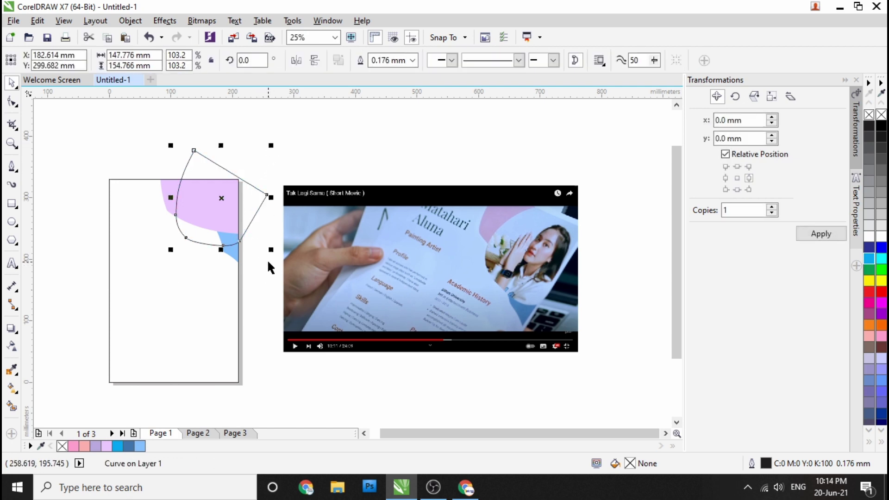
{"action": "left_click", "coordinate": [247, 246]}
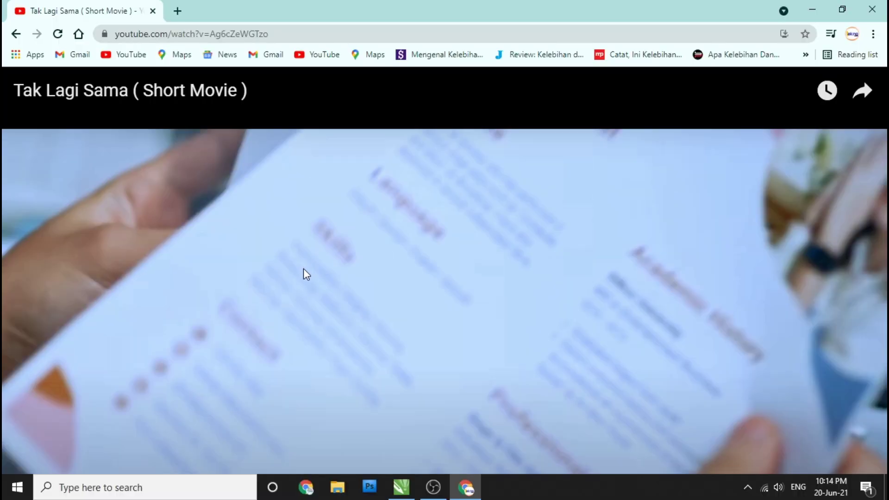
Step: Exit full-screen YouTube and enter 'foto salsabila' in a new browser tab
{"action": "key", "text": "Escape"}
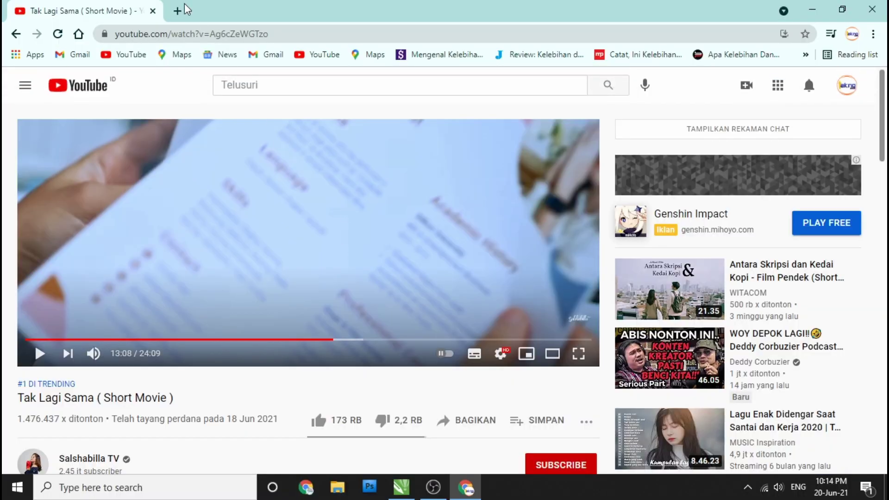
{"action": "left_click", "coordinate": [174, 10]}
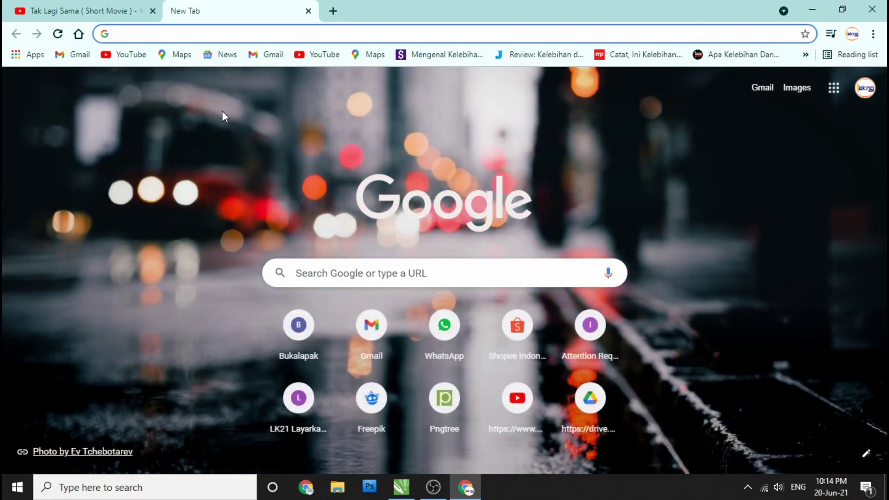
{"action": "type", "text": "foto"}
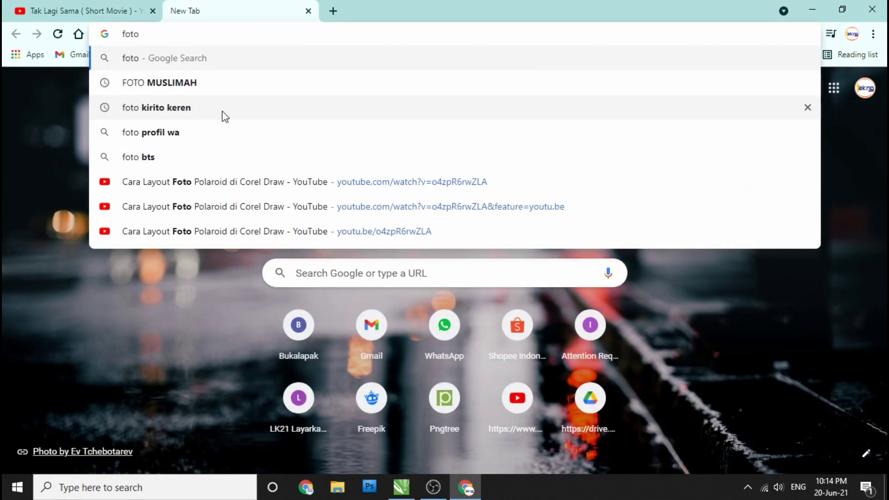
{"action": "type", "text": " sa"}
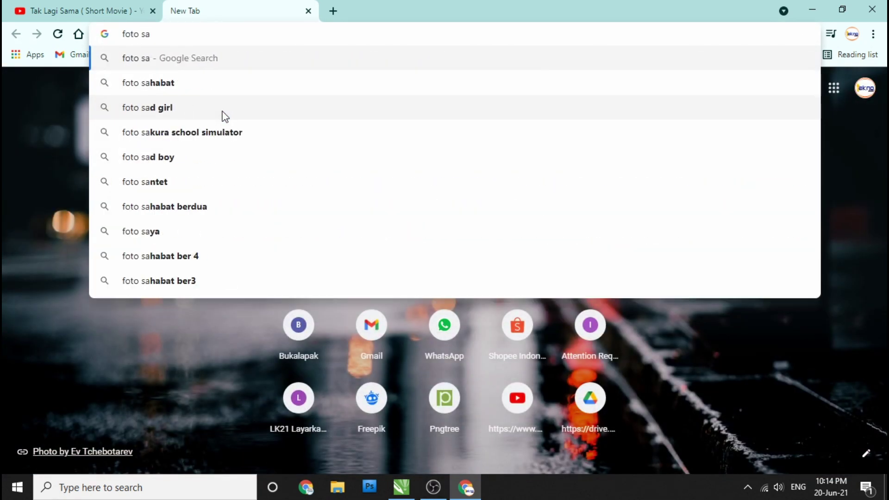
{"action": "type", "text": "lsa"}
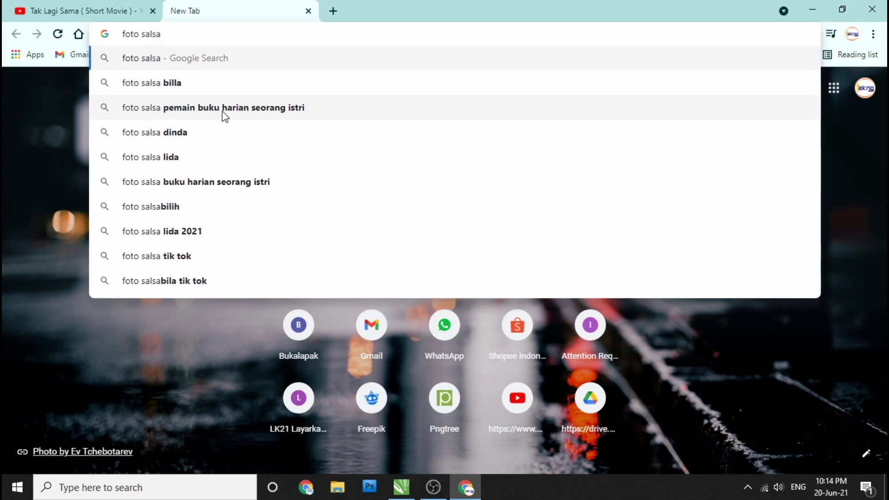
{"action": "type", "text": "bila"}
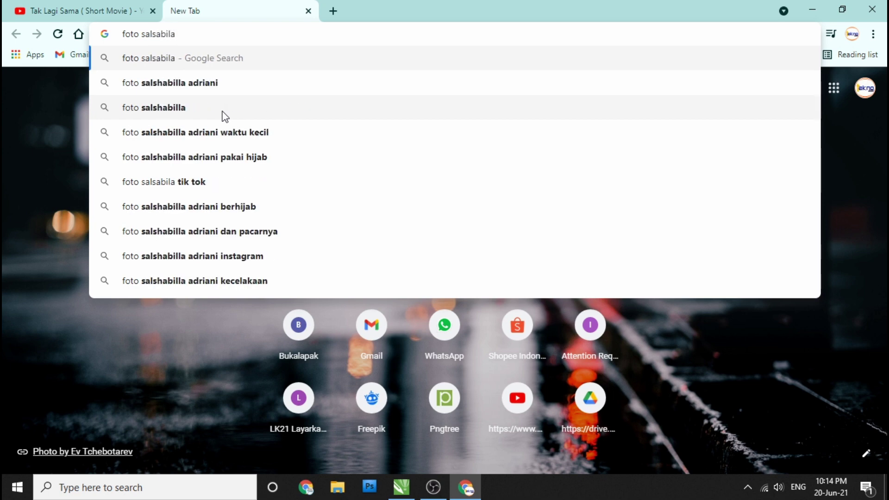
Step: Run the 'foto salsabila' search and browse the Google Images results
{"action": "left_click", "coordinate": [208, 68]}
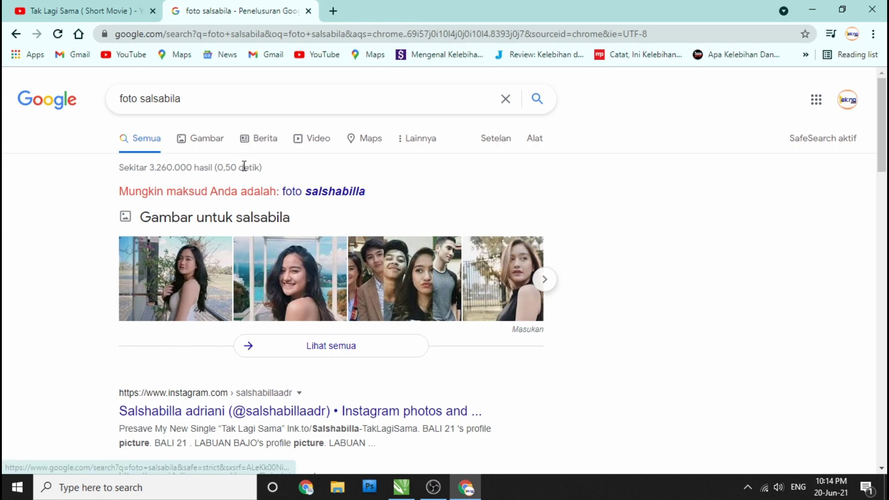
{"action": "left_click", "coordinate": [198, 142]}
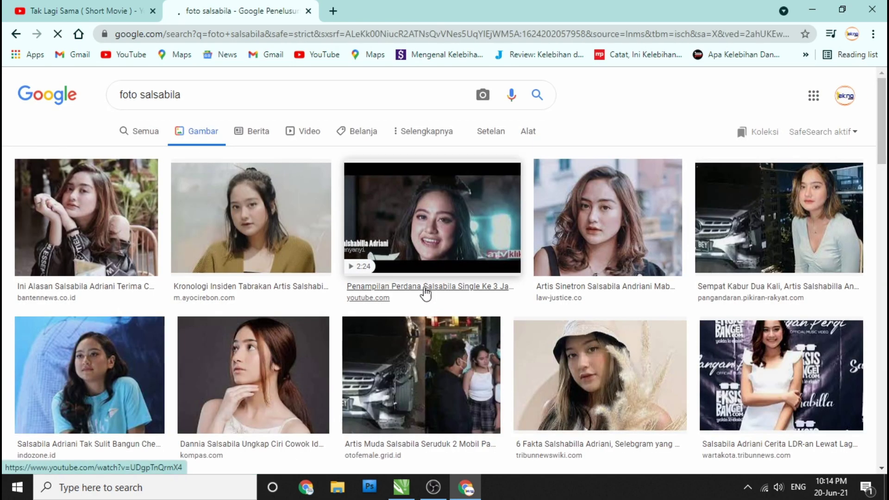
{"action": "scroll", "coordinate": [423, 285], "scroll_direction": "down", "scroll_amount": 4}
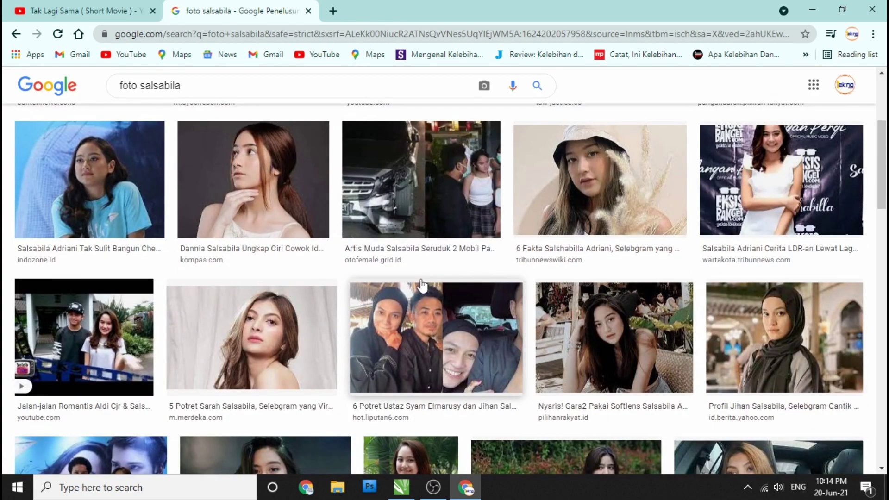
{"action": "scroll", "coordinate": [423, 284], "scroll_direction": "down", "scroll_amount": 4}
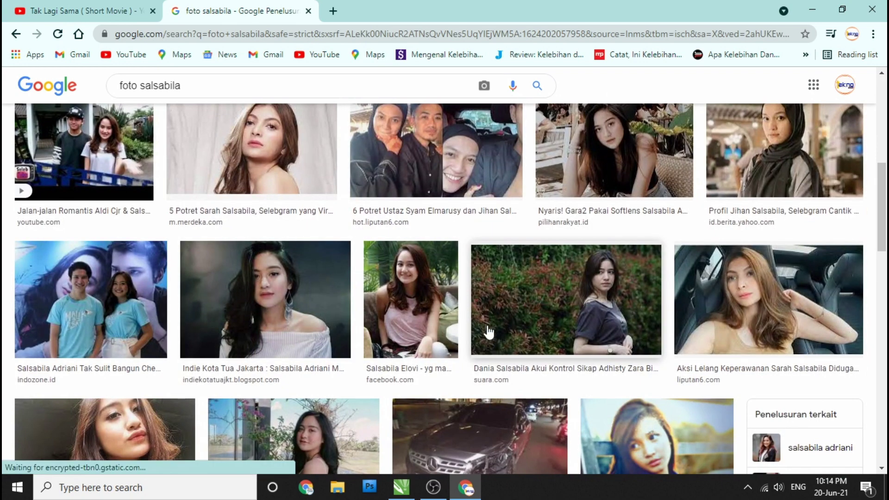
{"action": "scroll", "coordinate": [447, 315], "scroll_direction": "down", "scroll_amount": 3}
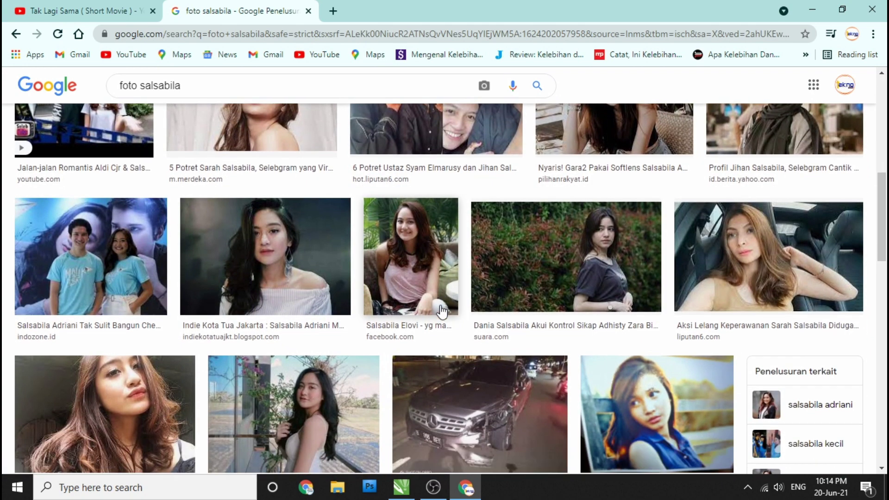
{"action": "scroll", "coordinate": [450, 293], "scroll_direction": "up", "scroll_amount": 6}
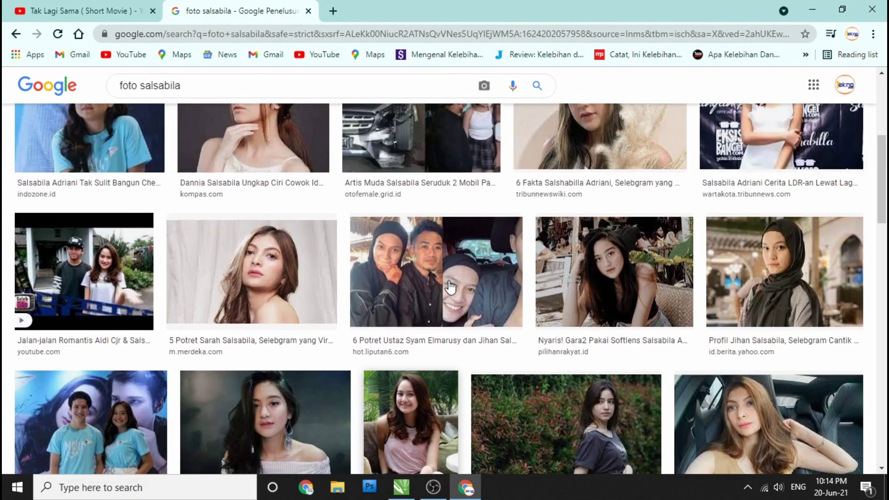
{"action": "scroll", "coordinate": [461, 296], "scroll_direction": "up", "scroll_amount": 2}
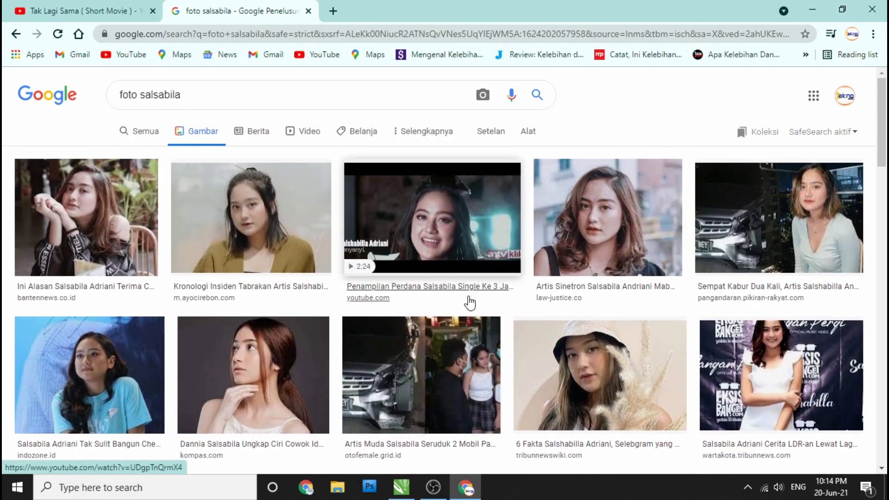
{"action": "scroll", "coordinate": [468, 299], "scroll_direction": "down", "scroll_amount": 7}
{"action": "scroll", "coordinate": [468, 301], "scroll_direction": "down", "scroll_amount": 3}
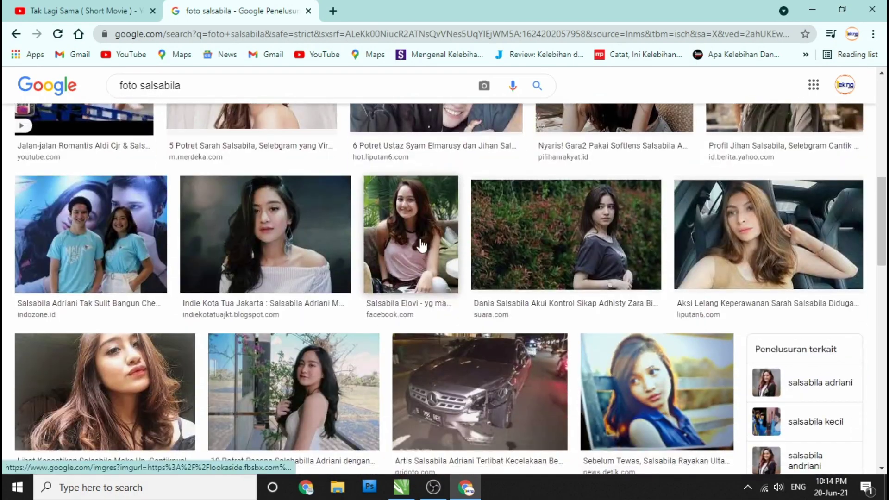
Step: Open the smiling portrait at full size and copy the image
{"action": "left_click", "coordinate": [417, 244]}
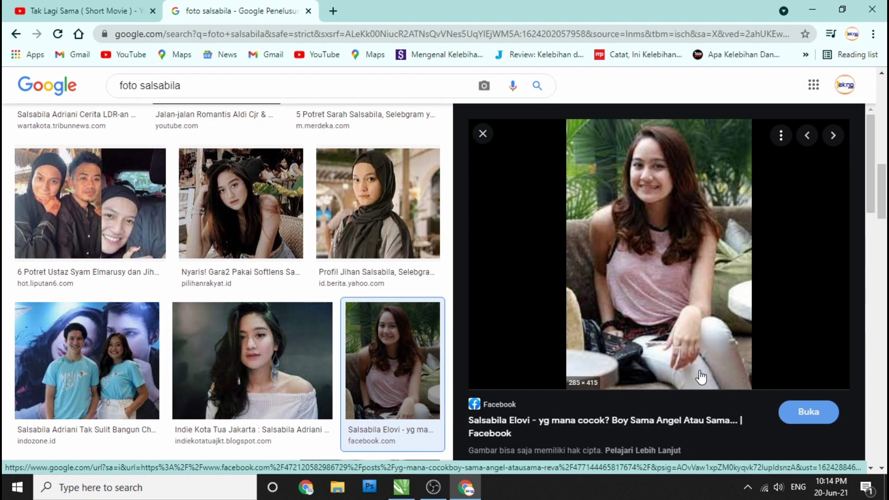
{"action": "scroll", "coordinate": [627, 297], "scroll_direction": "down", "scroll_amount": 5}
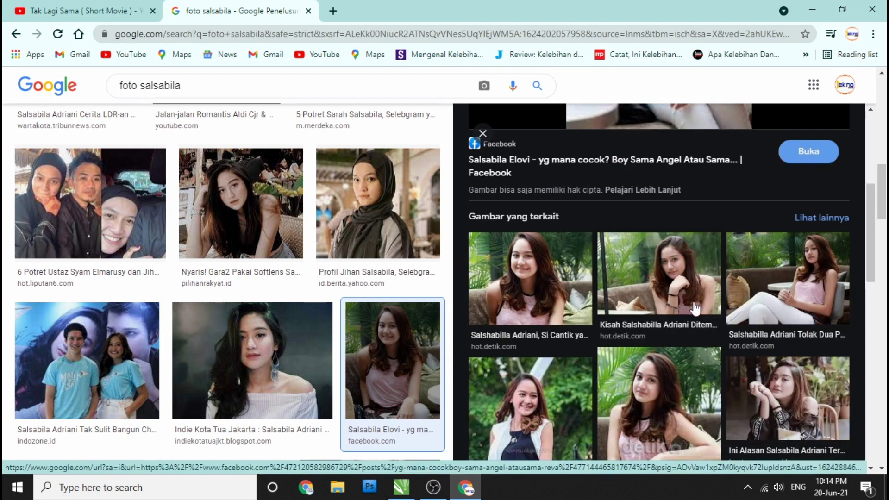
{"action": "left_click", "coordinate": [679, 350]}
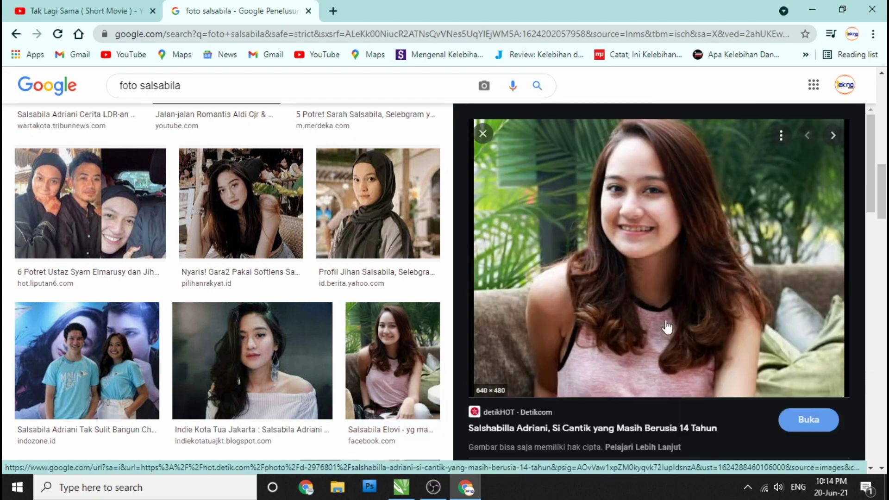
{"action": "right_click", "coordinate": [653, 255]}
{"action": "left_click", "coordinate": [756, 361]}
{"action": "left_click", "coordinate": [399, 14]}
{"action": "right_click", "coordinate": [493, 239]}
{"action": "left_click", "coordinate": [505, 255]}
Step: Paste the photo into CorelDRAW and PowerClip it inside the rounded outline curve
{"action": "left_click", "coordinate": [398, 484]}
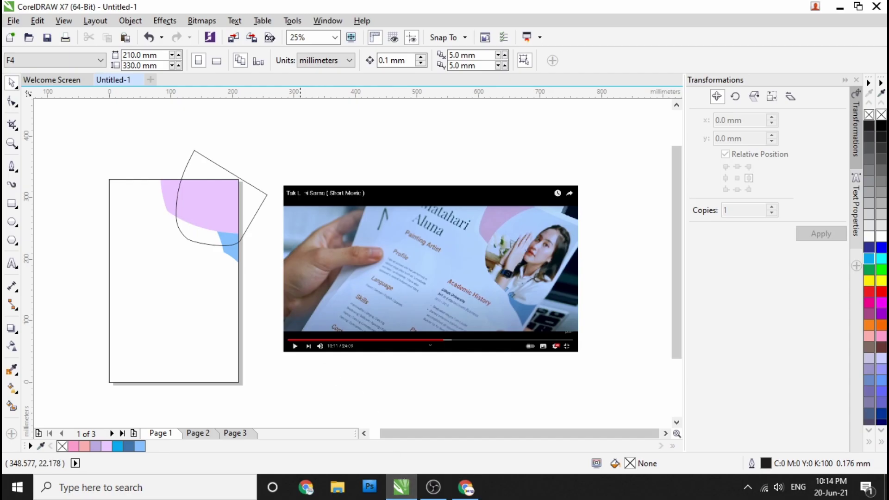
{"action": "right_click", "coordinate": [301, 157]}
{"action": "left_click", "coordinate": [333, 243]}
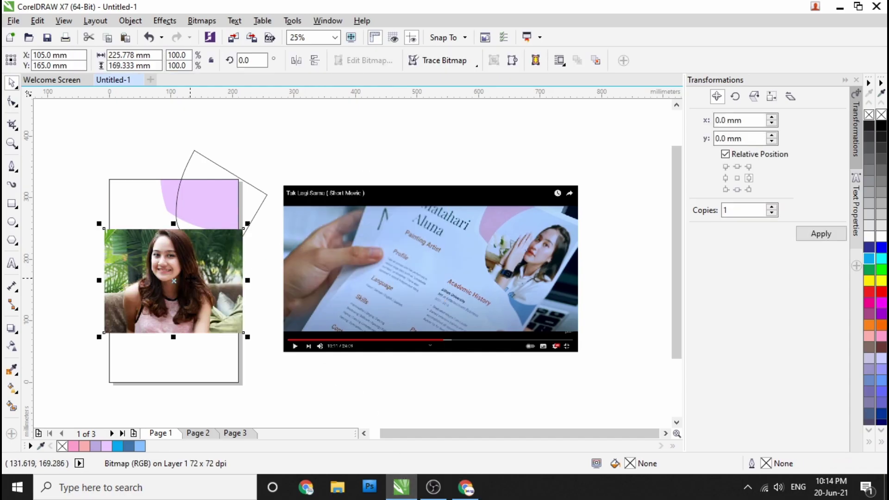
{"action": "left_click_drag", "start_coordinate": [213, 301], "coordinate": [390, 260]}
{"action": "right_click", "coordinate": [391, 259]}
{"action": "left_click", "coordinate": [453, 132]}
{"action": "left_click", "coordinate": [224, 205]}
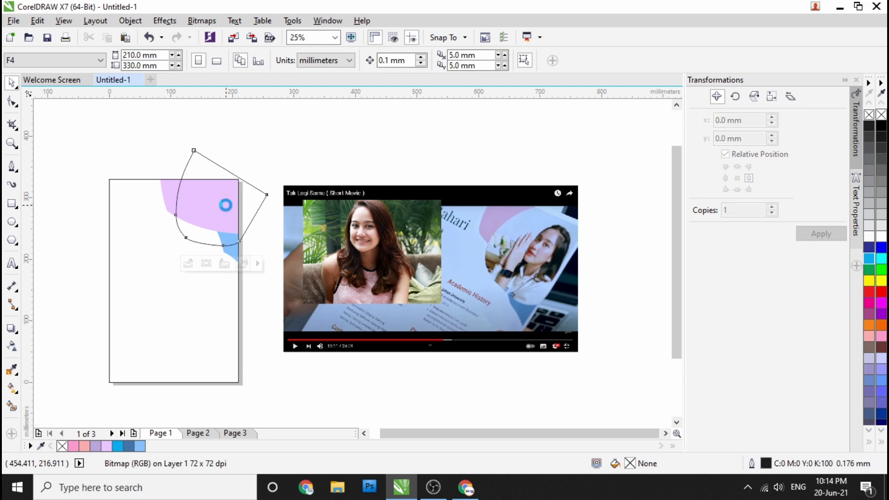
{"action": "key", "text": "F10"}
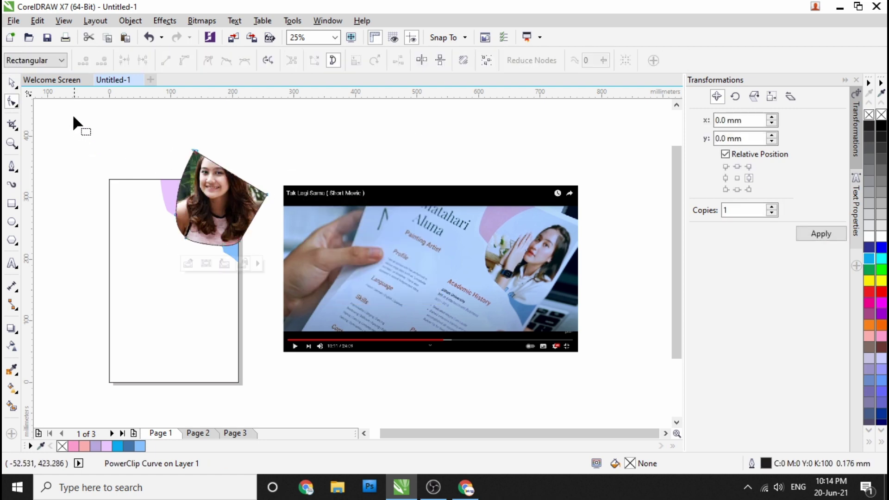
Step: Extract the portrait from its frame, shrink it to 67.8% and move it under the curved outline
{"action": "left_click", "coordinate": [10, 84]}
{"action": "right_click", "coordinate": [213, 199]}
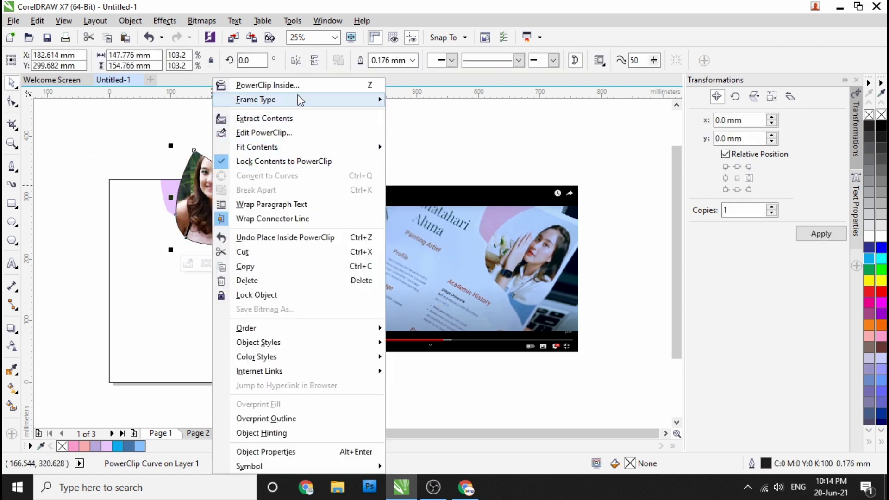
{"action": "left_click", "coordinate": [296, 122]}
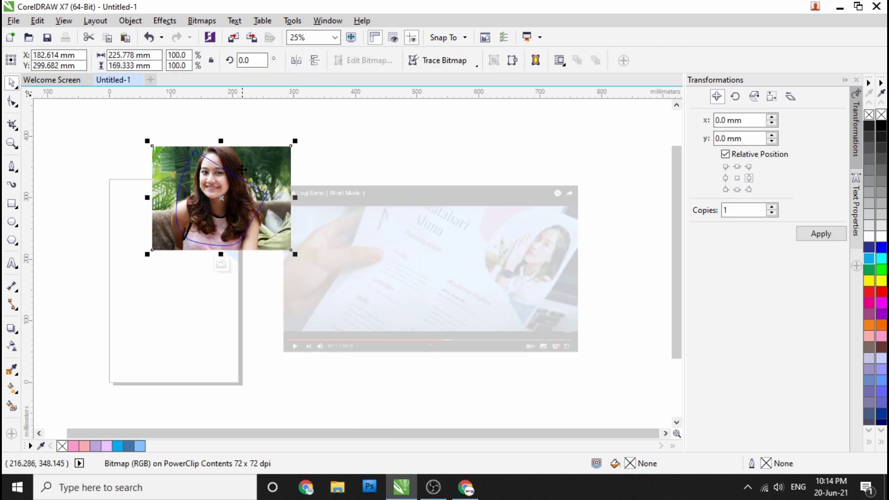
{"action": "scroll", "coordinate": [226, 196], "scroll_direction": "up", "scroll_amount": 1}
{"action": "left_click_drag", "start_coordinate": [197, 175], "coordinate": [196, 221]}
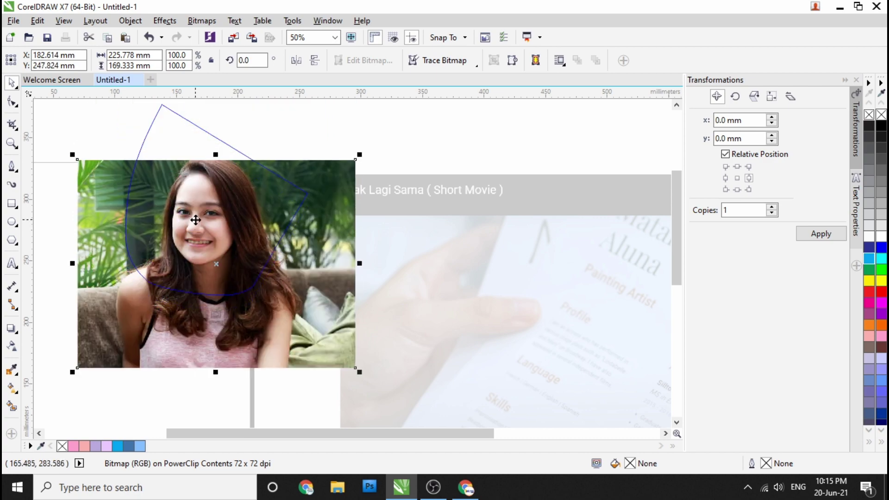
{"action": "left_click_drag", "start_coordinate": [360, 156], "coordinate": [309, 182]}
{"action": "left_click_drag", "start_coordinate": [246, 218], "coordinate": [263, 187]}
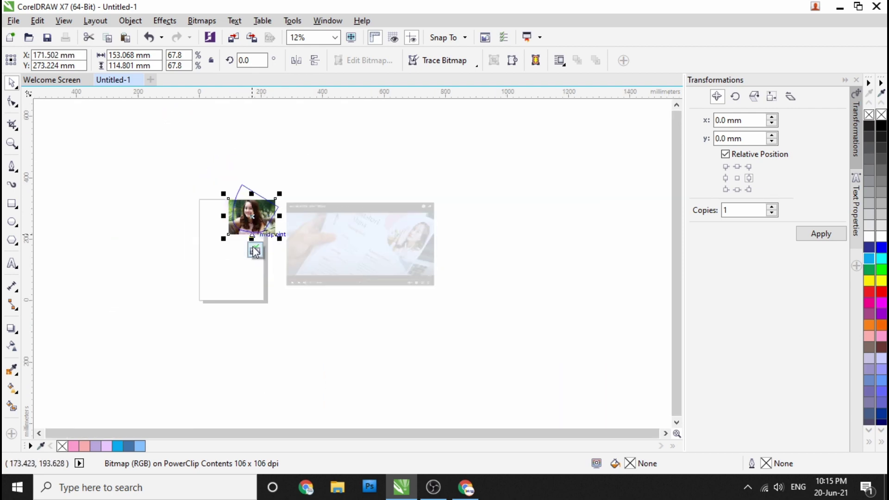
Step: Remove the frame's outline and PowerClip the photo into the page rectangle over the purple shape
{"action": "right_click", "coordinate": [881, 114]}
{"action": "right_click", "coordinate": [199, 222]}
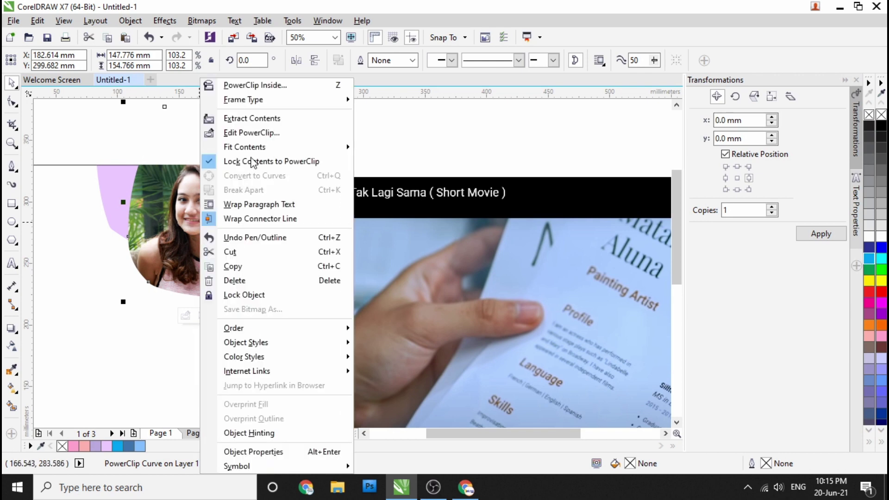
{"action": "left_click", "coordinate": [274, 86]}
{"action": "left_click", "coordinate": [94, 234]}
{"action": "left_click", "coordinate": [189, 292]}
{"action": "double_click", "coordinate": [135, 346]}
{"action": "left_click_drag", "start_coordinate": [137, 370], "coordinate": [233, 199]}
{"action": "scroll", "coordinate": [233, 199], "scroll_direction": "down", "scroll_amount": 1}
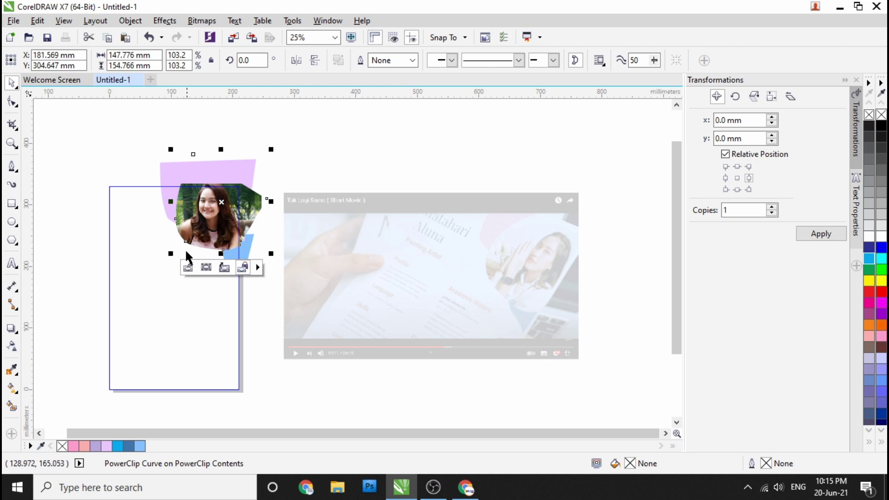
{"action": "left_click", "coordinate": [88, 330]}
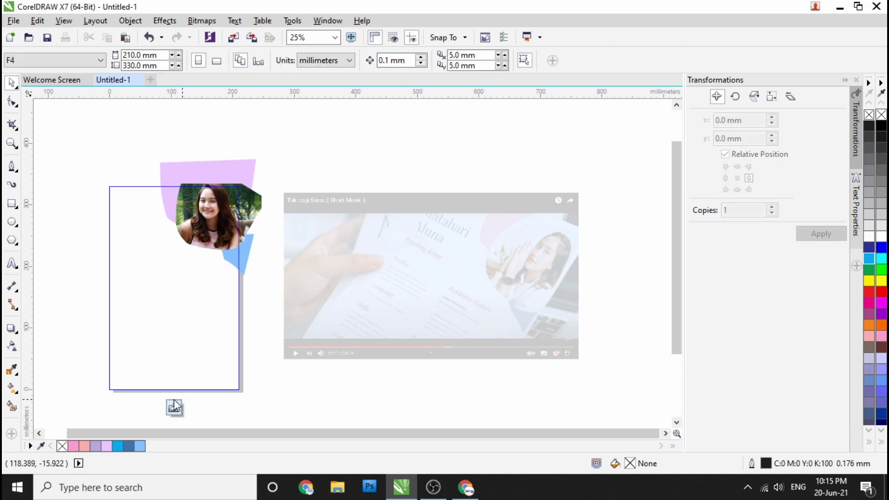
Step: Finish the PowerClip edit, then shrink the photo group to 94% and nudge it up and right
{"action": "left_click", "coordinate": [176, 407]}
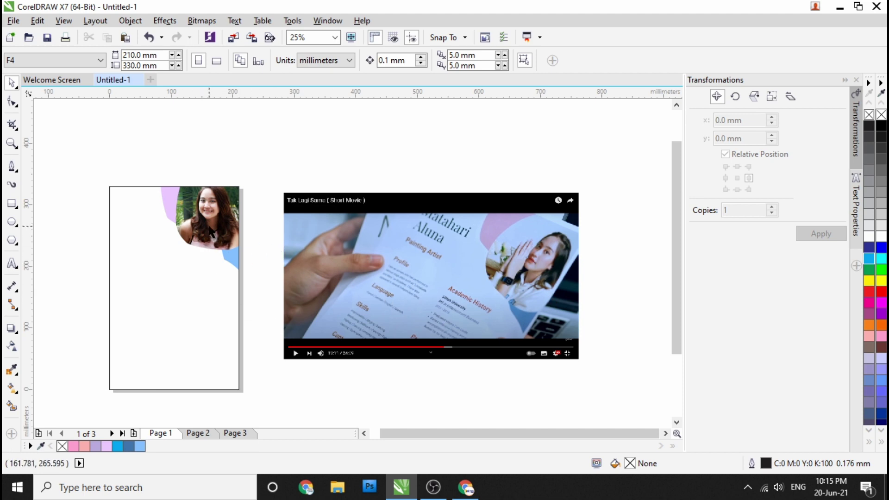
{"action": "scroll", "coordinate": [205, 213], "scroll_direction": "up", "scroll_amount": 3}
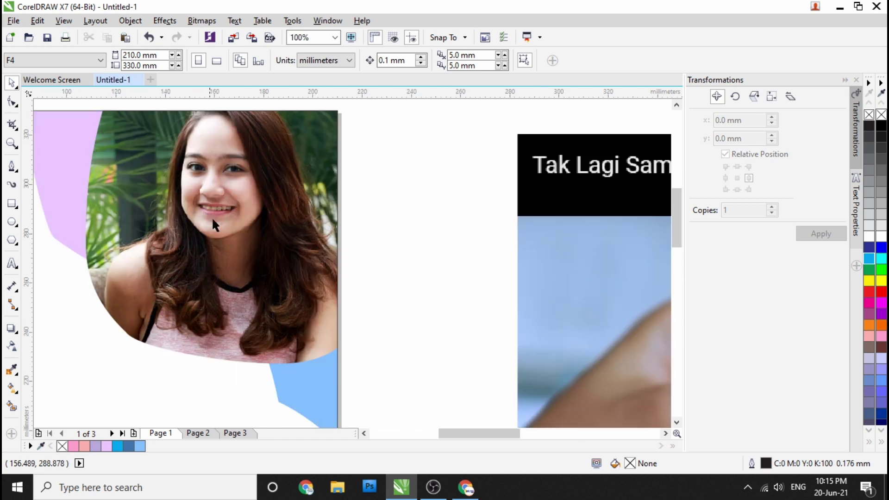
{"action": "scroll", "coordinate": [204, 213], "scroll_direction": "down", "scroll_amount": 3}
{"action": "scroll", "coordinate": [205, 213], "scroll_direction": "up", "scroll_amount": 1}
{"action": "double_click", "coordinate": [234, 239]}
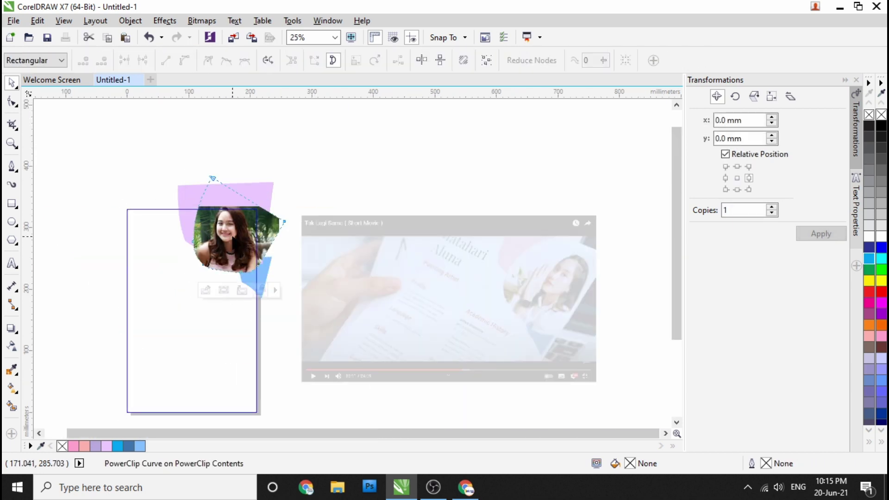
{"action": "left_click", "coordinate": [12, 84]}
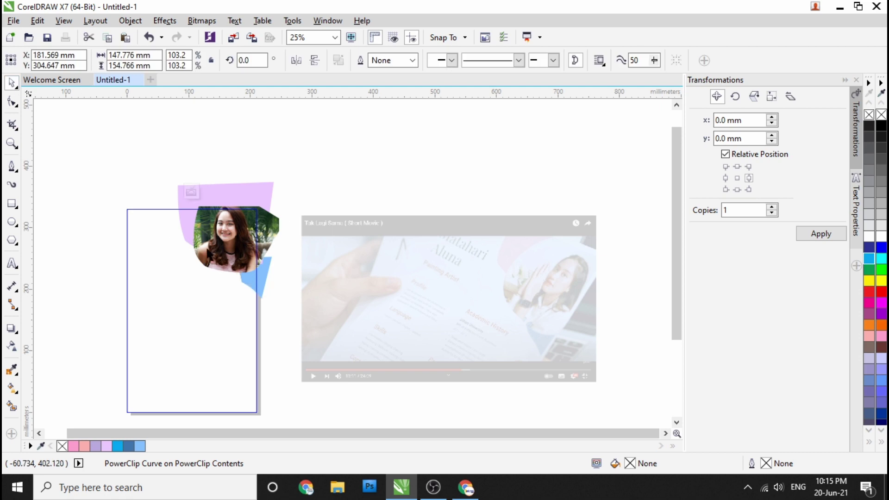
{"action": "scroll", "coordinate": [166, 222], "scroll_direction": "up", "scroll_amount": 4}
{"action": "scroll", "coordinate": [212, 248], "scroll_direction": "down", "scroll_amount": 4}
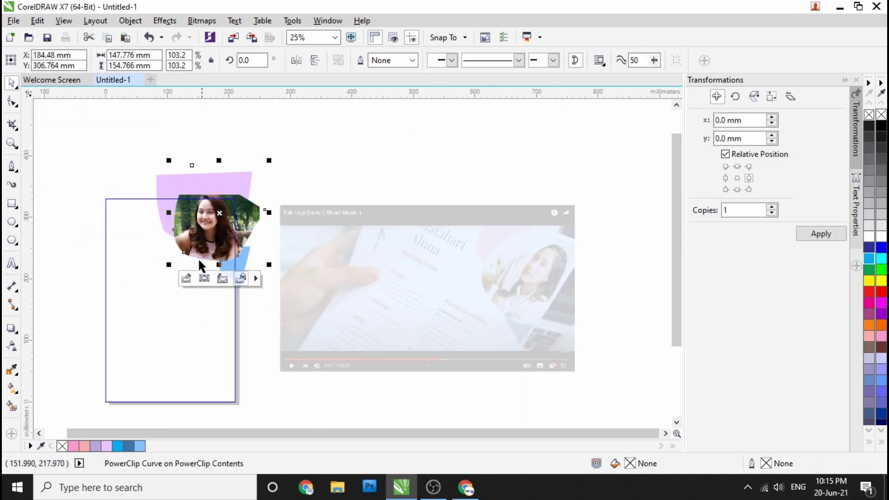
{"action": "scroll", "coordinate": [214, 191], "scroll_direction": "up", "scroll_amount": 2}
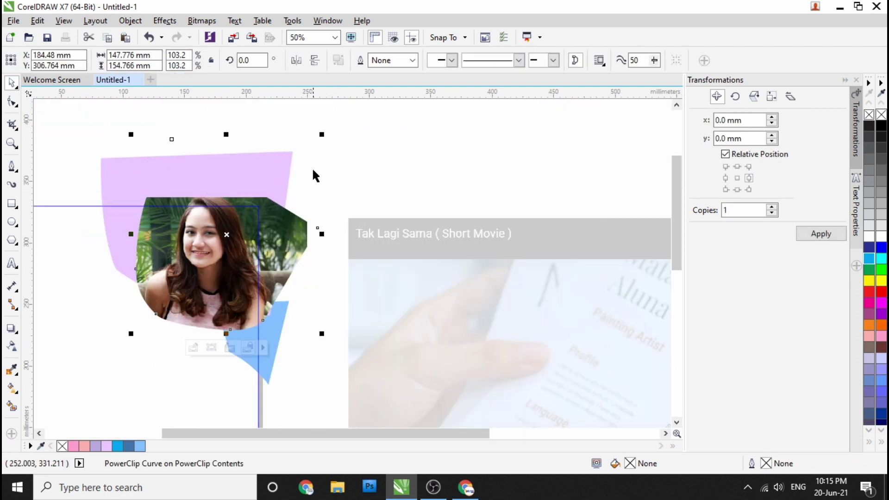
{"action": "left_click_drag", "start_coordinate": [324, 132], "coordinate": [321, 156]}
{"action": "left_click_drag", "start_coordinate": [230, 268], "coordinate": [231, 260]}
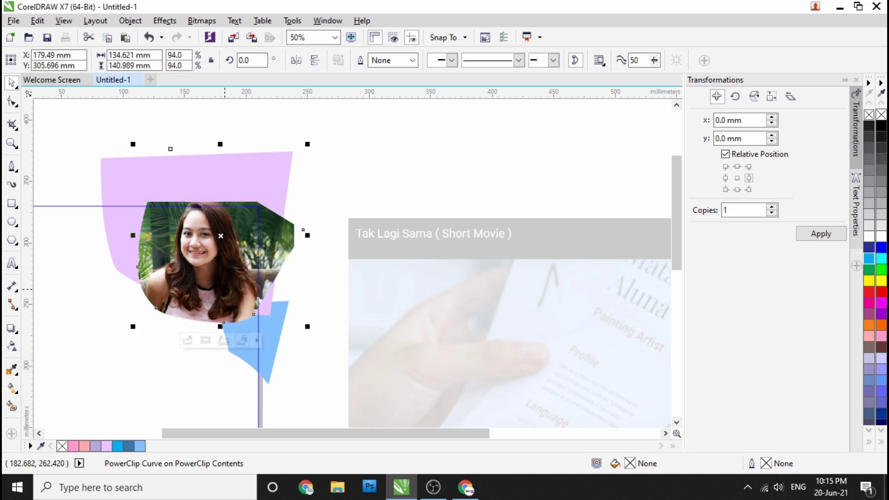
{"action": "scroll", "coordinate": [218, 259], "scroll_direction": "down", "scroll_amount": 2}
{"action": "left_click", "coordinate": [113, 236]}
Step: Edit the portrait's PowerClip and drag the curve's top node further right
{"action": "scroll", "coordinate": [224, 327], "scroll_direction": "down", "scroll_amount": 2}
{"action": "scroll", "coordinate": [278, 260], "scroll_direction": "up", "scroll_amount": 4}
{"action": "scroll", "coordinate": [268, 252], "scroll_direction": "down", "scroll_amount": 2}
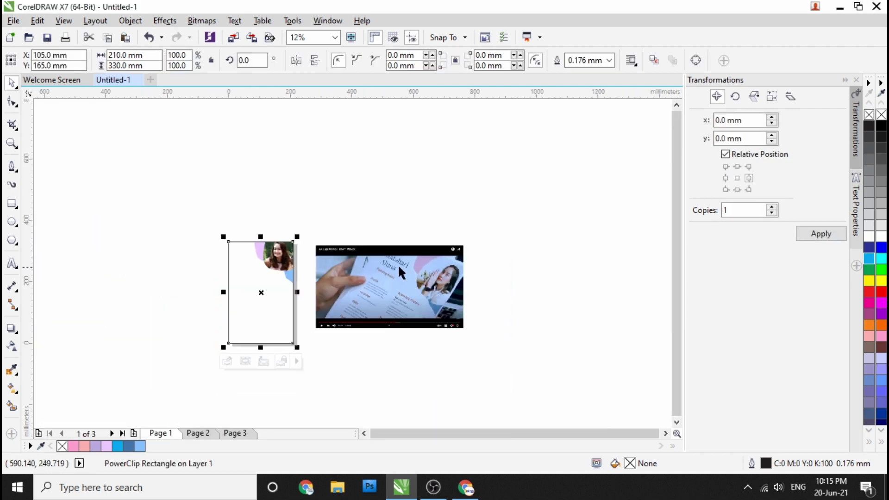
{"action": "scroll", "coordinate": [262, 244], "scroll_direction": "up", "scroll_amount": 3}
{"action": "left_click", "coordinate": [193, 165]}
{"action": "scroll", "coordinate": [196, 213], "scroll_direction": "down", "scroll_amount": 1}
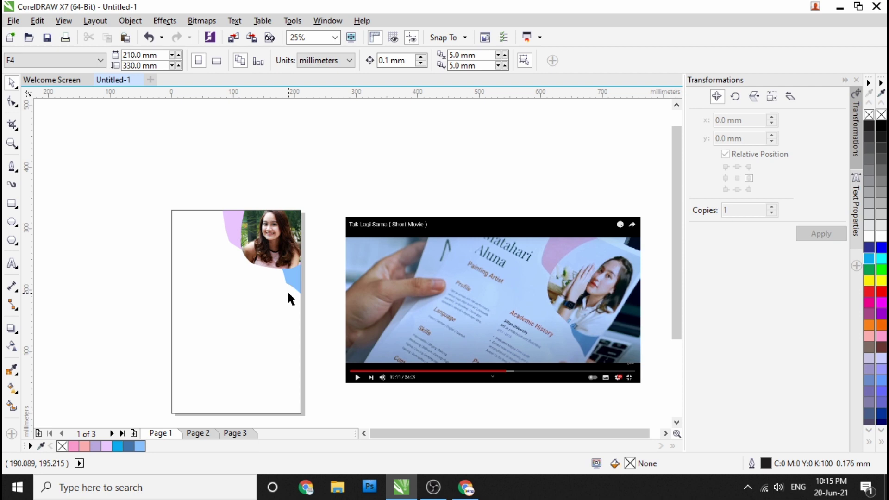
{"action": "scroll", "coordinate": [267, 220], "scroll_direction": "up", "scroll_amount": 1}
{"action": "left_click", "coordinate": [266, 223]}
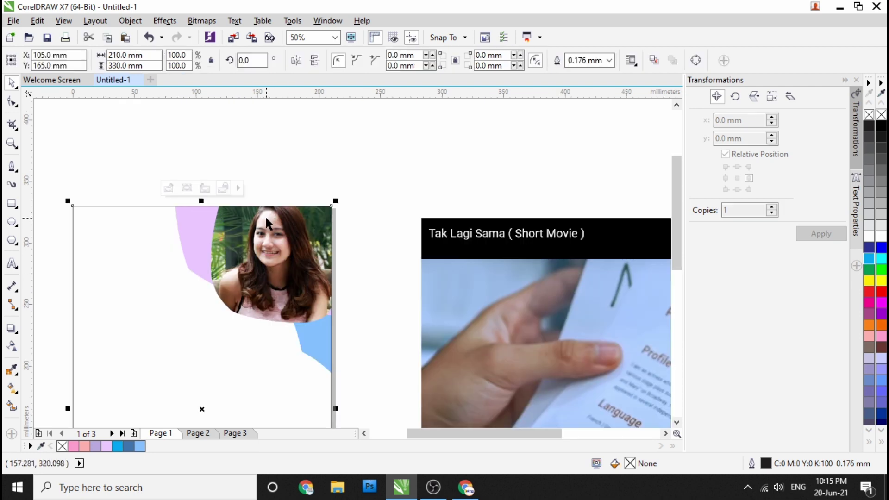
{"action": "right_click", "coordinate": [266, 223]}
{"action": "left_click", "coordinate": [330, 134]}
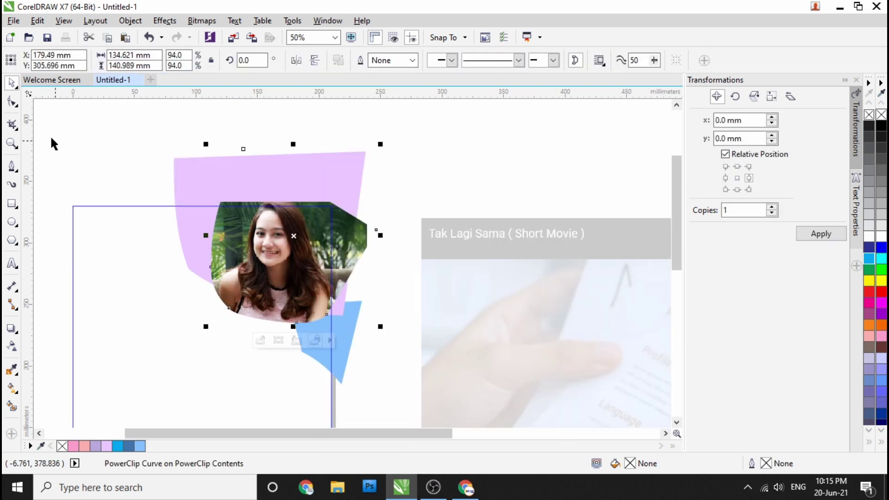
{"action": "left_click", "coordinate": [12, 102]}
{"action": "left_click_drag", "start_coordinate": [242, 155], "coordinate": [275, 149]}
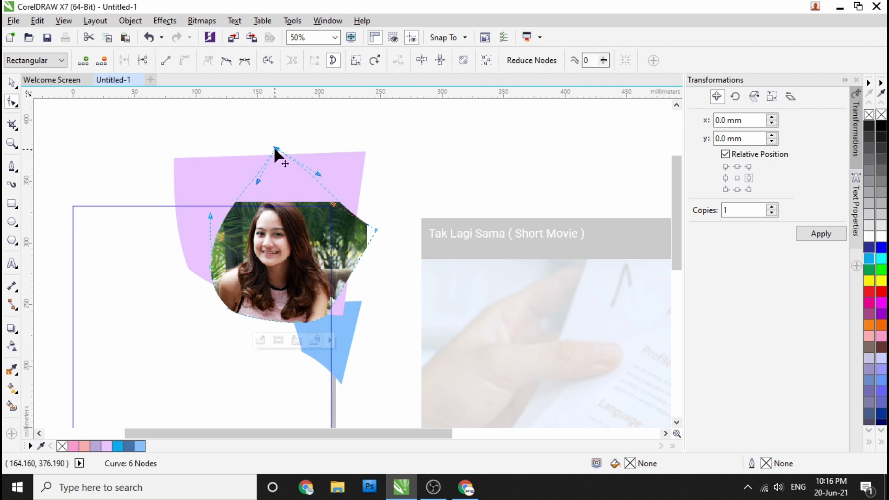
{"action": "scroll", "coordinate": [281, 227], "scroll_direction": "down", "scroll_amount": 2}
{"action": "scroll", "coordinate": [216, 214], "scroll_direction": "down", "scroll_amount": 4}
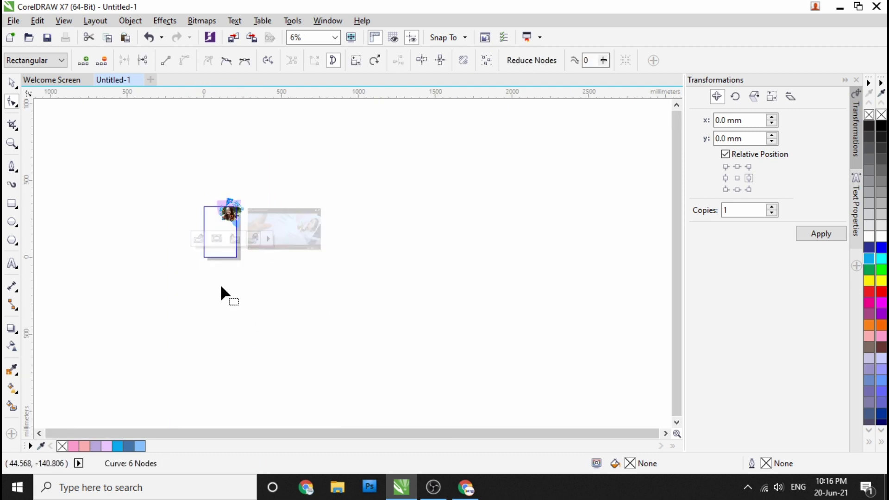
{"action": "left_click", "coordinate": [12, 83]}
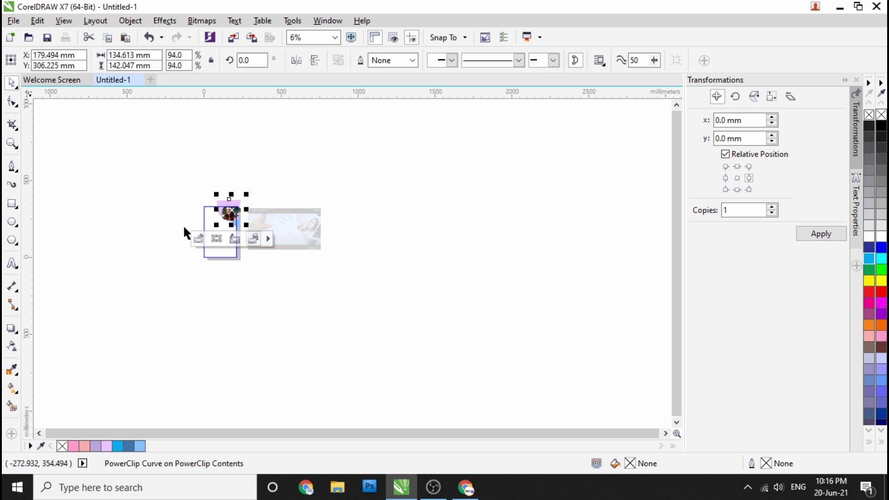
{"action": "left_click", "coordinate": [224, 285]}
{"action": "scroll", "coordinate": [218, 210], "scroll_direction": "up", "scroll_amount": 4}
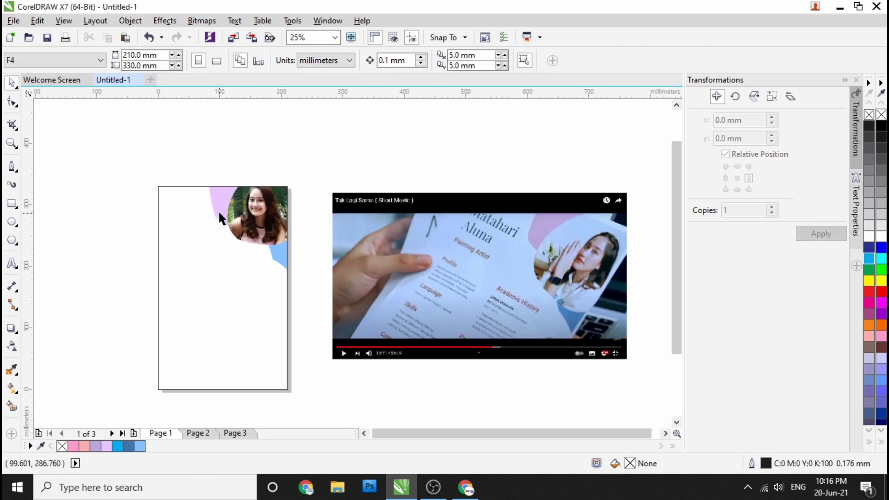
{"action": "scroll", "coordinate": [322, 246], "scroll_direction": "down", "scroll_amount": 2}
Step: Stack the film screenshots: left one below the right on page 2, lower one aligned on page 3
{"action": "left_click", "coordinate": [204, 435]}
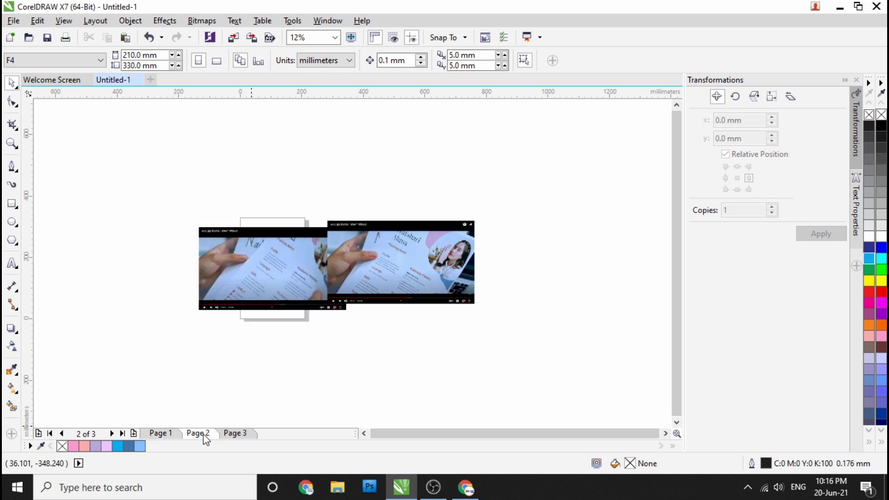
{"action": "left_click_drag", "start_coordinate": [271, 276], "coordinate": [397, 353]}
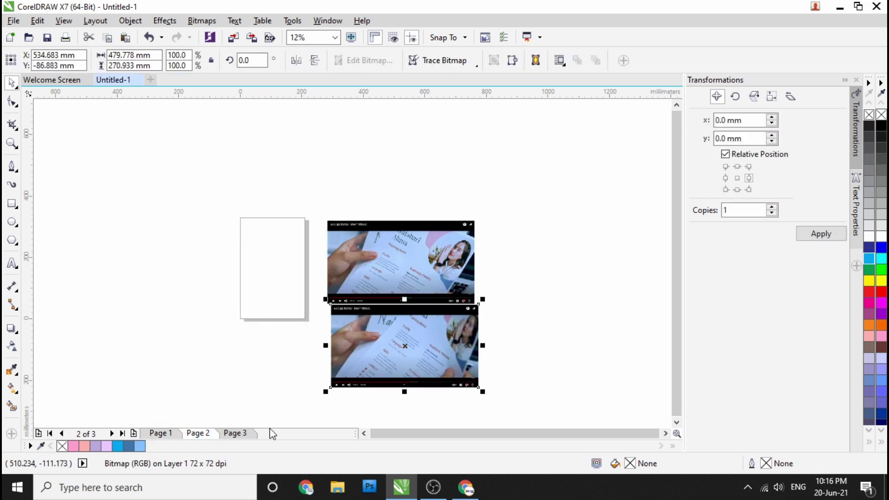
{"action": "left_click", "coordinate": [235, 436]}
{"action": "scroll", "coordinate": [267, 318], "scroll_direction": "down", "scroll_amount": 2}
{"action": "left_click", "coordinate": [294, 338]}
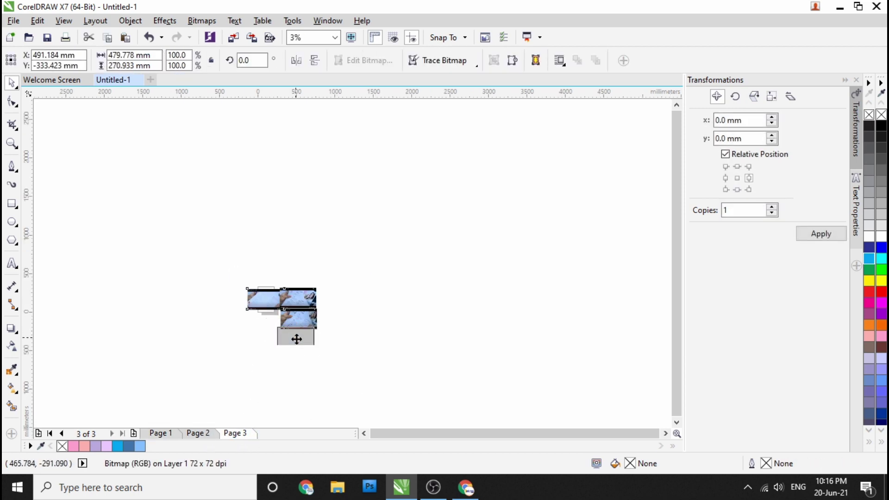
{"action": "scroll", "coordinate": [294, 337], "scroll_direction": "up", "scroll_amount": 4}
{"action": "left_click_drag", "start_coordinate": [293, 338], "coordinate": [280, 325]}
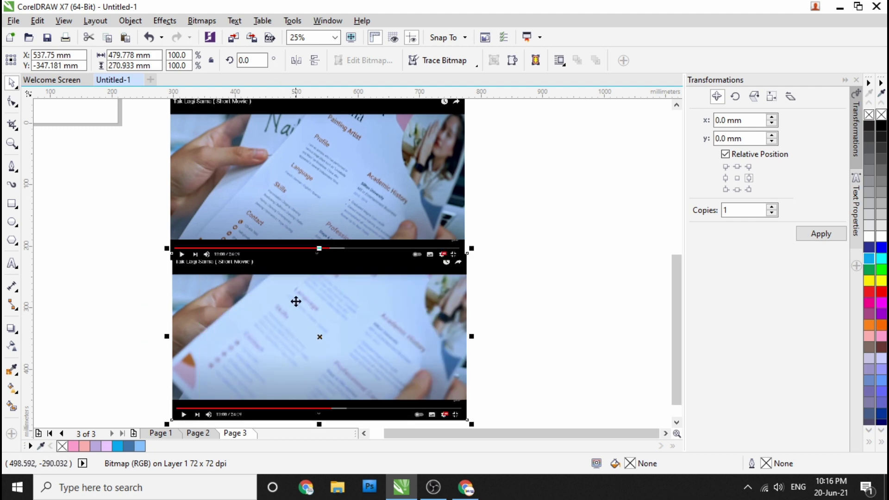
{"action": "scroll", "coordinate": [296, 302], "scroll_direction": "down", "scroll_amount": 2}
{"action": "scroll", "coordinate": [250, 328], "scroll_direction": "up", "scroll_amount": 2}
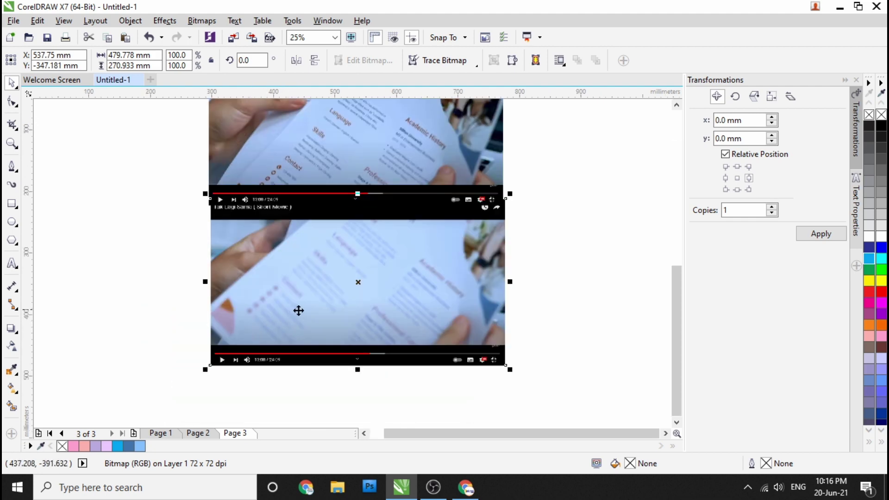
{"action": "scroll", "coordinate": [297, 310], "scroll_direction": "down", "scroll_amount": 1}
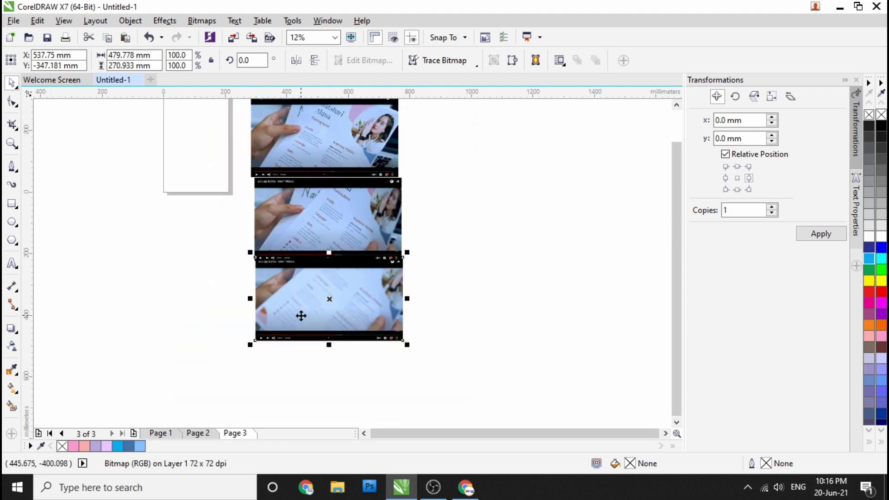
Step: Switch to the Freehand drawing tool on page 3
{"action": "left_click", "coordinate": [12, 165]}
{"action": "scroll", "coordinate": [267, 321], "scroll_direction": "up", "scroll_amount": 2}
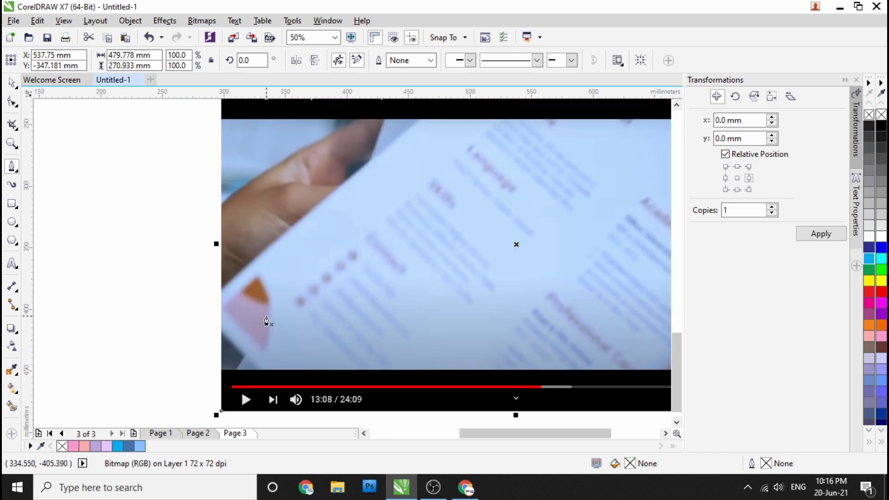
{"action": "scroll", "coordinate": [215, 238], "scroll_direction": "down", "scroll_amount": 2}
{"action": "scroll", "coordinate": [199, 223], "scroll_direction": "up", "scroll_amount": 1}
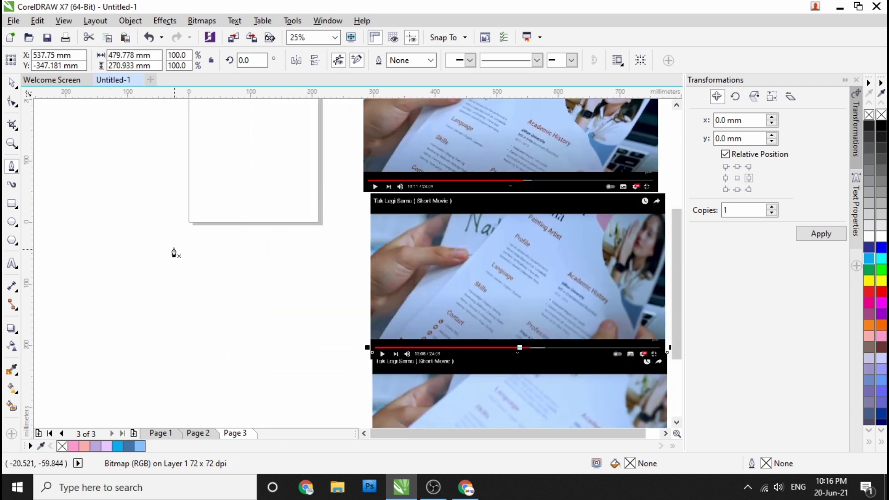
{"action": "scroll", "coordinate": [170, 209], "scroll_direction": "down", "scroll_amount": 1}
Step: Draw a closed triangle near the page's lower-left corner
{"action": "scroll", "coordinate": [168, 201], "scroll_direction": "up", "scroll_amount": 1}
{"action": "left_click", "coordinate": [169, 175]}
{"action": "left_click", "coordinate": [168, 232]}
{"action": "left_click", "coordinate": [234, 230]}
{"action": "left_click", "coordinate": [169, 176]}
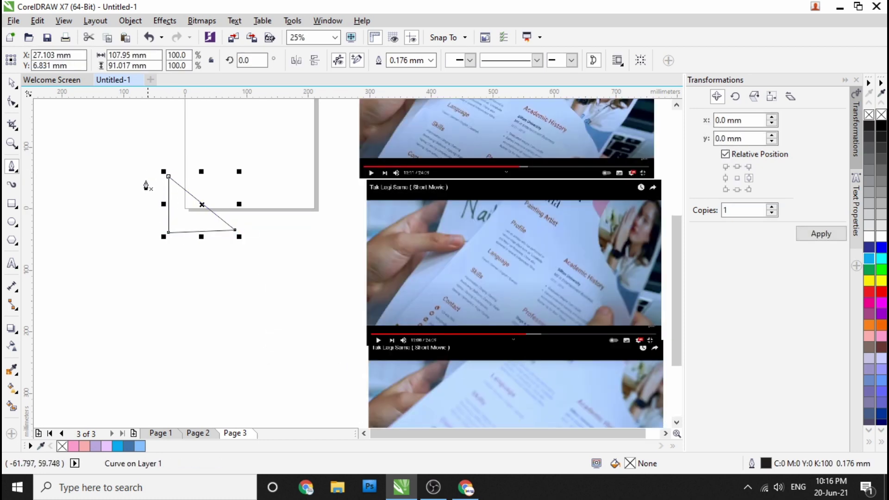
Step: Convert the triangle's diagonal to a curve and bow it outward into a rounded fan
{"action": "left_click", "coordinate": [12, 102]}
{"action": "left_click", "coordinate": [235, 230]}
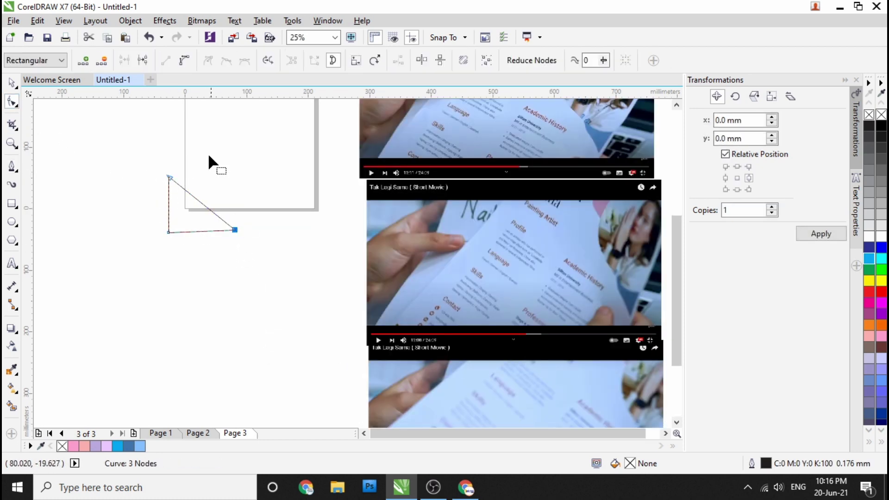
{"action": "left_click", "coordinate": [184, 61]}
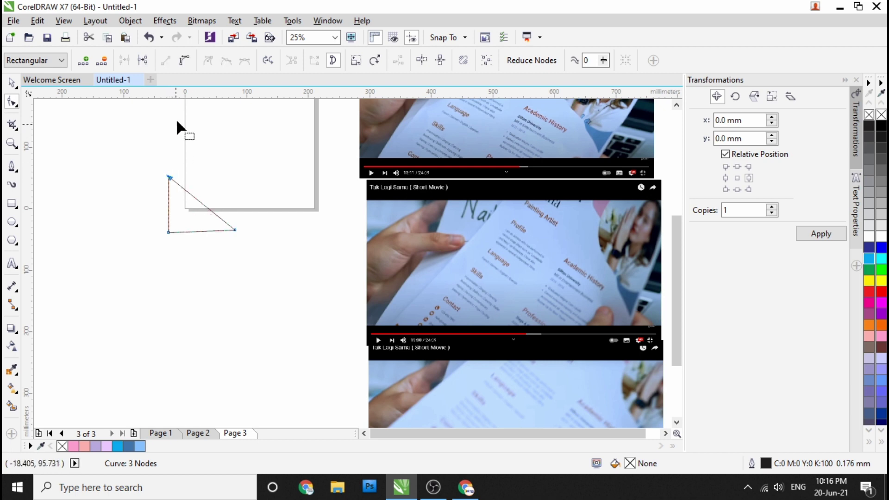
{"action": "left_click_drag", "start_coordinate": [196, 196], "coordinate": [214, 189]}
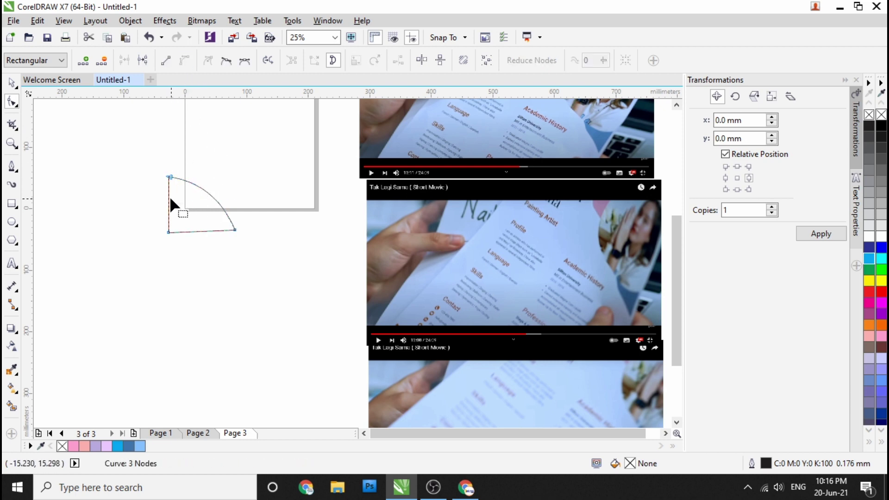
{"action": "scroll", "coordinate": [169, 198], "scroll_direction": "down", "scroll_amount": 1}
{"action": "scroll", "coordinate": [165, 195], "scroll_direction": "up", "scroll_amount": 2}
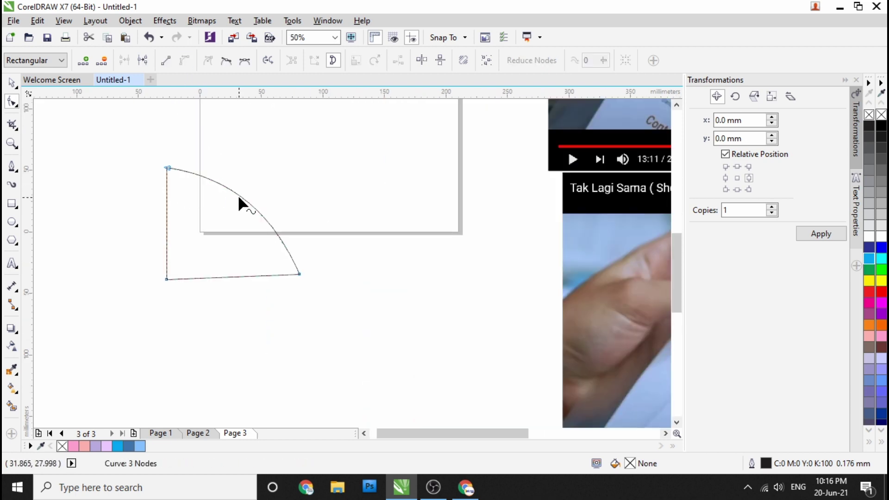
{"action": "scroll", "coordinate": [192, 197], "scroll_direction": "down", "scroll_amount": 2}
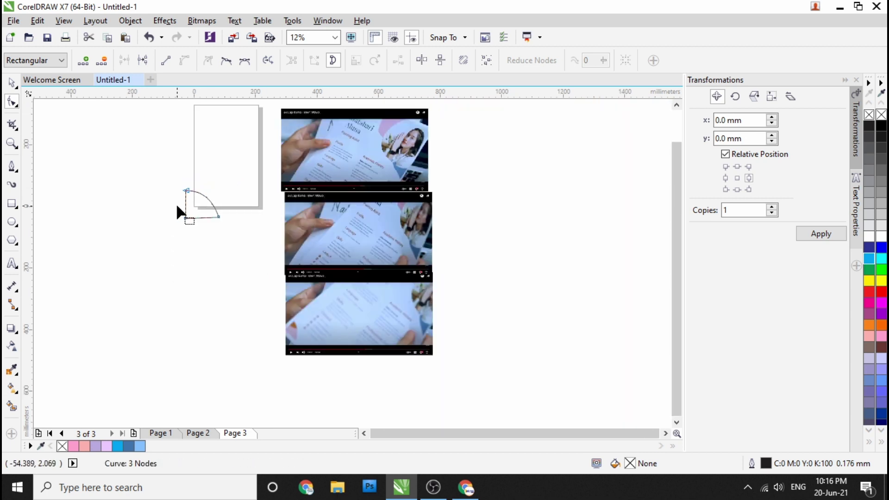
{"action": "left_click", "coordinate": [12, 82]}
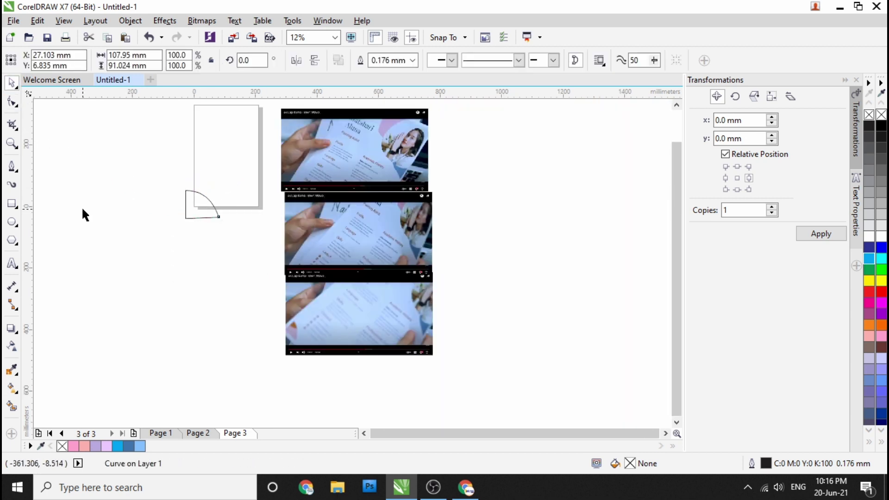
{"action": "left_click", "coordinate": [82, 211]}
{"action": "scroll", "coordinate": [193, 210], "scroll_direction": "up", "scroll_amount": 1}
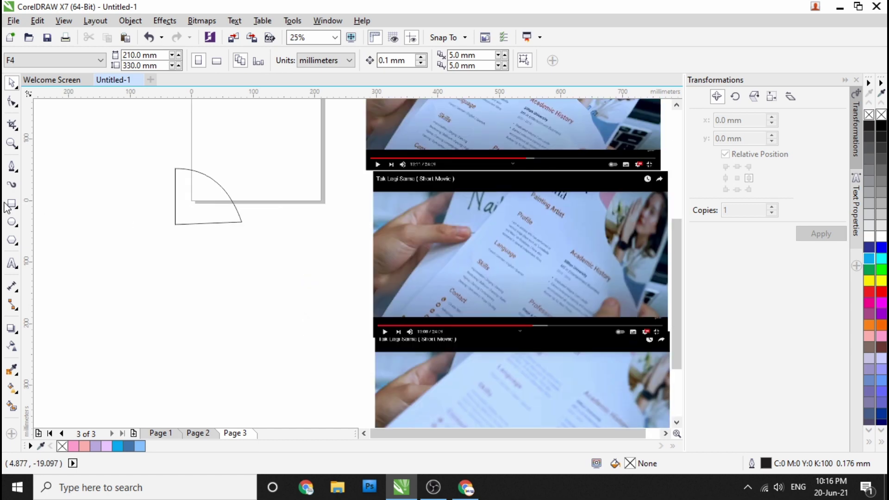
Step: Draw a second closed triangle overlapping the fan
{"action": "left_click", "coordinate": [12, 166]}
{"action": "scroll", "coordinate": [133, 190], "scroll_direction": "down", "scroll_amount": 1}
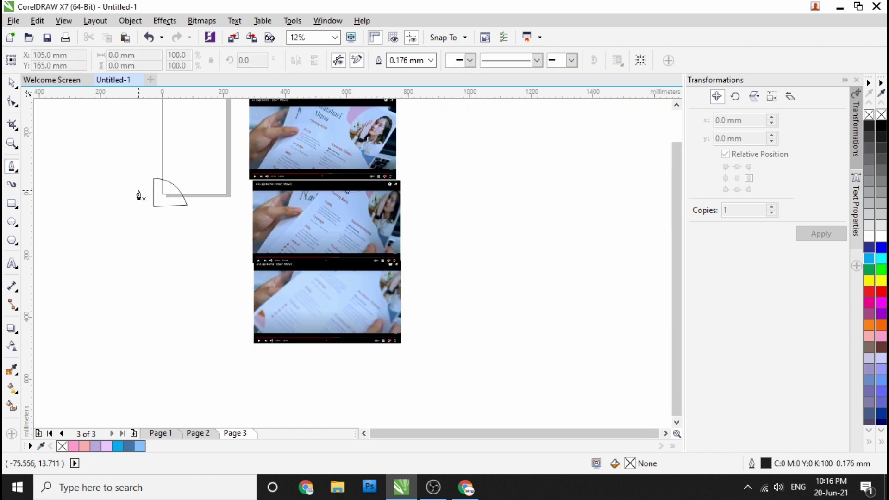
{"action": "scroll", "coordinate": [138, 195], "scroll_direction": "up", "scroll_amount": 1}
{"action": "left_click", "coordinate": [150, 181]}
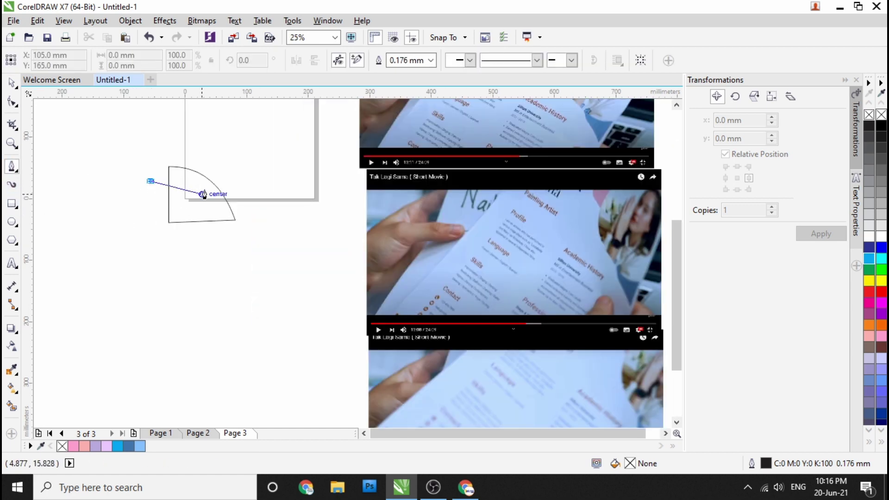
{"action": "left_click", "coordinate": [225, 179]}
{"action": "left_click", "coordinate": [157, 141]}
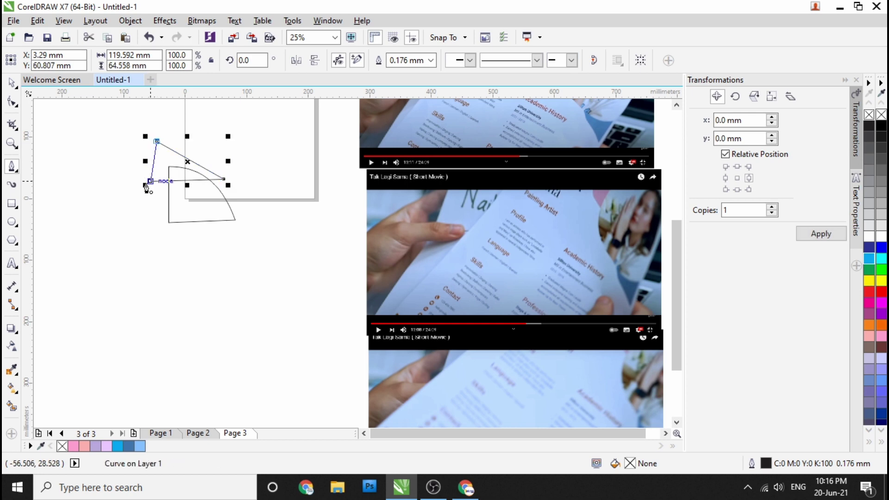
{"action": "left_click", "coordinate": [147, 184]}
Step: Bend the second triangle's bottom edge into an arch, then select the fan shape
{"action": "key", "text": "F10"}
{"action": "left_click", "coordinate": [224, 178]}
{"action": "scroll", "coordinate": [180, 182], "scroll_direction": "up", "scroll_amount": 1}
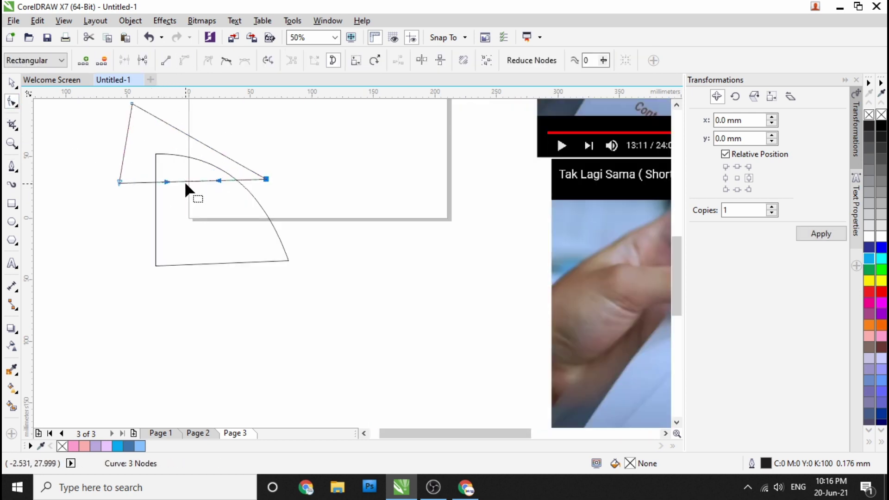
{"action": "left_click_drag", "start_coordinate": [187, 184], "coordinate": [188, 189]}
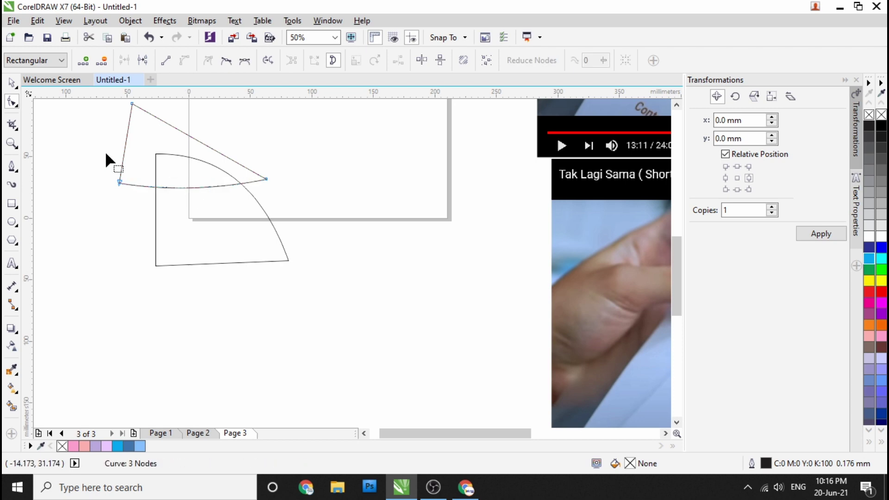
{"action": "scroll", "coordinate": [65, 135], "scroll_direction": "down", "scroll_amount": 1}
{"action": "left_click", "coordinate": [12, 85]}
{"action": "left_click", "coordinate": [87, 227]}
{"action": "scroll", "coordinate": [225, 232], "scroll_direction": "down", "scroll_amount": 1}
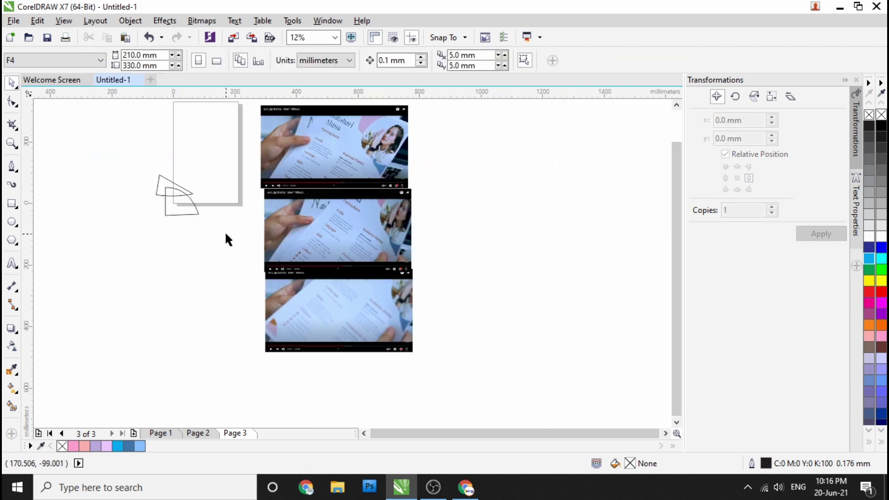
{"action": "scroll", "coordinate": [191, 217], "scroll_direction": "up", "scroll_amount": 1}
{"action": "left_click", "coordinate": [183, 190]}
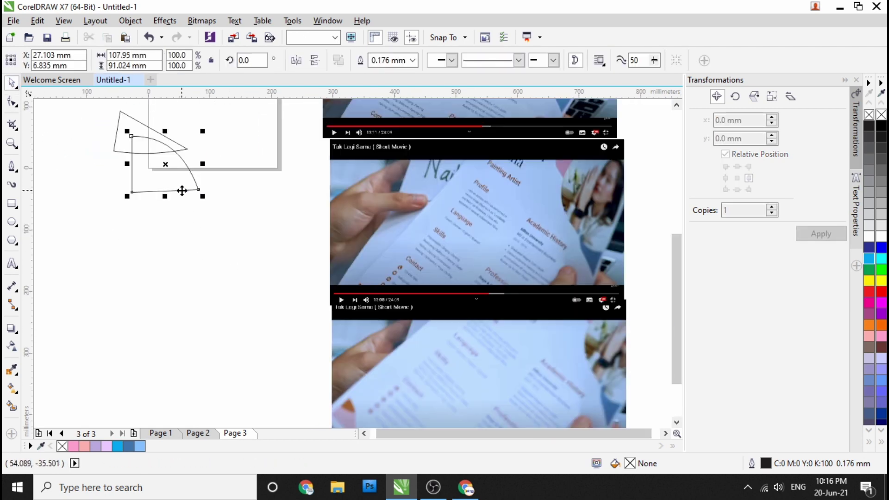
Step: Fill the fan light lavender and the triangle a lighter orange (#F79C60)
{"action": "left_click", "coordinate": [107, 446]}
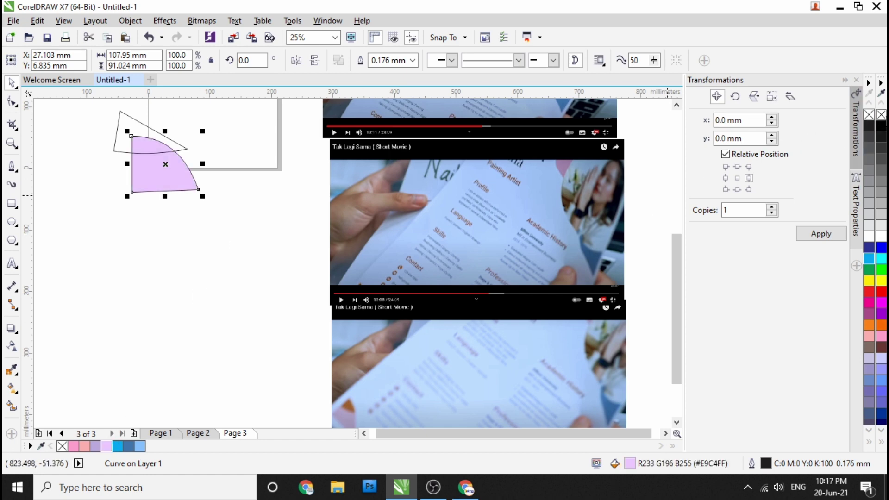
{"action": "left_click", "coordinate": [132, 131]}
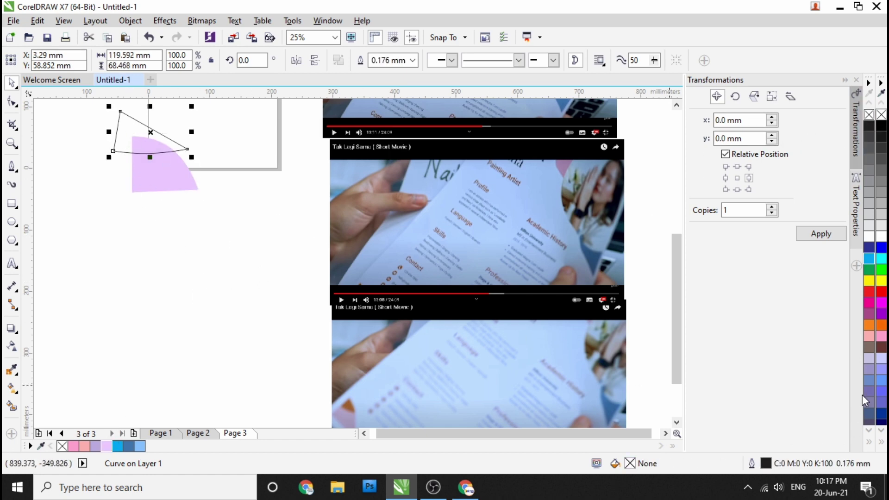
{"action": "left_click", "coordinate": [874, 328]}
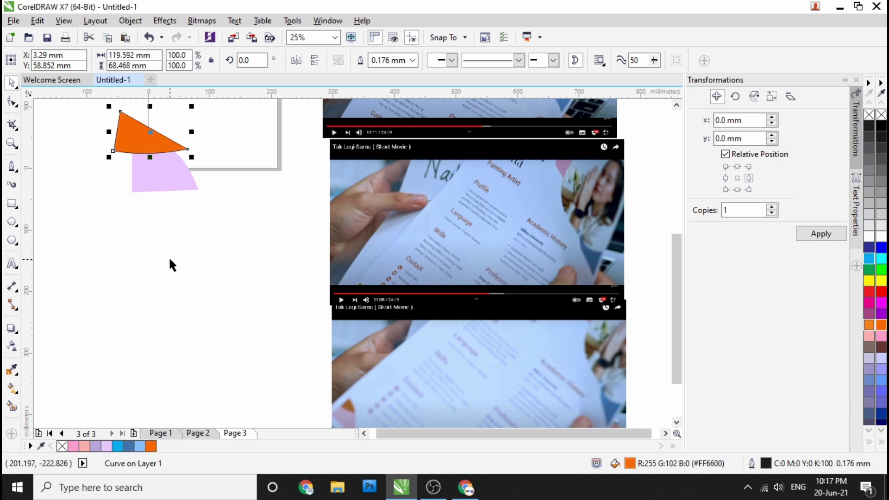
{"action": "double_click", "coordinate": [630, 464]}
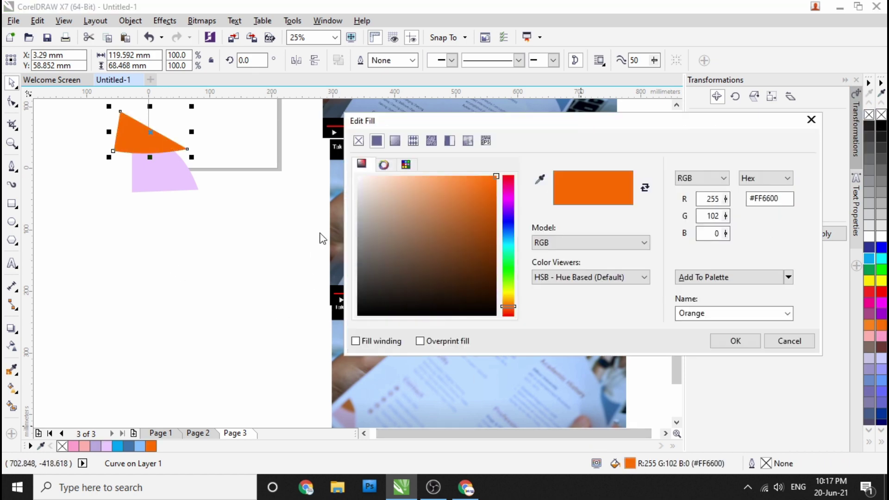
{"action": "left_click", "coordinate": [443, 181]}
{"action": "left_click", "coordinate": [736, 341]}
Step: PowerClip the orange triangle inside the lilac fan
{"action": "left_click", "coordinate": [159, 202]}
{"action": "left_click", "coordinate": [140, 121]}
{"action": "left_click", "coordinate": [160, 188]}
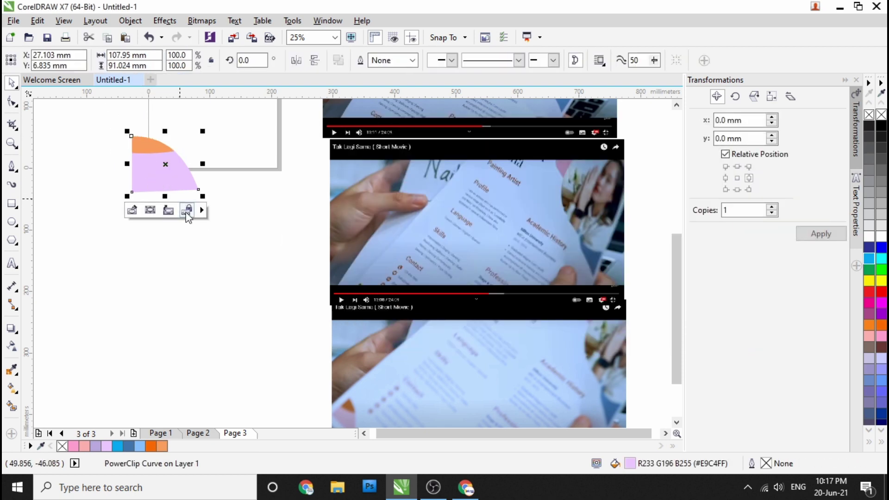
{"action": "left_click", "coordinate": [59, 227]}
{"action": "scroll", "coordinate": [111, 158], "scroll_direction": "up", "scroll_amount": 1}
{"action": "left_click", "coordinate": [159, 178]}
{"action": "key", "text": "F10"}
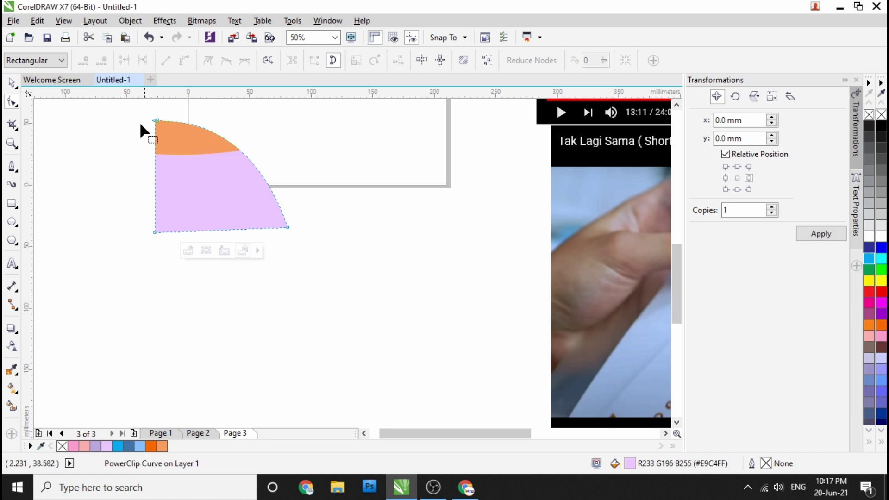
Step: Shift the orange piece down and right inside the fan's PowerClip
{"action": "left_click", "coordinate": [10, 85]}
{"action": "right_click", "coordinate": [250, 170]}
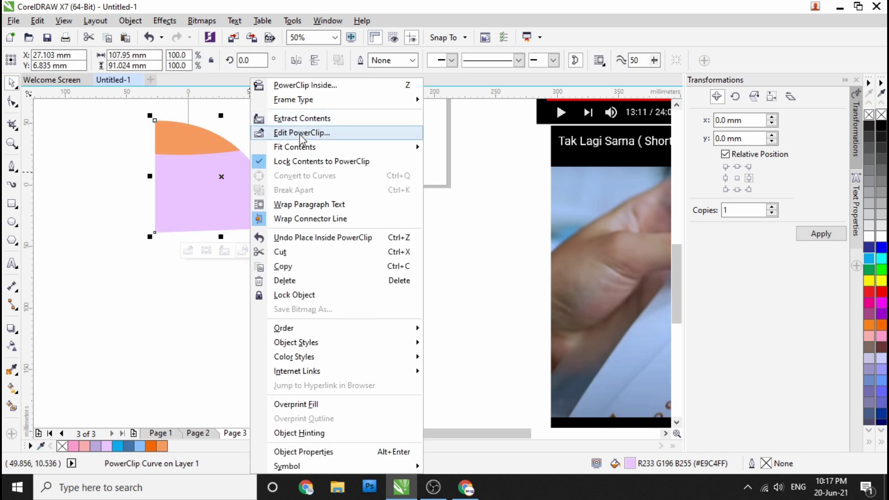
{"action": "left_click", "coordinate": [290, 133]}
{"action": "left_click_drag", "start_coordinate": [190, 144], "coordinate": [207, 159]}
{"action": "left_click", "coordinate": [221, 254]}
Step: Shrink the orange-and-lilac corner shape to 68.6%
{"action": "left_click", "coordinate": [119, 244]}
{"action": "left_click", "coordinate": [204, 189]}
{"action": "scroll", "coordinate": [204, 189], "scroll_direction": "down", "scroll_amount": 1}
{"action": "left_click_drag", "start_coordinate": [241, 213], "coordinate": [207, 190]}
{"action": "scroll", "coordinate": [199, 179], "scroll_direction": "up", "scroll_amount": 1}
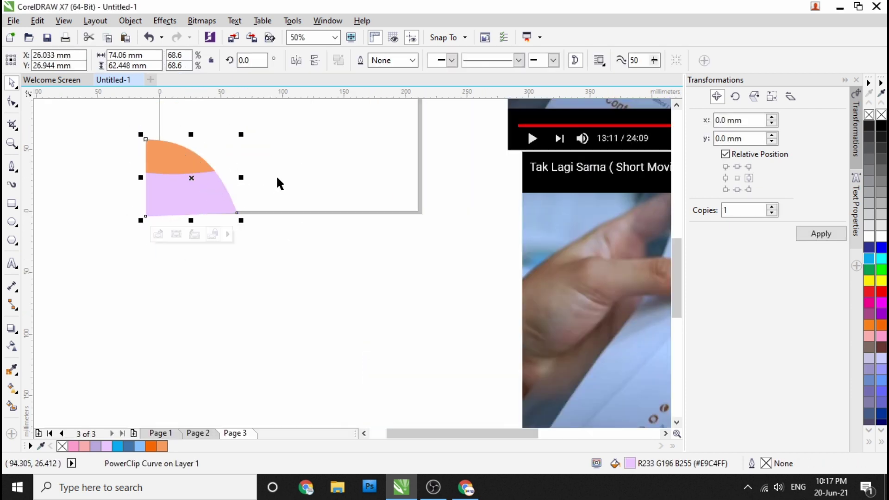
{"action": "left_click", "coordinate": [274, 181]}
{"action": "left_click", "coordinate": [432, 265]}
{"action": "left_click", "coordinate": [214, 260]}
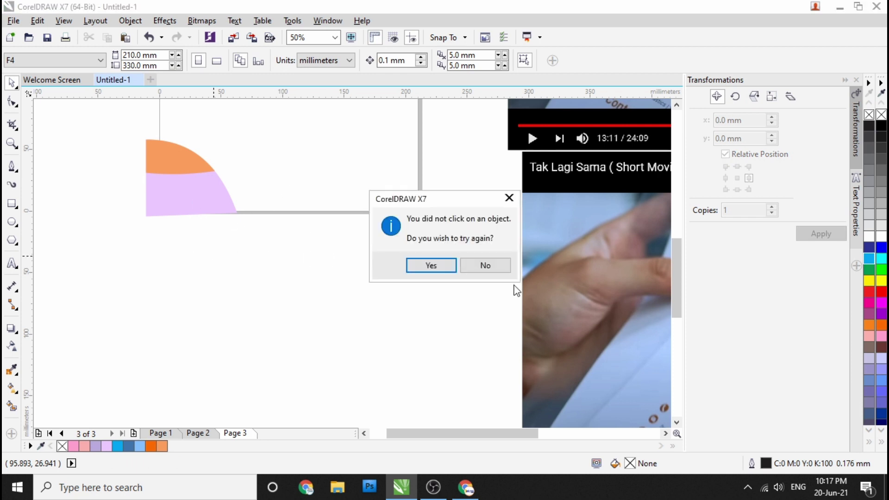
{"action": "left_click", "coordinate": [490, 270]}
Step: Bring the corner shape to Page 1 and PowerClip it inside the page rectangle
{"action": "left_click", "coordinate": [161, 432]}
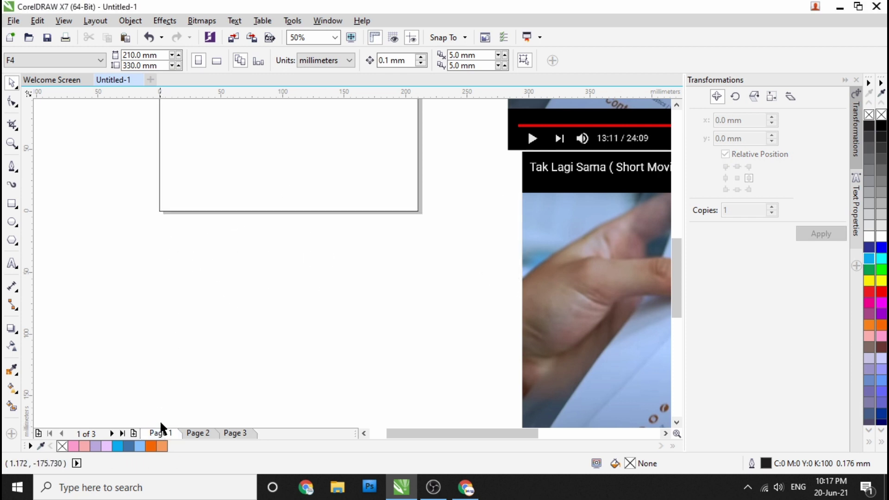
{"action": "left_click", "coordinate": [235, 433]}
{"action": "left_click_drag", "start_coordinate": [194, 199], "coordinate": [205, 212]}
{"action": "left_click", "coordinate": [161, 433]}
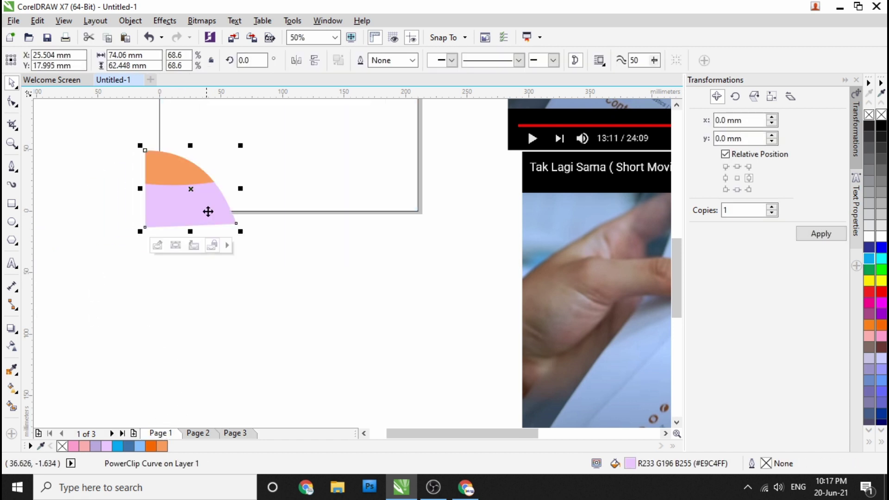
{"action": "left_click", "coordinate": [266, 179]}
{"action": "left_click", "coordinate": [273, 180]}
{"action": "scroll", "coordinate": [216, 233], "scroll_direction": "down", "scroll_amount": 1}
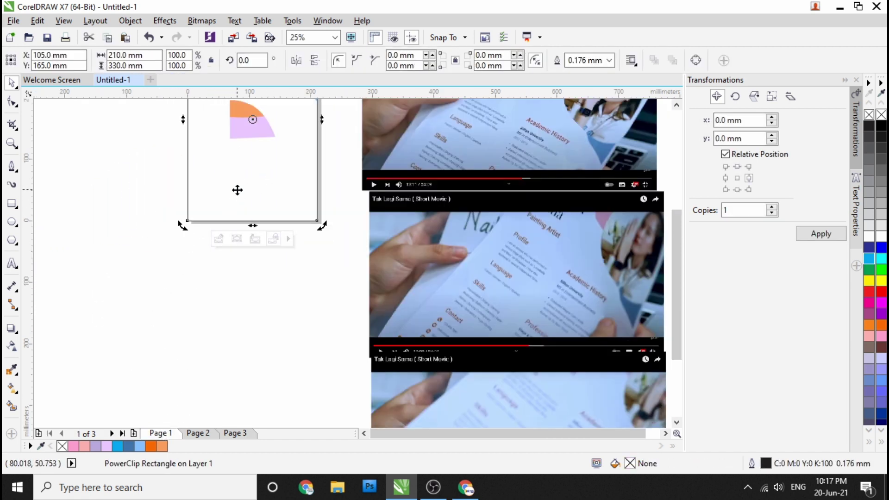
{"action": "key", "text": "Escape"}
Step: Position the corner shape at the page's bottom-left corner and finish the PowerClip edit
{"action": "left_click_drag", "start_coordinate": [250, 132], "coordinate": [212, 204]}
{"action": "scroll", "coordinate": [197, 213], "scroll_direction": "up", "scroll_amount": 1}
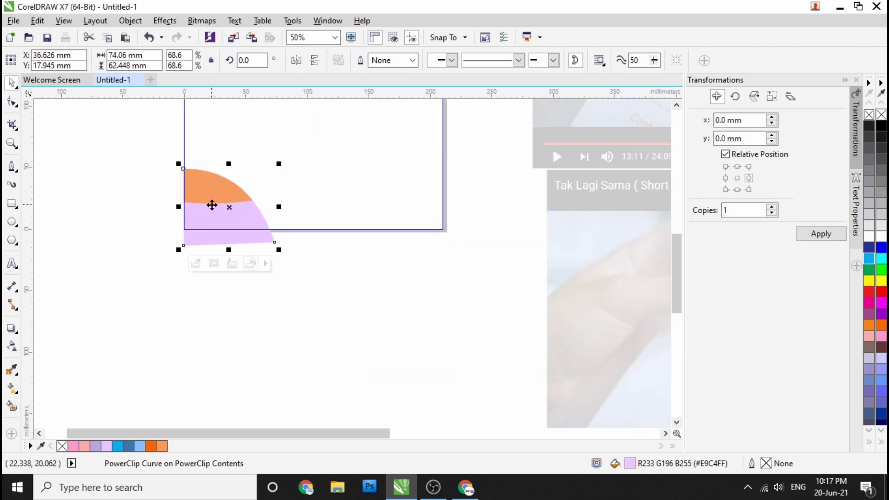
{"action": "scroll", "coordinate": [206, 205], "scroll_direction": "down", "scroll_amount": 2}
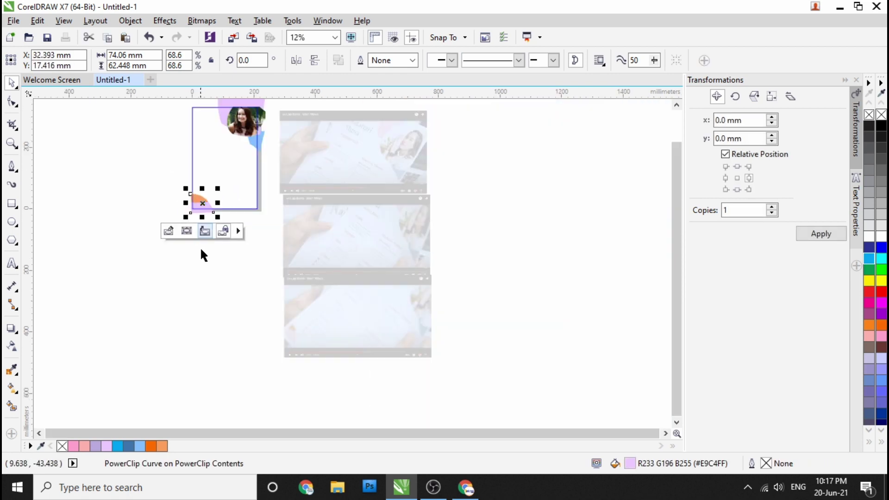
{"action": "left_click", "coordinate": [212, 262]}
{"action": "scroll", "coordinate": [198, 201], "scroll_direction": "up", "scroll_amount": 3}
{"action": "left_click_drag", "start_coordinate": [199, 201], "coordinate": [206, 185]}
{"action": "left_click", "coordinate": [365, 306]}
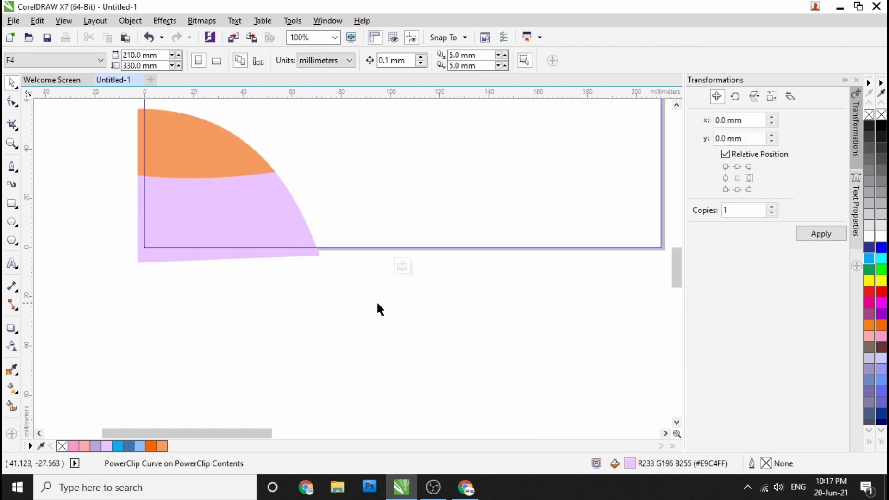
{"action": "left_click", "coordinate": [404, 267]}
{"action": "left_click", "coordinate": [167, 291]}
{"action": "scroll", "coordinate": [139, 283], "scroll_direction": "down", "scroll_amount": 3}
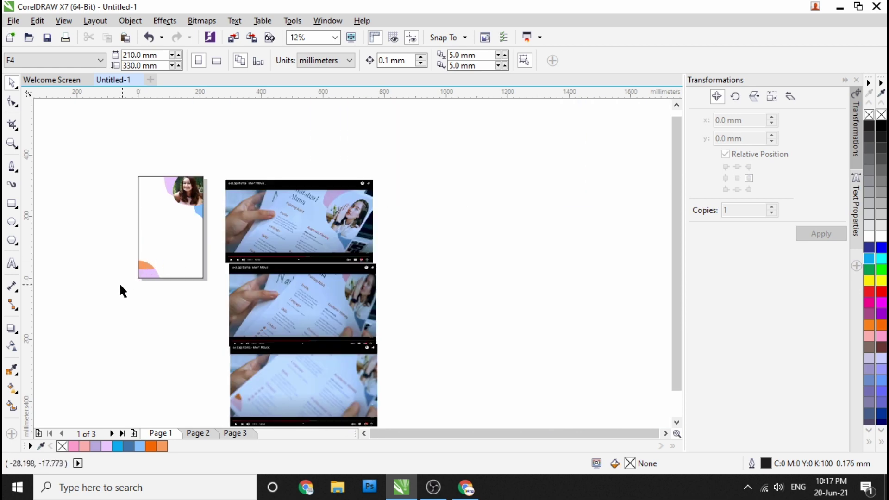
{"action": "scroll", "coordinate": [125, 285], "scroll_direction": "up", "scroll_amount": 2}
Step: Enter PowerClip editing of the page frame, then of the bottom-left corner shape
{"action": "right_click", "coordinate": [271, 245]}
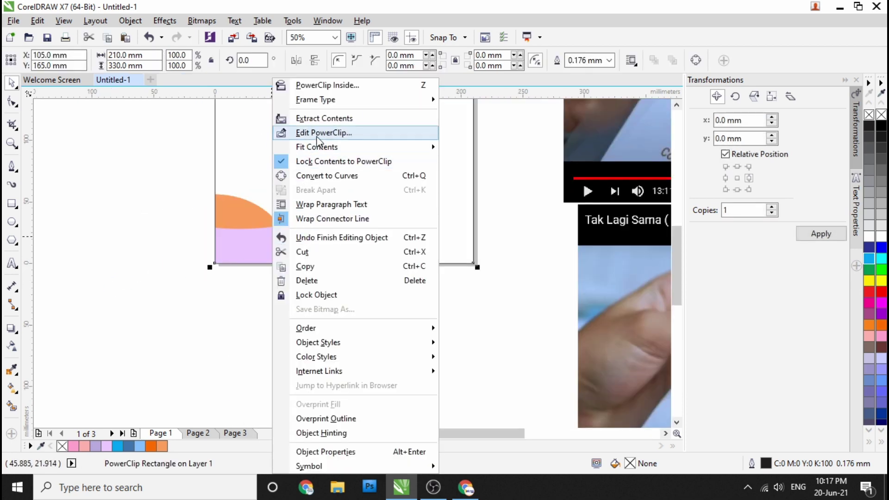
{"action": "left_click", "coordinate": [320, 133]}
{"action": "double_click", "coordinate": [248, 223]}
{"action": "right_click", "coordinate": [243, 222]}
{"action": "left_click", "coordinate": [310, 196]}
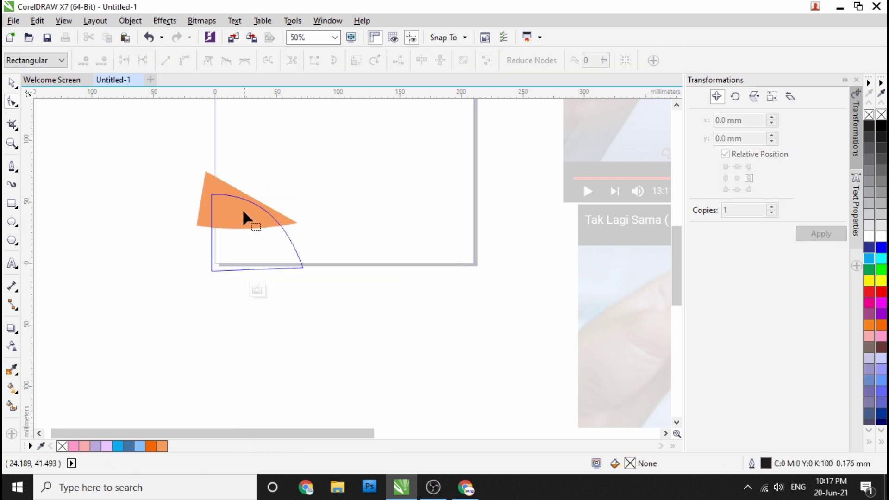
{"action": "left_click", "coordinate": [5, 82]}
Step: Move the orange band up, rotate it about 4.7°, scale it to 64%, and finish editing
{"action": "left_click_drag", "start_coordinate": [226, 218], "coordinate": [223, 202]}
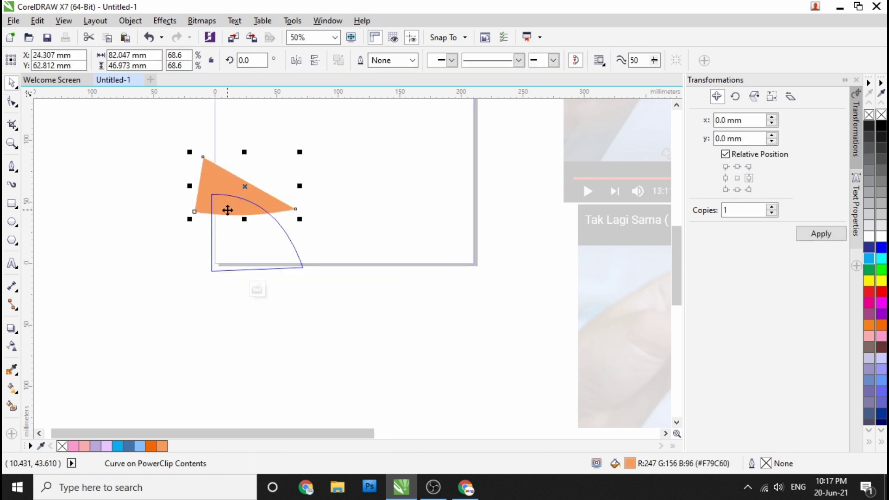
{"action": "left_click", "coordinate": [222, 175]}
{"action": "left_click_drag", "start_coordinate": [302, 151], "coordinate": [291, 156]}
{"action": "left_click", "coordinate": [222, 191]}
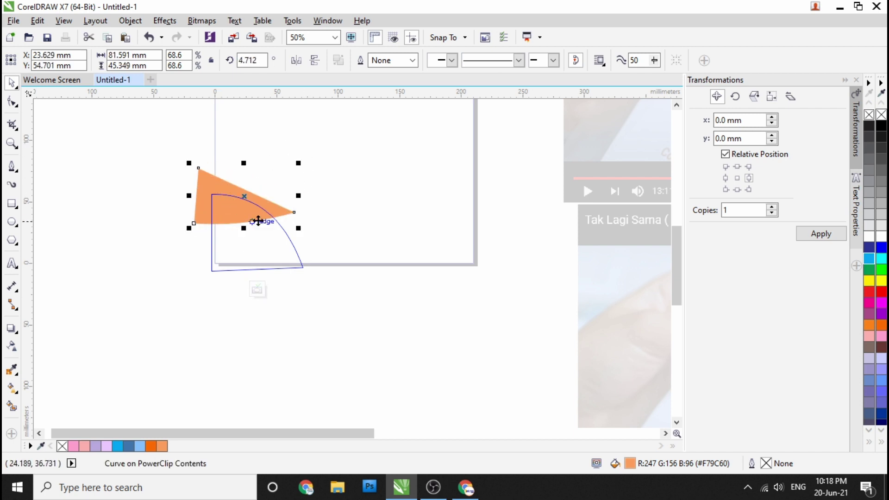
{"action": "left_click_drag", "start_coordinate": [299, 163], "coordinate": [290, 167]}
{"action": "left_click_drag", "start_coordinate": [246, 213], "coordinate": [243, 207]}
{"action": "left_click", "coordinate": [258, 291]}
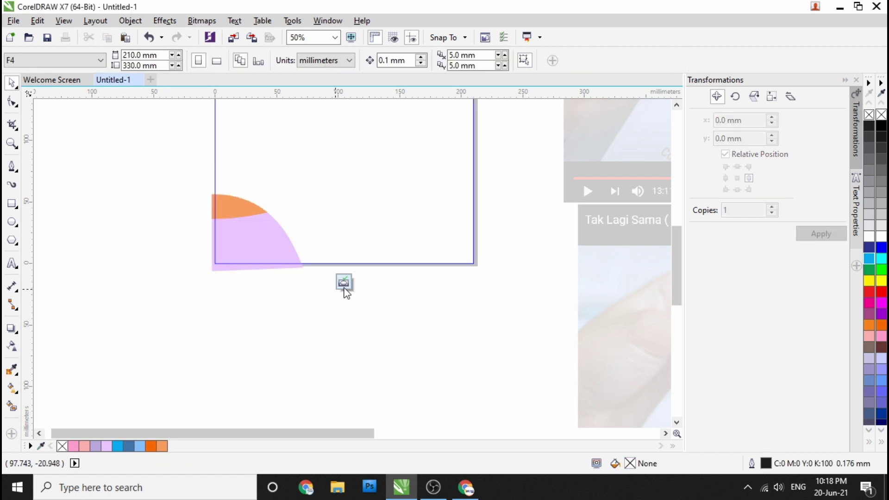
{"action": "scroll", "coordinate": [133, 281], "scroll_direction": "down", "scroll_amount": 4}
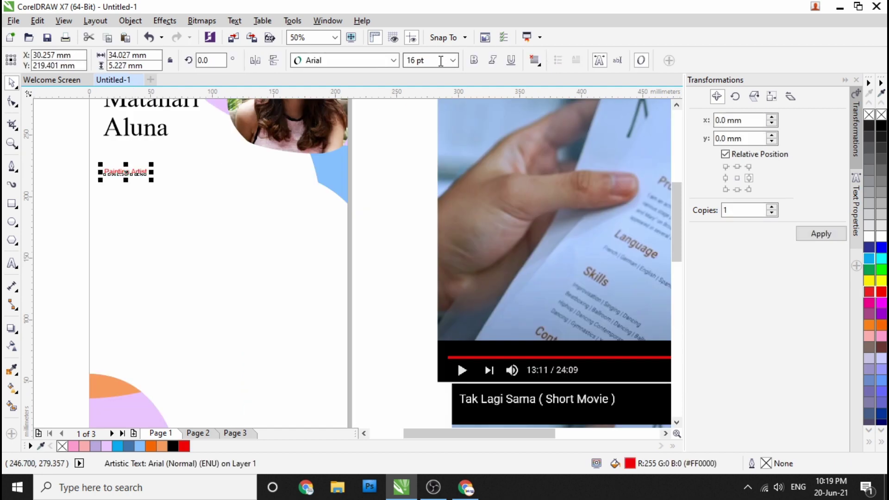
Step: Make Painting Artist bold, move it up and set it to 20 pt
{"action": "left_click", "coordinate": [453, 60]}
{"action": "left_click", "coordinate": [441, 167]}
{"action": "scroll", "coordinate": [119, 173], "scroll_direction": "down", "scroll_amount": 2}
{"action": "left_click", "coordinate": [473, 61]}
{"action": "left_click", "coordinate": [120, 190]}
{"action": "scroll", "coordinate": [168, 167], "scroll_direction": "up", "scroll_amount": 2}
{"action": "scroll", "coordinate": [155, 172], "scroll_direction": "down", "scroll_amount": 2}
{"action": "scroll", "coordinate": [155, 171], "scroll_direction": "up", "scroll_amount": 2}
{"action": "scroll", "coordinate": [157, 170], "scroll_direction": "down", "scroll_amount": 2}
{"action": "scroll", "coordinate": [156, 171], "scroll_direction": "up", "scroll_amount": 2}
{"action": "mouse_move", "coordinate": [158, 165]}
{"action": "left_mouse_down"}
{"action": "mouse_move", "coordinate": [157, 153]}
{"action": "mouse_move", "coordinate": [204, 171]}
{"action": "left_mouse_up"}
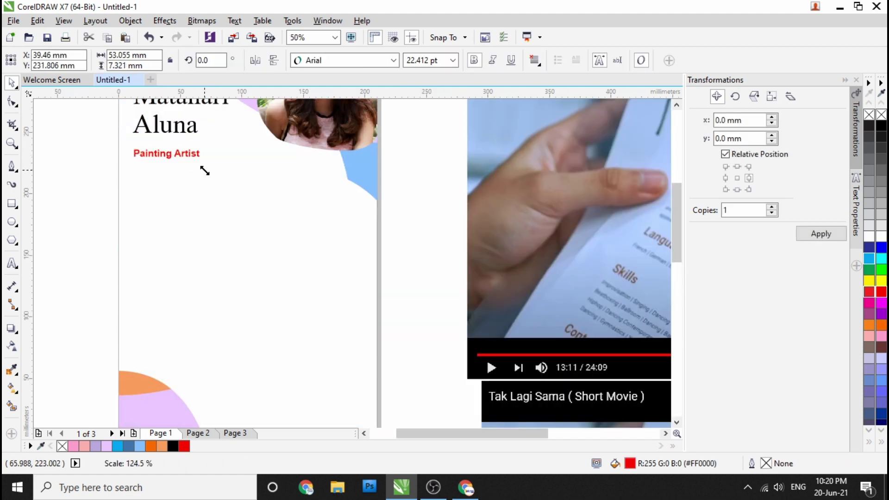
{"action": "left_click", "coordinate": [421, 61]}
{"action": "type", "text": "20"}
{"action": "key", "text": "Return"}
{"action": "left_click", "coordinate": [156, 161]}
Step: Duplicate Painting Artist with Ctrl+D and retype the copy as the Profile heading
{"action": "scroll", "coordinate": [157, 161], "scroll_direction": "down", "scroll_amount": 2}
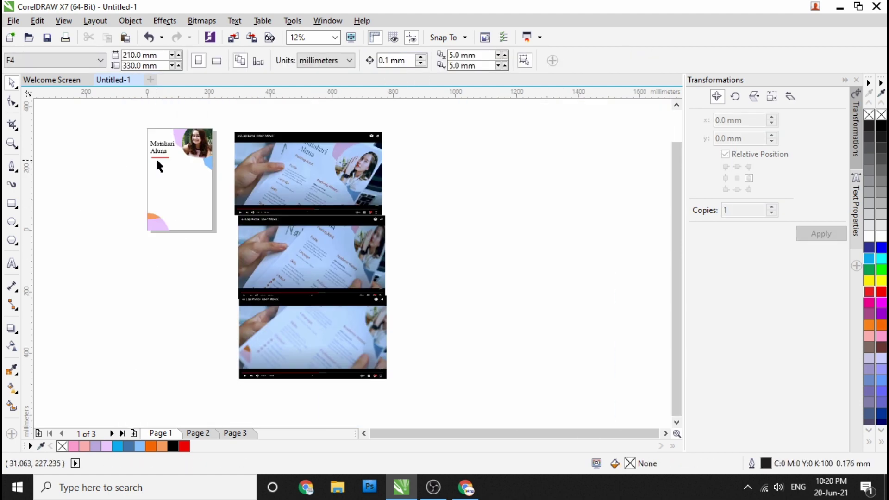
{"action": "scroll", "coordinate": [157, 160], "scroll_direction": "up", "scroll_amount": 2}
{"action": "left_click", "coordinate": [156, 185]}
{"action": "key", "text": "ctrl+d"}
{"action": "scroll", "coordinate": [153, 188], "scroll_direction": "up", "scroll_amount": 1}
{"action": "double_click", "coordinate": [153, 188]}
{"action": "key", "text": "ctrl+a"}
{"action": "type", "text": "P"}
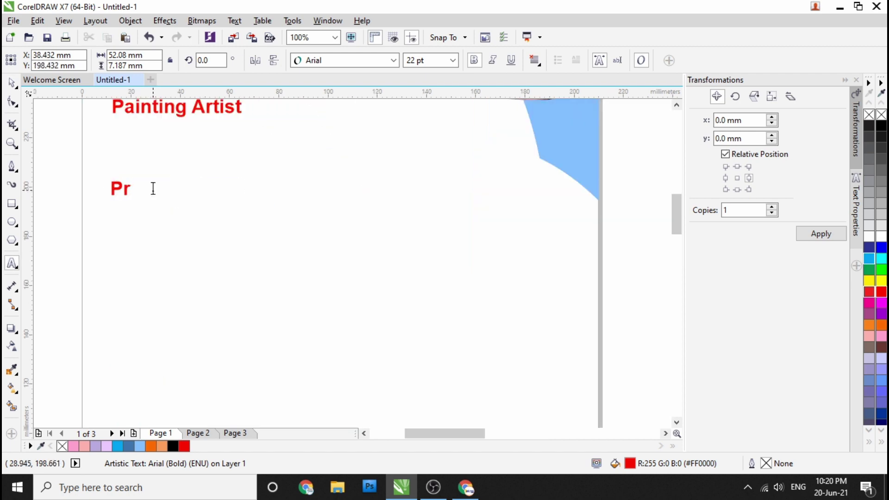
{"action": "key", "text": "ctrl+space"}
Step: Copy Profile further down and retype it as the Language heading
{"action": "scroll", "coordinate": [153, 189], "scroll_direction": "down", "scroll_amount": 2}
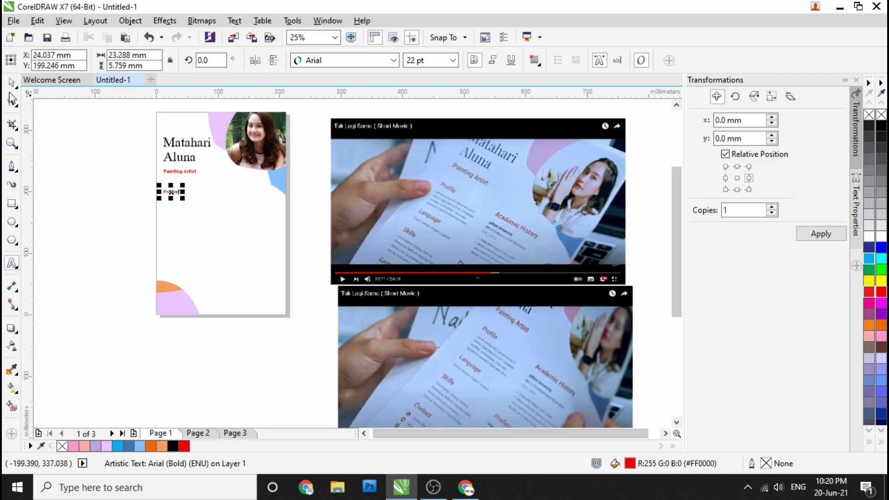
{"action": "scroll", "coordinate": [168, 206], "scroll_direction": "up", "scroll_amount": 2}
{"action": "left_click_drag", "start_coordinate": [187, 151], "coordinate": [194, 217]}
{"action": "left_click", "coordinate": [191, 241]}
{"action": "double_click", "coordinate": [188, 211]}
{"action": "type", "text": "Langua"}
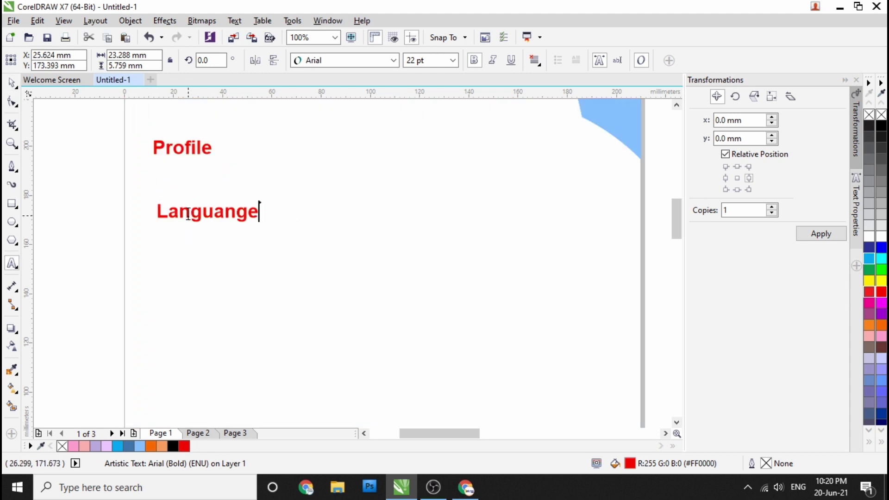
{"action": "type", "text": "nge"}
{"action": "key", "text": "Left"}
{"action": "key", "text": "Left"}
{"action": "key", "text": "BackSpace"}
{"action": "left_click", "coordinate": [12, 82]}
Step: Copy Language further down and retype it as the Skills heading
{"action": "scroll", "coordinate": [140, 207], "scroll_direction": "down", "scroll_amount": 2}
{"action": "left_click", "coordinate": [184, 215]}
{"action": "scroll", "coordinate": [170, 257], "scroll_direction": "up", "scroll_amount": 1}
{"action": "left_click_drag", "start_coordinate": [142, 167], "coordinate": [144, 205]}
{"action": "left_click", "coordinate": [185, 231]}
{"action": "double_click", "coordinate": [151, 203]}
{"action": "type", "text": "Skilsls"}
{"action": "key", "text": "ctrl+space"}
Step: Copy Skills further down and retype it as the Contact heading
{"action": "left_click_drag", "start_coordinate": [138, 205], "coordinate": [134, 246]}
{"action": "left_click", "coordinate": [178, 270]}
{"action": "double_click", "coordinate": [137, 244]}
{"action": "type", "text": "Contacts"}
{"action": "key", "text": "ctrl+space"}
{"action": "scroll", "coordinate": [357, 214], "scroll_direction": "down", "scroll_amount": 2}
{"action": "scroll", "coordinate": [305, 231], "scroll_direction": "up", "scroll_amount": 2}
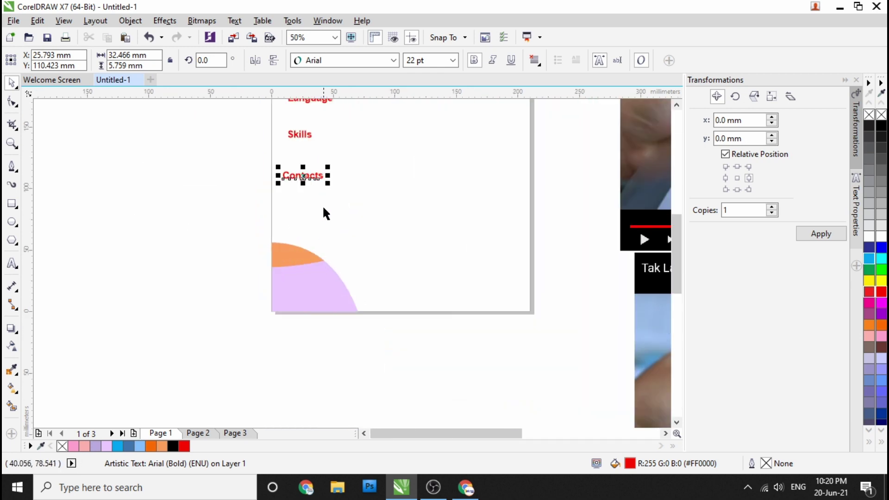
{"action": "scroll", "coordinate": [333, 181], "scroll_direction": "up", "scroll_amount": 2}
{"action": "key", "text": "F8"}
{"action": "key", "text": "BackSpace"}
{"action": "scroll", "coordinate": [284, 209], "scroll_direction": "down", "scroll_amount": 3}
Step: Select the five headings and left-align them with L
{"action": "left_click", "coordinate": [12, 82]}
{"action": "left_click_drag", "start_coordinate": [219, 127], "coordinate": [288, 222]}
{"action": "key", "text": "l"}
{"action": "scroll", "coordinate": [236, 171], "scroll_direction": "up", "scroll_amount": 2}
{"action": "scroll", "coordinate": [192, 212], "scroll_direction": "down", "scroll_amount": 2}
{"action": "left_click", "coordinate": [192, 212]}
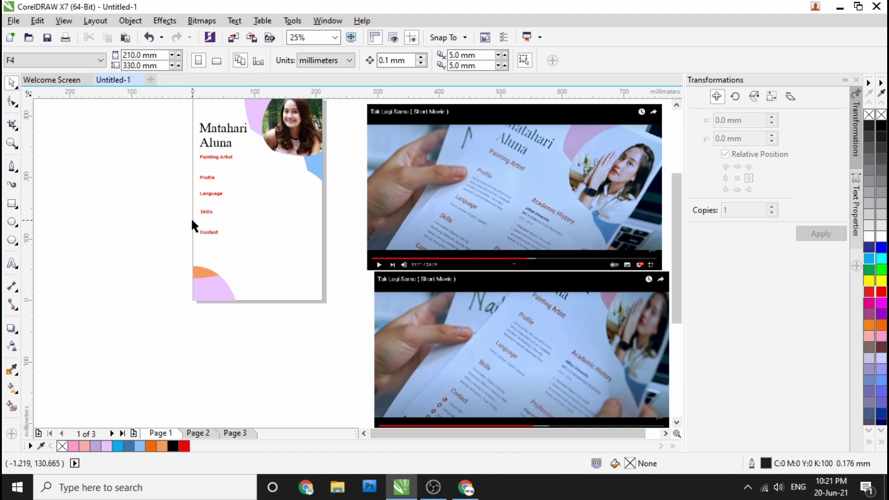
{"action": "scroll", "coordinate": [449, 220], "scroll_direction": "down", "scroll_amount": 1}
{"action": "scroll", "coordinate": [508, 243], "scroll_direction": "up", "scroll_amount": 3}
{"action": "scroll", "coordinate": [385, 224], "scroll_direction": "down", "scroll_amount": 2}
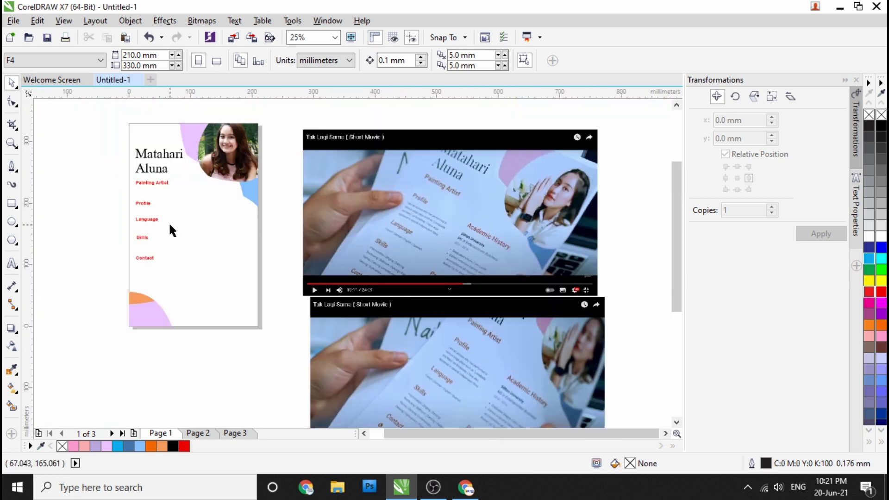
{"action": "scroll", "coordinate": [169, 221], "scroll_direction": "up", "scroll_amount": 1}
Step: Copy Profile into the right column as Academic History, level with the Profile row
{"action": "left_click_drag", "start_coordinate": [124, 184], "coordinate": [269, 186]}
{"action": "left_click", "coordinate": [292, 210]}
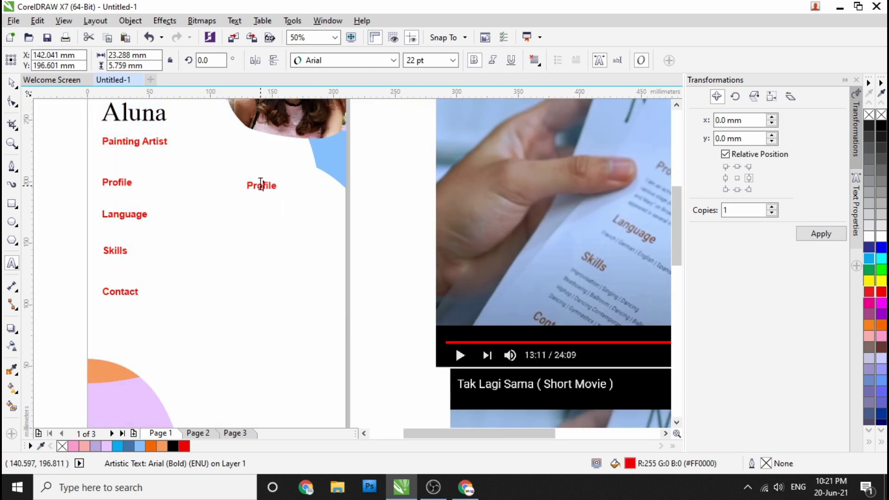
{"action": "type", "text": "Academi"}
{"action": "scroll", "coordinate": [265, 190], "scroll_direction": "down", "scroll_amount": 1}
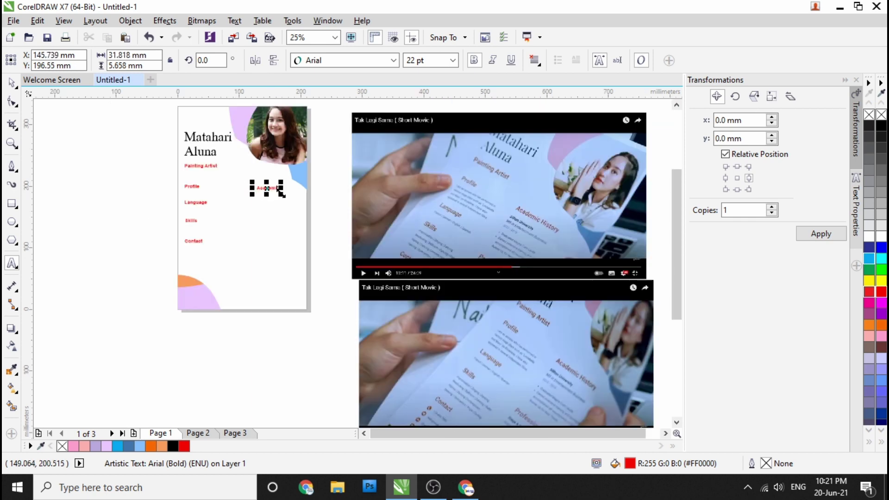
{"action": "key", "text": "ctrl+space"}
{"action": "scroll", "coordinate": [267, 192], "scroll_direction": "up", "scroll_amount": 1}
{"action": "left_click_drag", "start_coordinate": [267, 192], "coordinate": [250, 191]}
Step: Check the Profile and Academic History alignment and nudge the Skills heading slightly up
{"action": "left_click", "coordinate": [119, 186], "text": "shift"}
{"action": "scroll", "coordinate": [113, 238], "scroll_direction": "down", "scroll_amount": 1}
{"action": "left_click", "coordinate": [96, 229]}
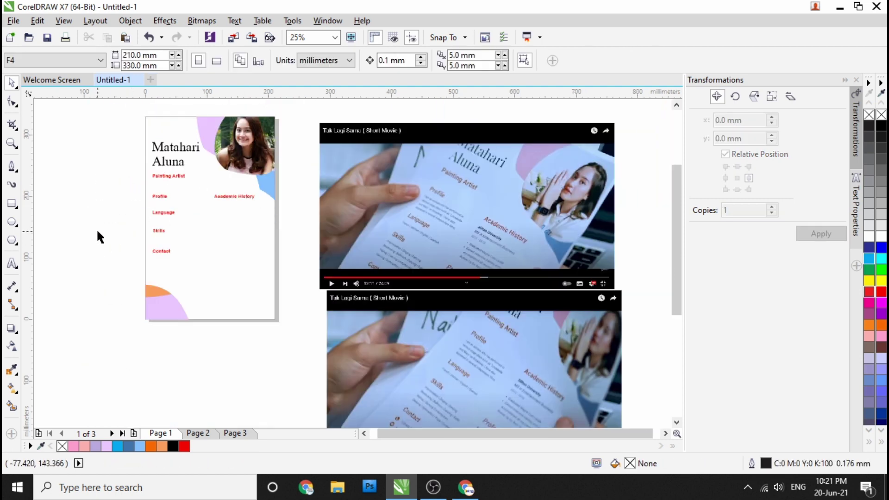
{"action": "scroll", "coordinate": [168, 234], "scroll_direction": "up", "scroll_amount": 2}
{"action": "left_click_drag", "start_coordinate": [155, 227], "coordinate": [152, 222]}
{"action": "scroll", "coordinate": [101, 241], "scroll_direction": "down", "scroll_amount": 2}
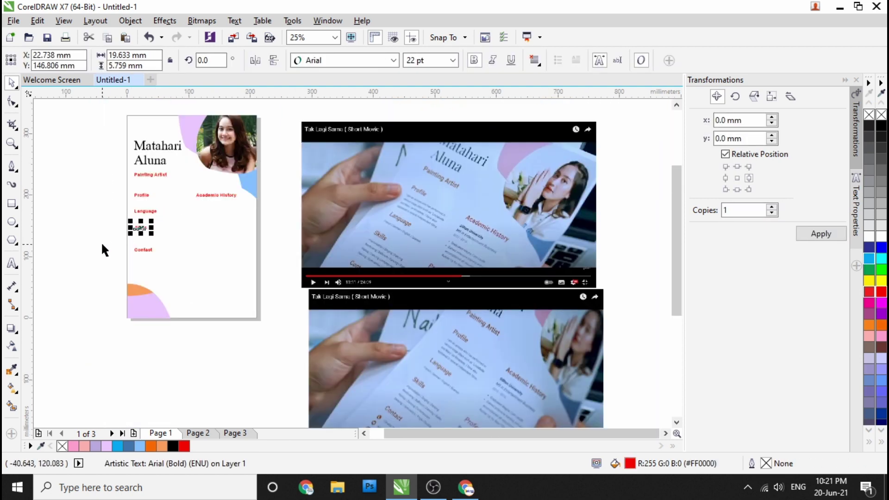
{"action": "left_click", "coordinate": [101, 240]}
{"action": "scroll", "coordinate": [245, 250], "scroll_direction": "down", "scroll_amount": 1}
{"action": "scroll", "coordinate": [336, 327], "scroll_direction": "up", "scroll_amount": 1}
{"action": "scroll", "coordinate": [346, 175], "scroll_direction": "up", "scroll_amount": 1}
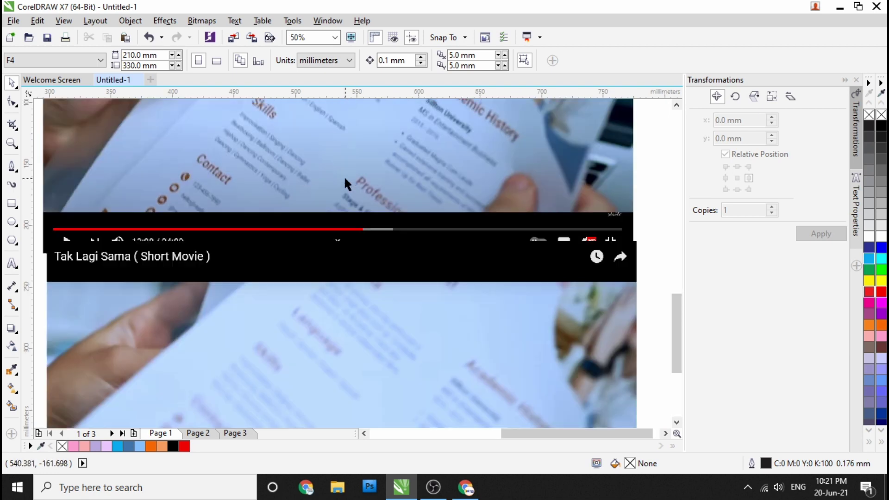
{"action": "scroll", "coordinate": [332, 180], "scroll_direction": "down", "scroll_amount": 3}
{"action": "scroll", "coordinate": [272, 160], "scroll_direction": "up", "scroll_amount": 3}
Step: Copy Academic History down beside Skills and retype it as Professional
{"action": "left_click_drag", "start_coordinate": [268, 150], "coordinate": [269, 220]}
{"action": "right_click", "coordinate": [269, 221]}
{"action": "key", "text": "F8"}
{"action": "key", "text": "ctrl+a"}
{"action": "type", "text": "Pro"}
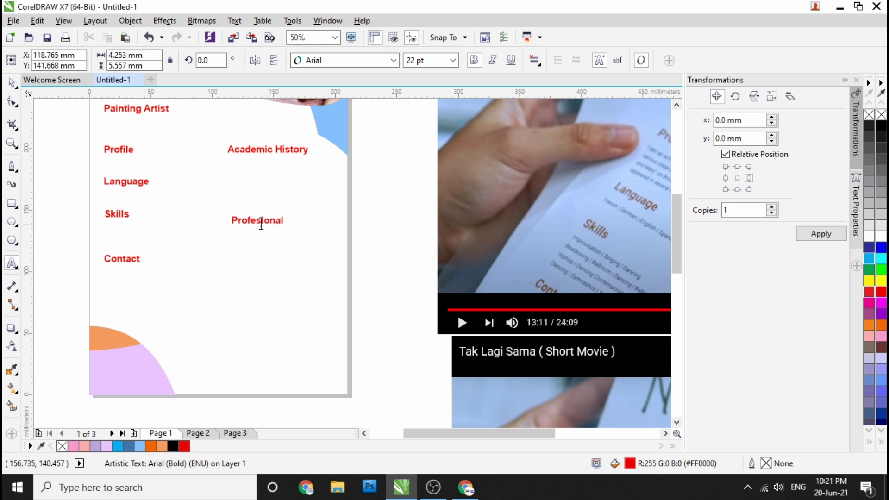
{"action": "key", "text": "F3"}
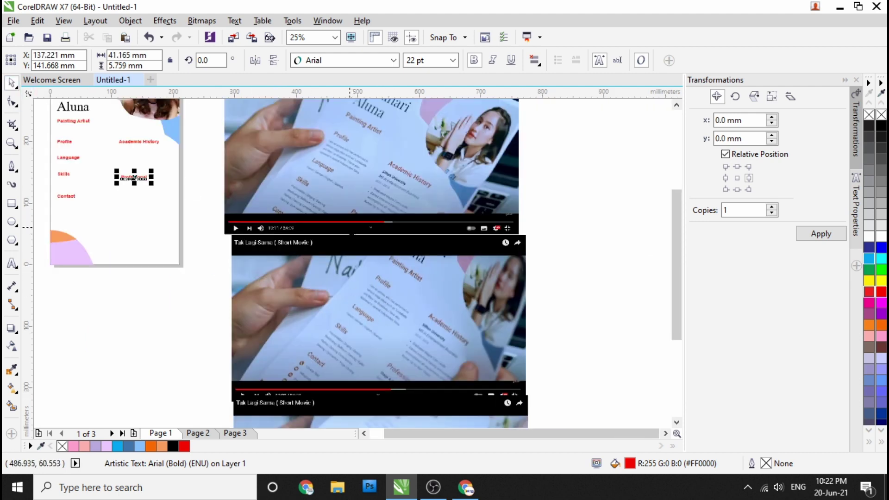
Step: Insert the missing 's' to correct the spelling of Professional
{"action": "scroll", "coordinate": [204, 203], "scroll_direction": "up", "scroll_amount": 3}
{"action": "left_click", "coordinate": [90, 158]}
{"action": "type", "text": "ssional"}
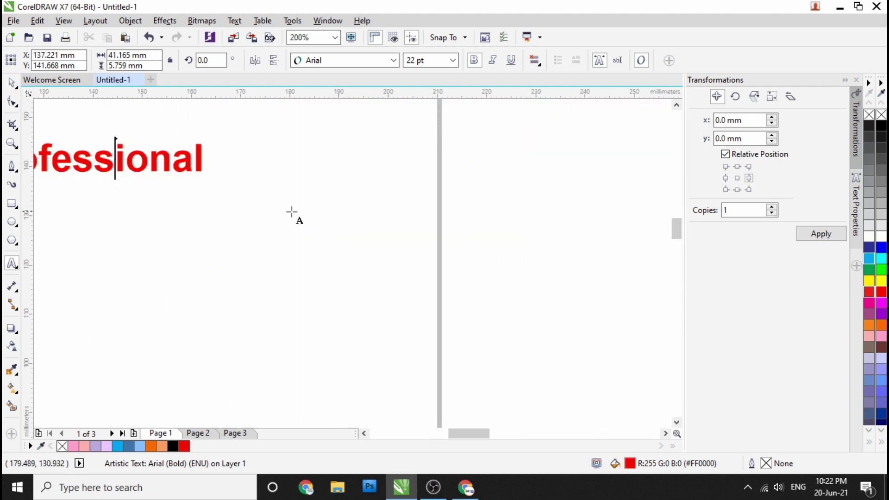
{"action": "scroll", "coordinate": [234, 201], "scroll_direction": "down", "scroll_amount": 2}
{"action": "left_click", "coordinate": [229, 131], "text": "shift"}
{"action": "left_click", "coordinate": [297, 225]}
{"action": "scroll", "coordinate": [272, 229], "scroll_direction": "down", "scroll_amount": 2}
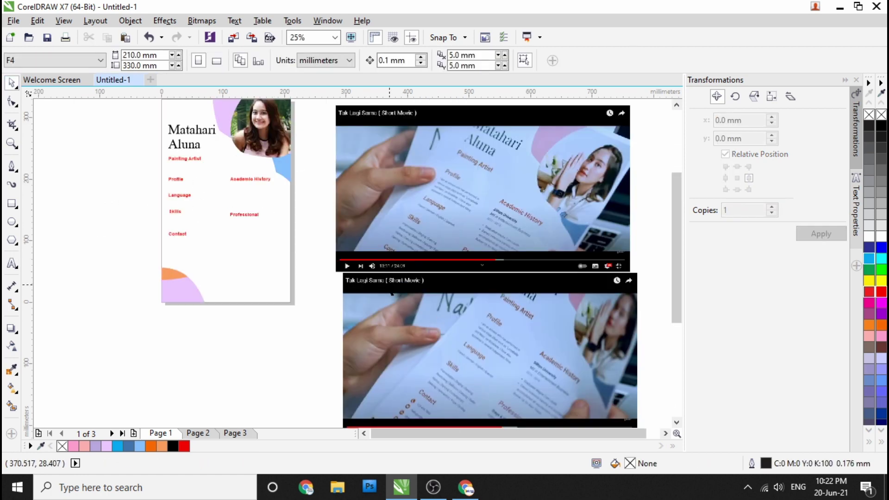
{"action": "scroll", "coordinate": [442, 211], "scroll_direction": "up", "scroll_amount": 4}
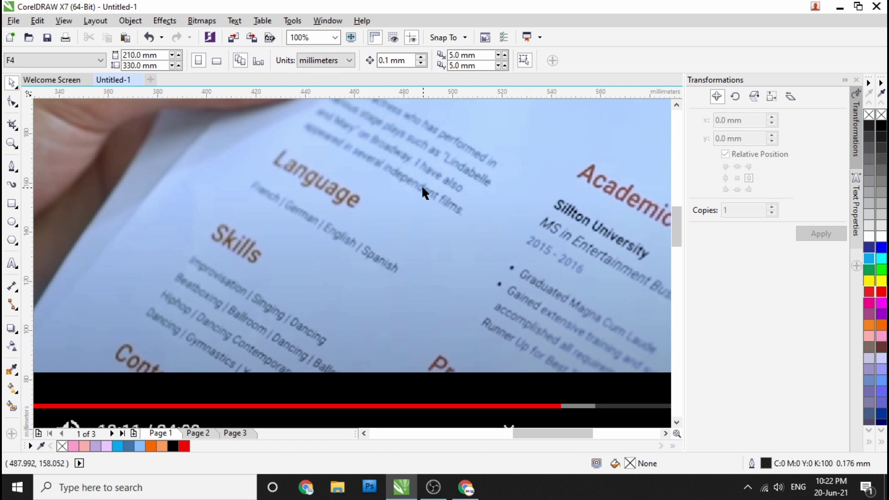
{"action": "scroll", "coordinate": [387, 171], "scroll_direction": "down", "scroll_amount": 4}
{"action": "scroll", "coordinate": [405, 258], "scroll_direction": "up", "scroll_amount": 5}
{"action": "scroll", "coordinate": [457, 277], "scroll_direction": "down", "scroll_amount": 5}
{"action": "scroll", "coordinate": [304, 288], "scroll_direction": "up", "scroll_amount": 2}
{"action": "scroll", "coordinate": [264, 296], "scroll_direction": "down", "scroll_amount": 2}
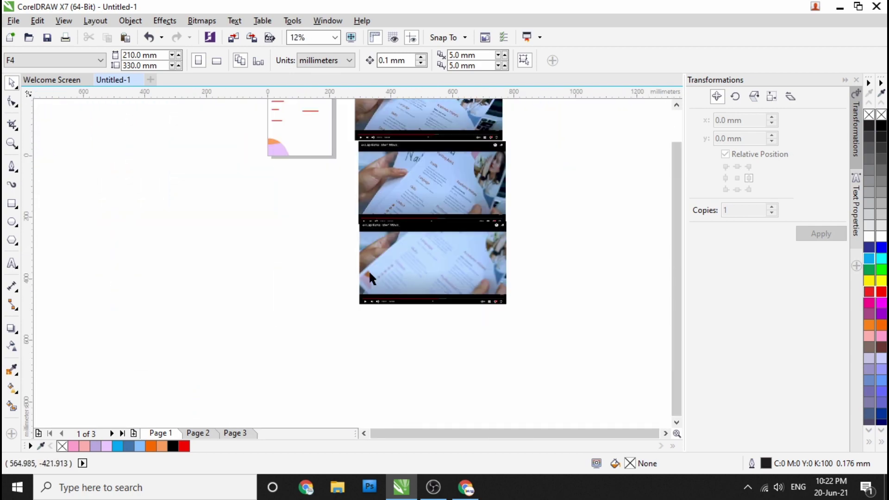
{"action": "scroll", "coordinate": [325, 235], "scroll_direction": "up", "scroll_amount": 3}
{"action": "scroll", "coordinate": [259, 279], "scroll_direction": "down", "scroll_amount": 3}
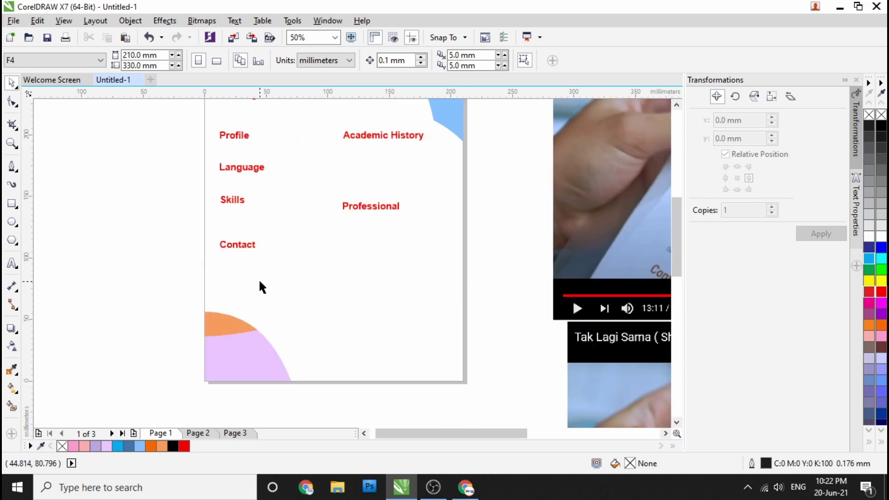
{"action": "scroll", "coordinate": [229, 201], "scroll_direction": "up", "scroll_amount": 3}
{"action": "scroll", "coordinate": [224, 199], "scroll_direction": "down", "scroll_amount": 4}
{"action": "scroll", "coordinate": [224, 199], "scroll_direction": "up", "scroll_amount": 2}
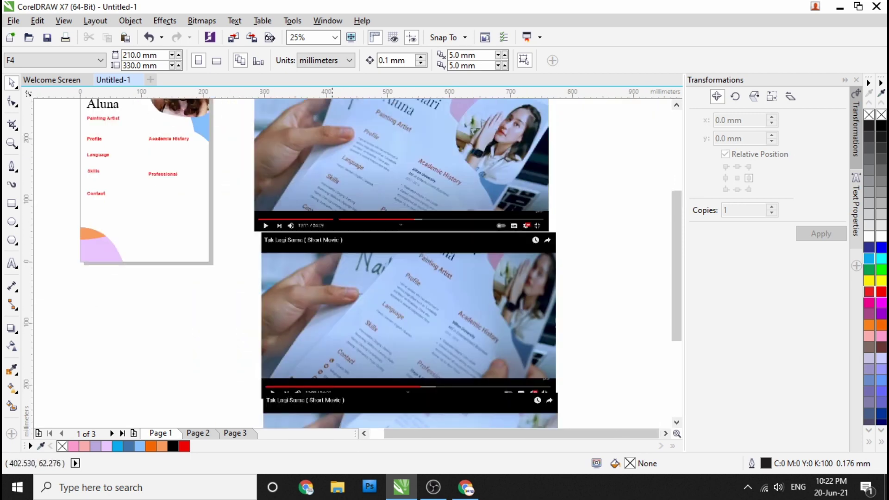
{"action": "scroll", "coordinate": [357, 136], "scroll_direction": "up", "scroll_amount": 3}
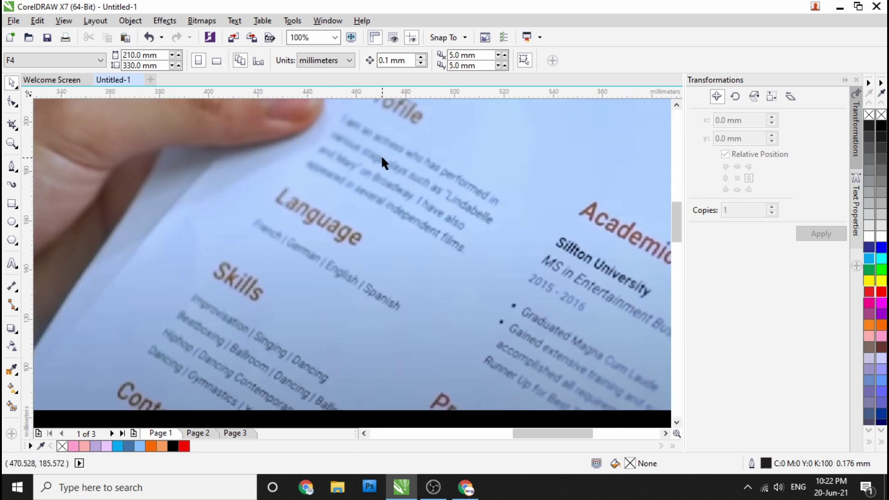
{"action": "scroll", "coordinate": [383, 156], "scroll_direction": "down", "scroll_amount": 3}
{"action": "scroll", "coordinate": [383, 250], "scroll_direction": "up", "scroll_amount": 3}
{"action": "scroll", "coordinate": [417, 222], "scroll_direction": "down", "scroll_amount": 1}
{"action": "left_click", "coordinate": [12, 263]}
Step: Type the description line 'Dissi sesuai keterangan' beneath the Profile heading
{"action": "scroll", "coordinate": [204, 192], "scroll_direction": "down", "scroll_amount": 1}
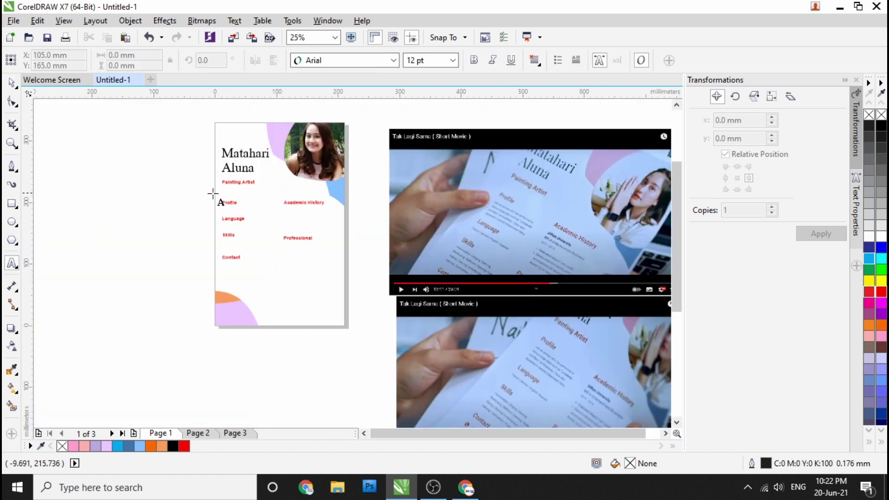
{"action": "scroll", "coordinate": [235, 221], "scroll_direction": "up", "scroll_amount": 2}
{"action": "left_click", "coordinate": [208, 189]}
{"action": "type", "text": "Disi"}
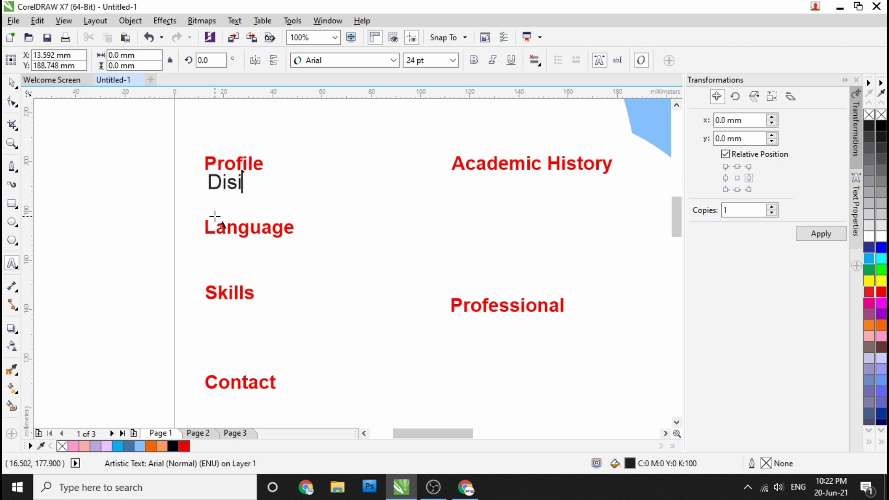
{"action": "type", "text": "si sesuai keterangan profil"}
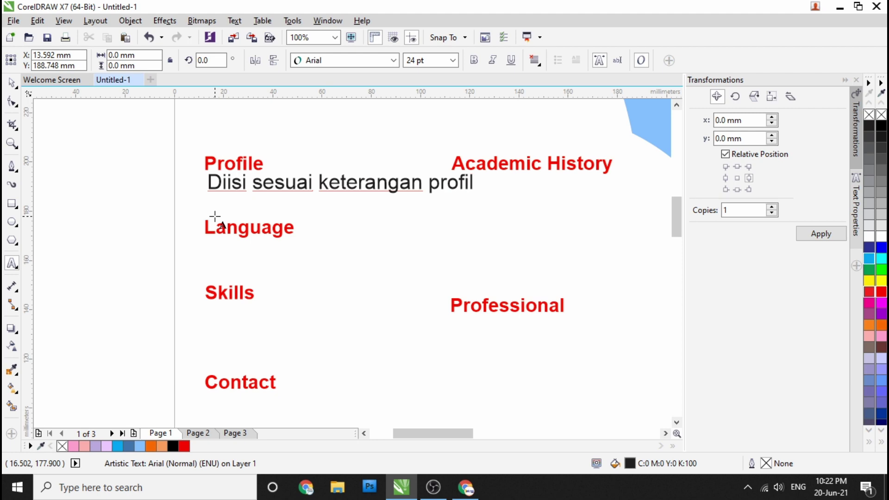
Step: Set the Profile description line's font size to 12 pt
{"action": "left_click", "coordinate": [12, 83]}
{"action": "left_click", "coordinate": [453, 60]}
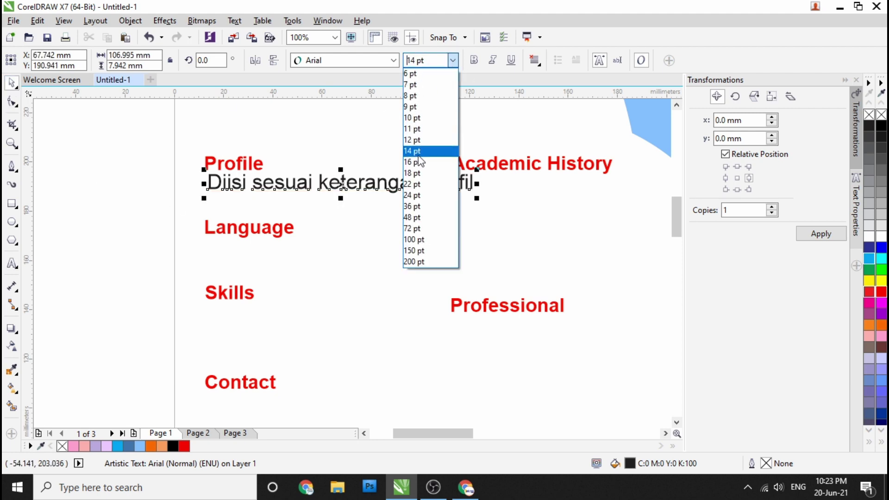
{"action": "left_click", "coordinate": [420, 151]}
{"action": "scroll", "coordinate": [232, 196], "scroll_direction": "up", "scroll_amount": 1}
{"action": "left_click", "coordinate": [393, 60]}
{"action": "left_click", "coordinate": [352, 89]}
{"action": "scroll", "coordinate": [218, 172], "scroll_direction": "up", "scroll_amount": 1}
{"action": "scroll", "coordinate": [218, 172], "scroll_direction": "down", "scroll_amount": 2}
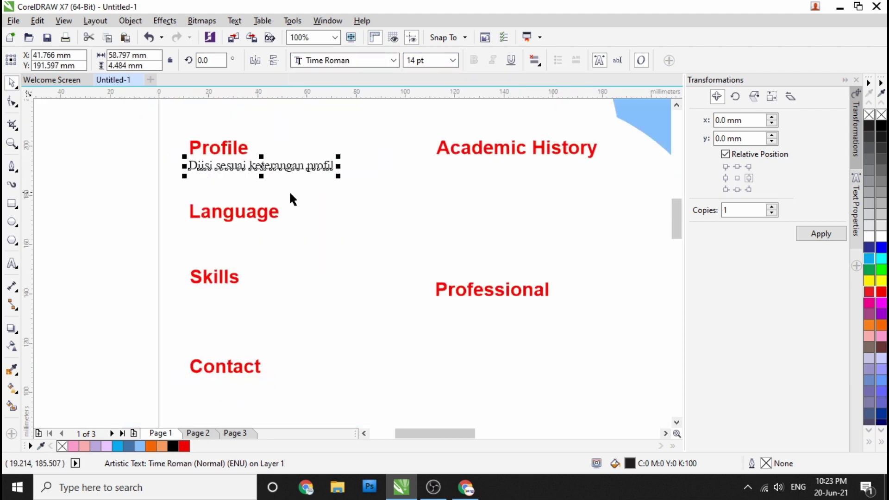
{"action": "scroll", "coordinate": [304, 190], "scroll_direction": "down", "scroll_amount": 2}
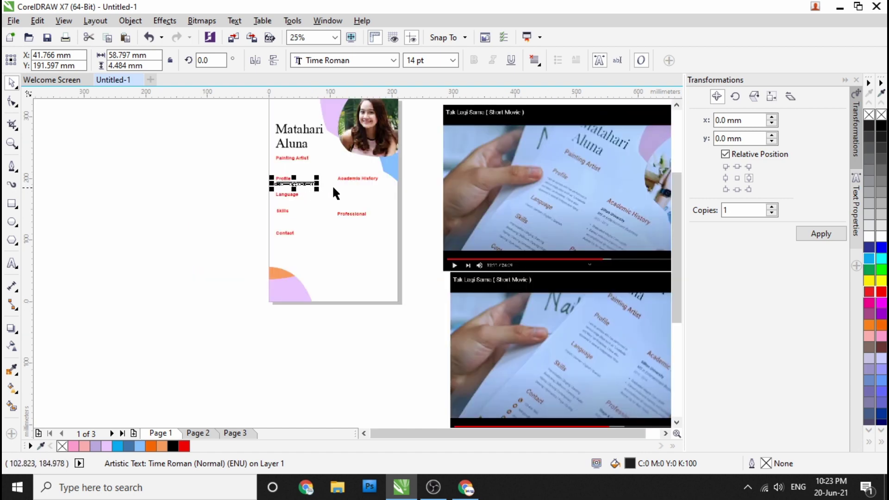
{"action": "left_click", "coordinate": [433, 61]}
{"action": "left_click", "coordinate": [427, 129]}
{"action": "scroll", "coordinate": [288, 183], "scroll_direction": "up", "scroll_amount": 3}
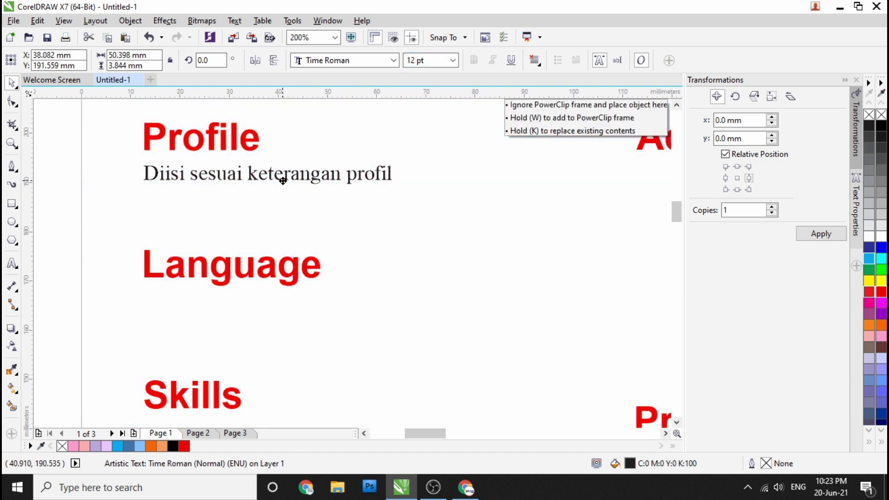
Step: Apply the Calibri font to the Profile description line
{"action": "left_click", "coordinate": [283, 181]}
{"action": "left_click", "coordinate": [360, 63]}
{"action": "type", "text": "Calibri"}
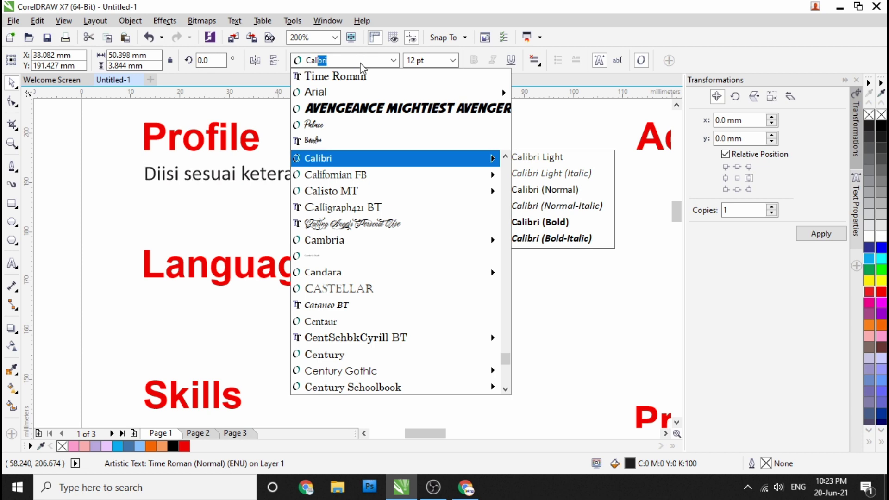
{"action": "key", "text": "Return"}
{"action": "scroll", "coordinate": [220, 184], "scroll_direction": "down", "scroll_amount": 2}
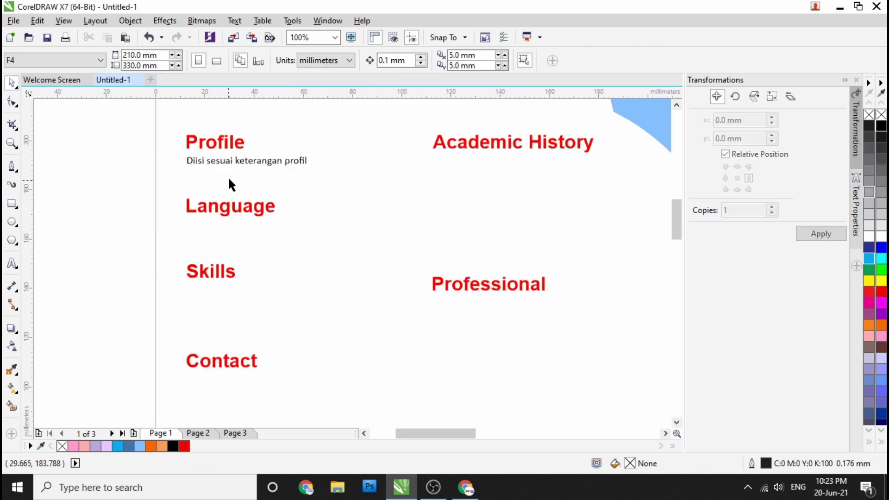
{"action": "scroll", "coordinate": [220, 185], "scroll_direction": "up", "scroll_amount": 2}
Step: Copy the description line under Language and change it to 'English, Spanish, Japan'
{"action": "left_click_drag", "start_coordinate": [220, 156], "coordinate": [220, 288]}
{"action": "left_click", "coordinate": [240, 310]}
{"action": "double_click", "coordinate": [244, 281]}
{"action": "type", "text": "E"}
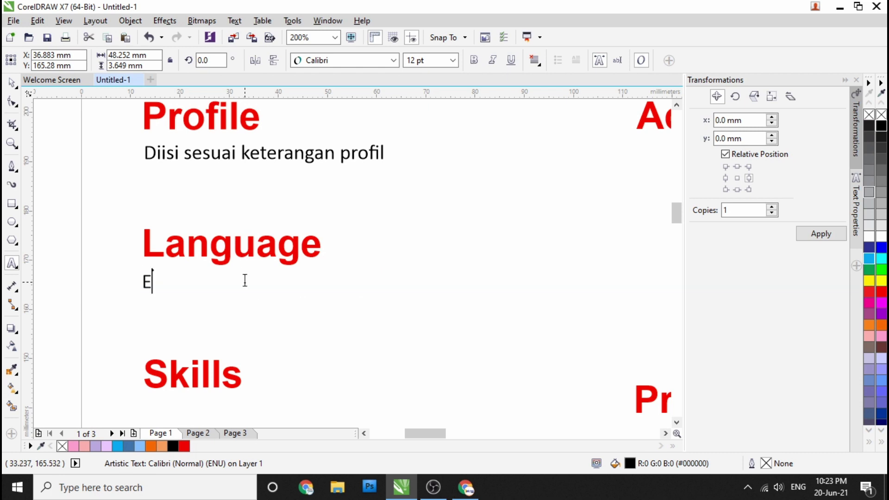
{"action": "type", "text": "nglish, Span"}
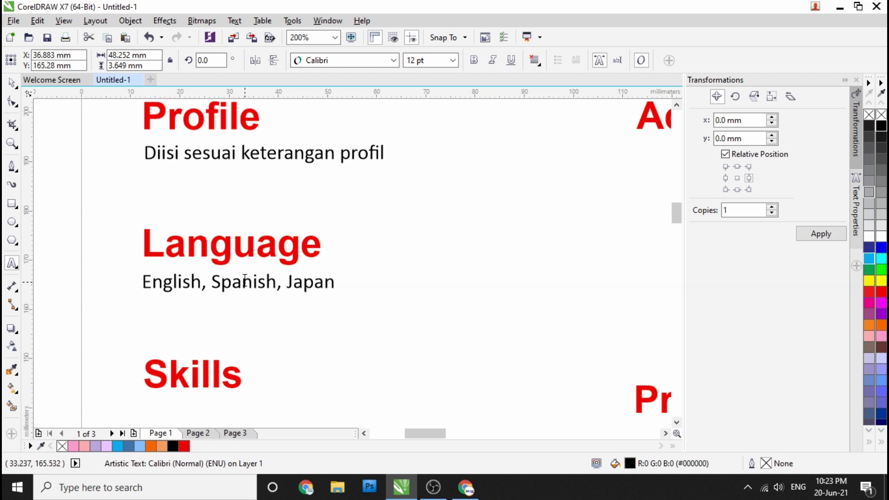
{"action": "type", "text": "ish, Japan"}
{"action": "key", "text": "ctrl+space"}
Step: Copy the description line under Skills and start replacing its text
{"action": "scroll", "coordinate": [262, 257], "scroll_direction": "down", "scroll_amount": 4}
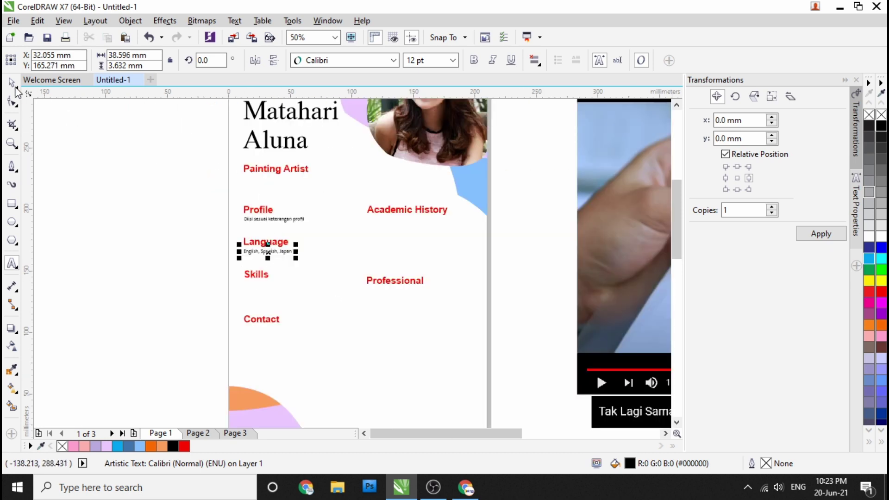
{"action": "scroll", "coordinate": [252, 258], "scroll_direction": "up", "scroll_amount": 4}
{"action": "left_click_drag", "start_coordinate": [251, 207], "coordinate": [250, 320]}
{"action": "left_click", "coordinate": [278, 348]}
{"action": "double_click", "coordinate": [269, 311]}
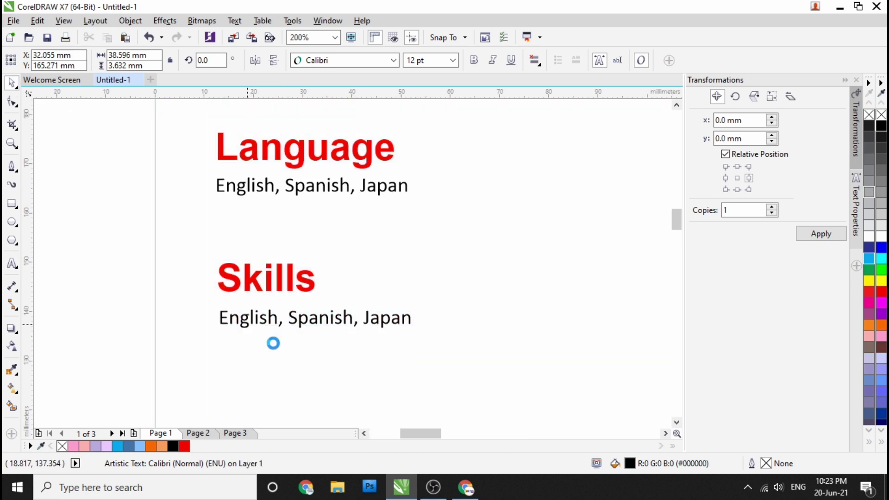
{"action": "key", "text": "ctrl+a"}
{"action": "type", "text": "ma"}
{"action": "key", "text": "BackSpace"}
{"action": "key", "text": "BackSpace"}
{"action": "key", "text": "BackSpace"}
{"action": "key", "text": "BackSpace"}
{"action": "key", "text": "BackSpace"}
{"action": "key", "text": "BackSpace"}
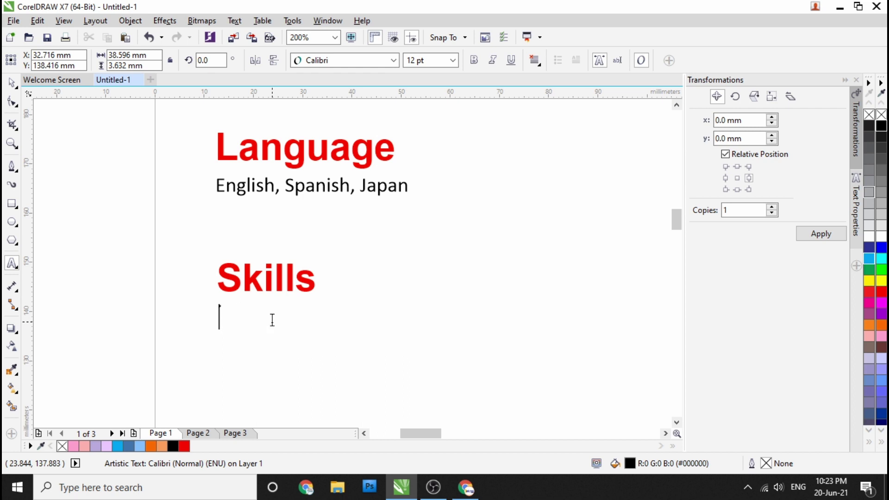
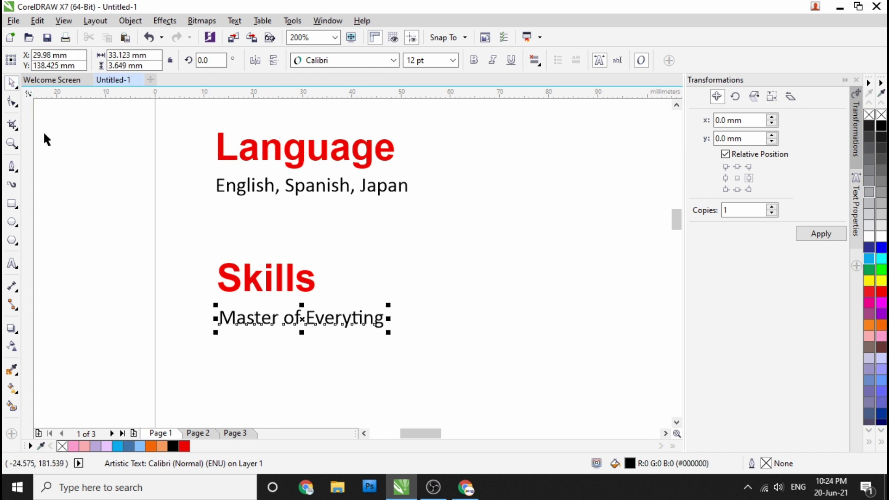
Step: Copy the profile text under Academic History and retype it as 'Sillton University'
{"action": "scroll", "coordinate": [224, 229], "scroll_direction": "down", "scroll_amount": 3}
{"action": "scroll", "coordinate": [228, 249], "scroll_direction": "up", "scroll_amount": 1}
{"action": "scroll", "coordinate": [220, 245], "scroll_direction": "down", "scroll_amount": 1}
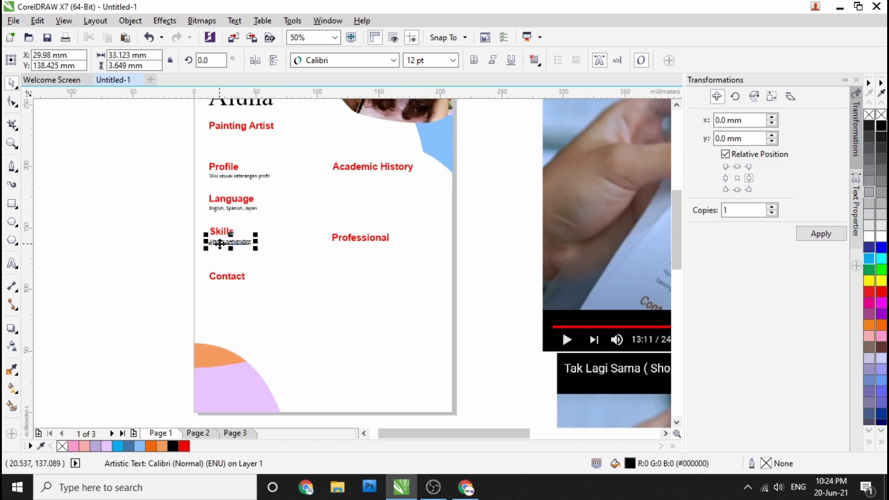
{"action": "scroll", "coordinate": [220, 245], "scroll_direction": "down", "scroll_amount": 1}
{"action": "scroll", "coordinate": [333, 261], "scroll_direction": "up", "scroll_amount": 3}
{"action": "left_click_drag", "start_coordinate": [242, 233], "coordinate": [443, 238]}
{"action": "left_click", "coordinate": [449, 258]}
{"action": "double_click", "coordinate": [436, 237]}
{"action": "key", "text": "ctrl+a"}
{"action": "type", "text": "Un"}
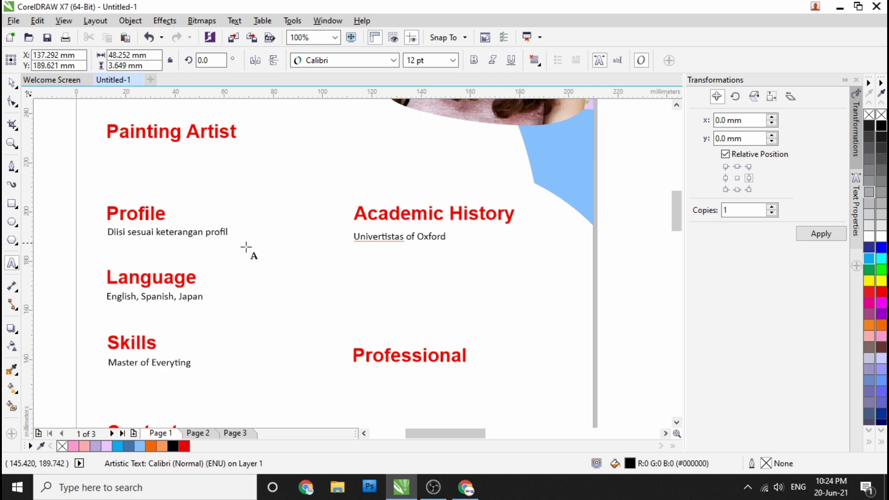
Step: Duplicate the Sillton University line under the Professional heading
{"action": "scroll", "coordinate": [359, 251], "scroll_direction": "up", "scroll_amount": 3}
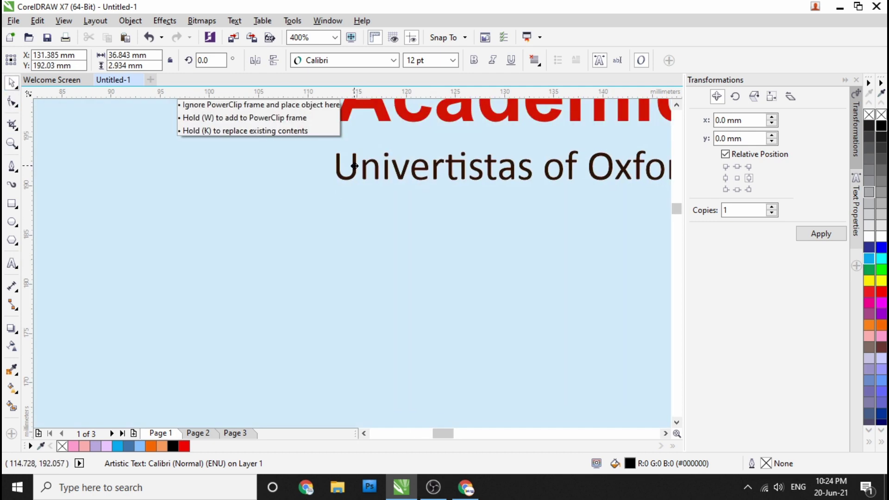
{"action": "scroll", "coordinate": [487, 278], "scroll_direction": "down", "scroll_amount": 4}
{"action": "scroll", "coordinate": [516, 281], "scroll_direction": "up", "scroll_amount": 2}
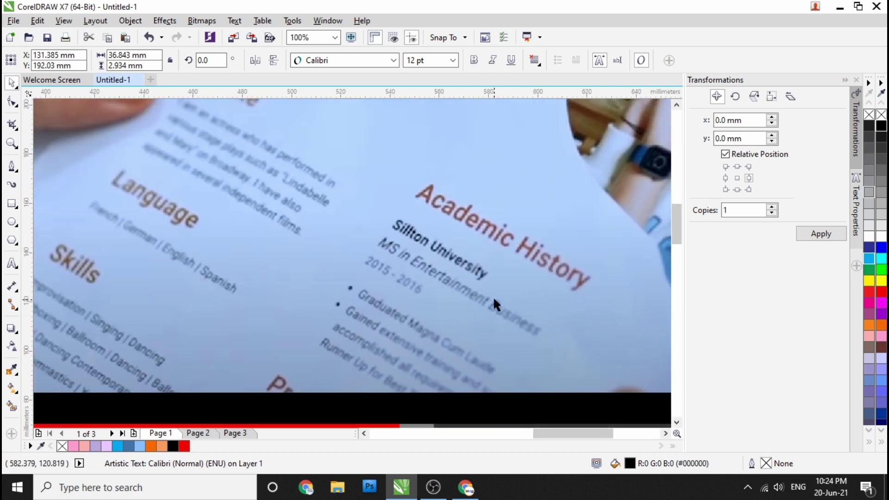
{"action": "scroll", "coordinate": [492, 291], "scroll_direction": "down", "scroll_amount": 4}
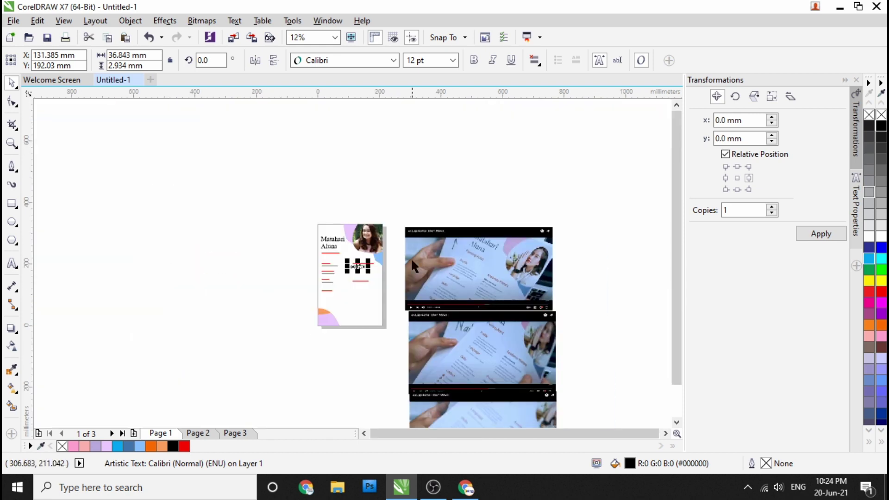
{"action": "scroll", "coordinate": [254, 287], "scroll_direction": "up", "scroll_amount": 5}
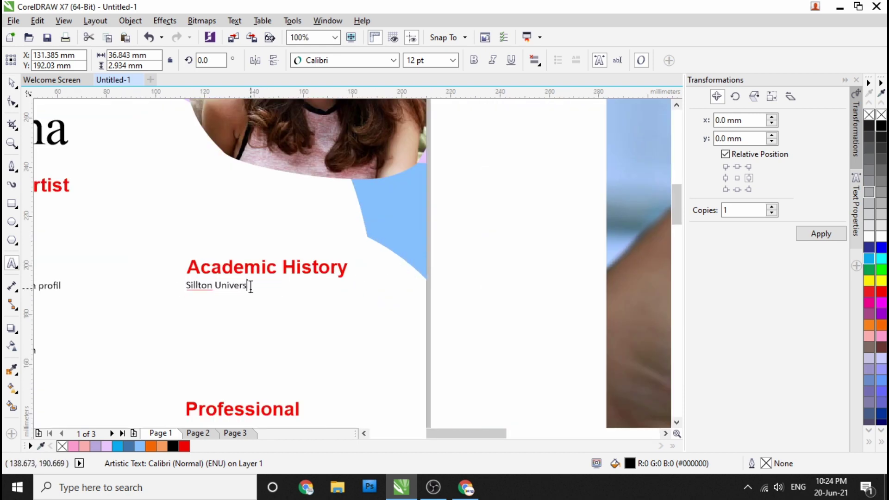
{"action": "scroll", "coordinate": [326, 257], "scroll_direction": "down", "scroll_amount": 4}
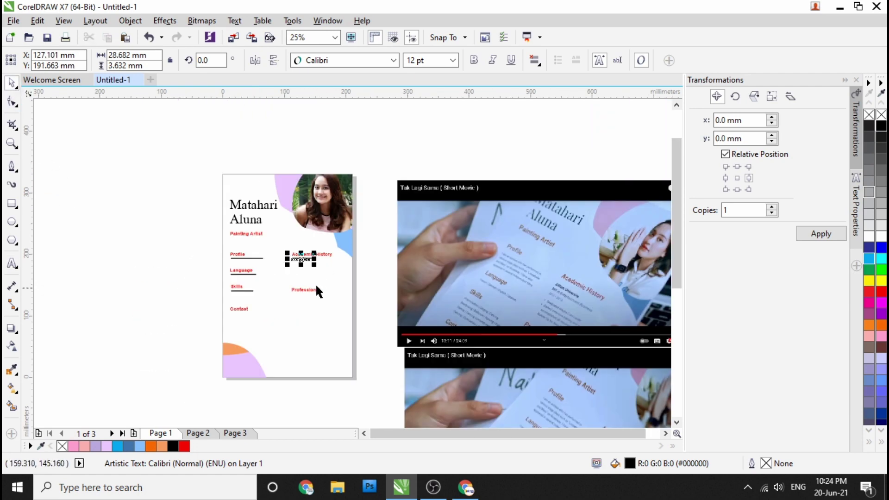
{"action": "scroll", "coordinate": [383, 341], "scroll_direction": "up", "scroll_amount": 3}
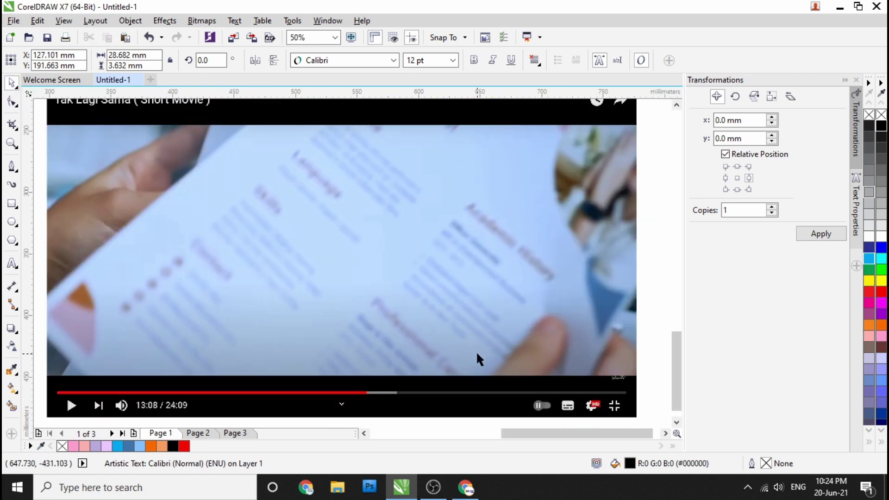
{"action": "scroll", "coordinate": [477, 355], "scroll_direction": "down", "scroll_amount": 3}
{"action": "scroll", "coordinate": [323, 220], "scroll_direction": "up", "scroll_amount": 3}
{"action": "left_click_drag", "start_coordinate": [320, 247], "coordinate": [315, 189]}
{"action": "scroll", "coordinate": [316, 272], "scroll_direction": "up", "scroll_amount": 2}
{"action": "scroll", "coordinate": [313, 258], "scroll_direction": "down", "scroll_amount": 2}
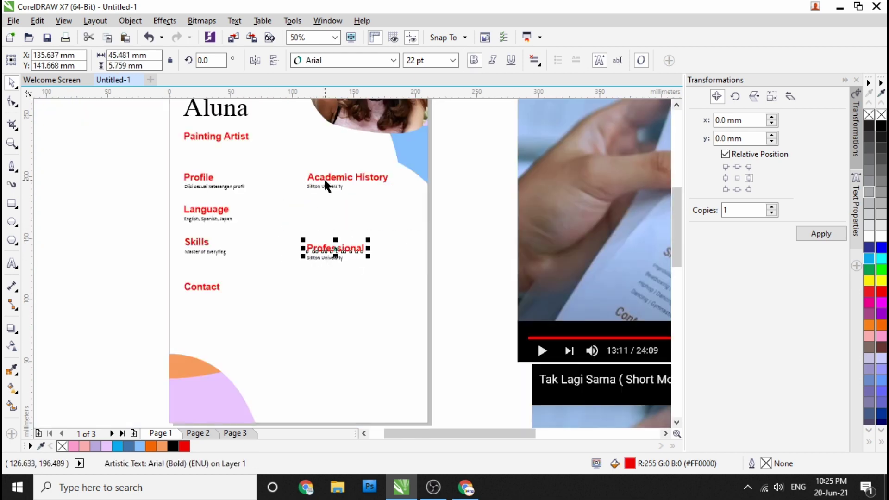
{"action": "left_click", "coordinate": [260, 268]}
{"action": "scroll", "coordinate": [209, 260], "scroll_direction": "up", "scroll_amount": 1}
{"action": "scroll", "coordinate": [214, 252], "scroll_direction": "down", "scroll_amount": 3}
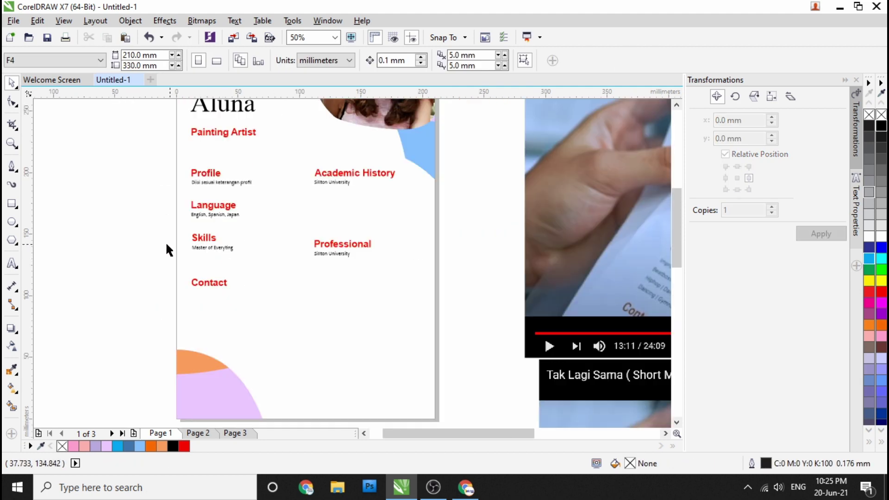
{"action": "scroll", "coordinate": [133, 240], "scroll_direction": "up", "scroll_amount": 2}
{"action": "scroll", "coordinate": [137, 240], "scroll_direction": "down", "scroll_amount": 2}
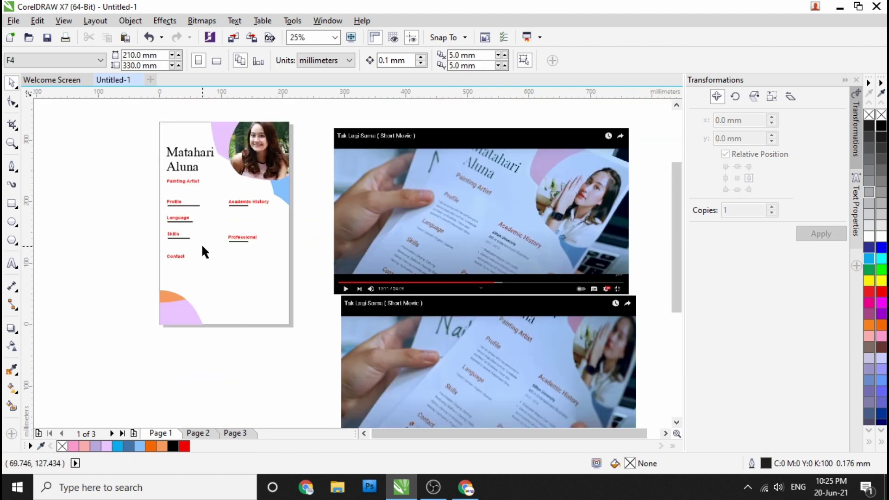
{"action": "scroll", "coordinate": [190, 243], "scroll_direction": "up", "scroll_amount": 1}
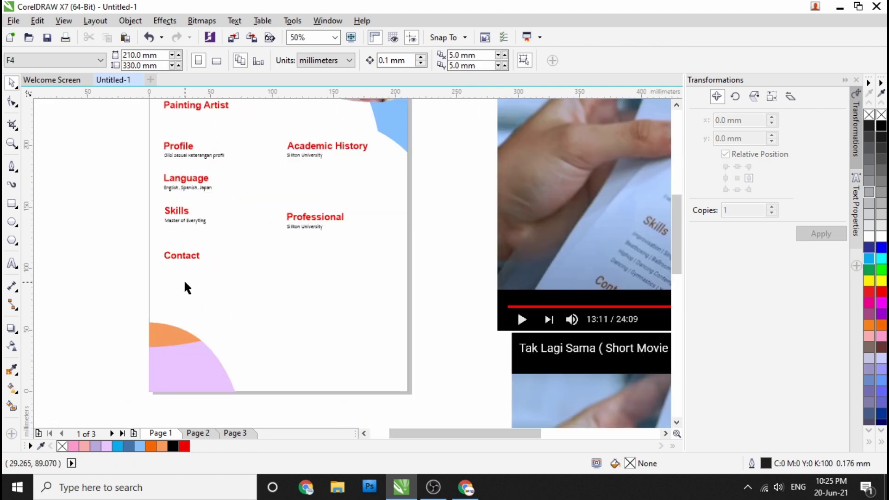
{"action": "scroll", "coordinate": [184, 279], "scroll_direction": "down", "scroll_amount": 1}
Step: In Chrome, close the photo tab and search Google Images for 'icon telepon'
{"action": "key", "text": "alt+Tab"}
{"action": "left_click", "coordinate": [464, 11]}
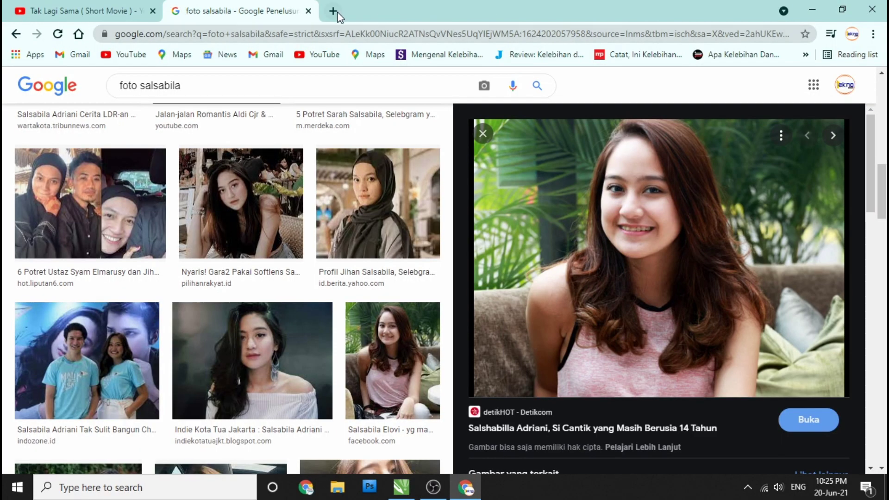
{"action": "left_click", "coordinate": [336, 11]}
{"action": "type", "text": "phone"}
{"action": "key", "text": "Return"}
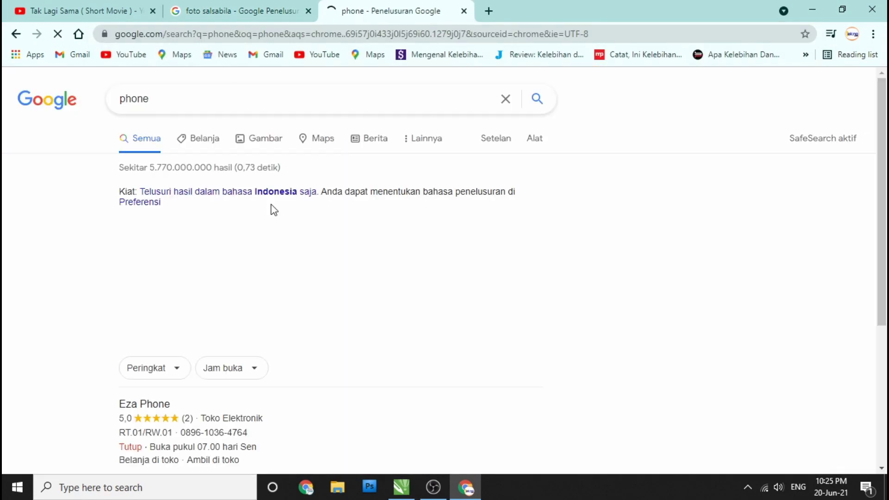
{"action": "left_click", "coordinate": [251, 140]}
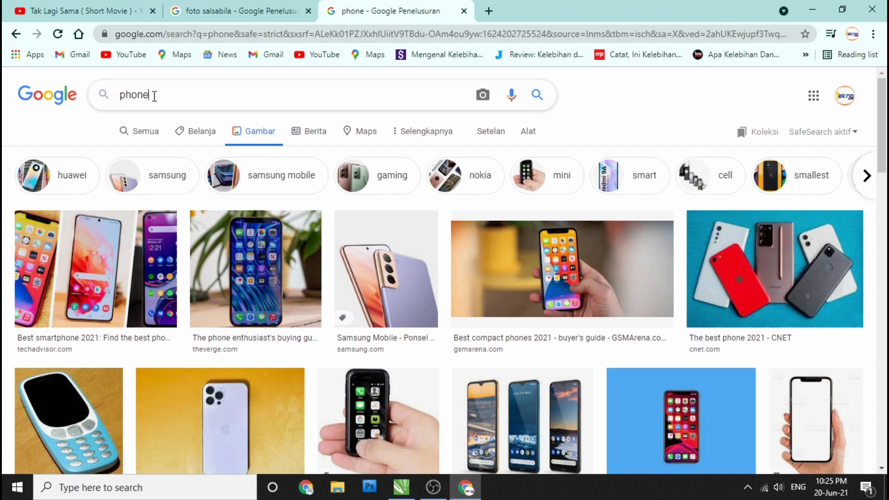
{"action": "type", "text": "icon telepo"}
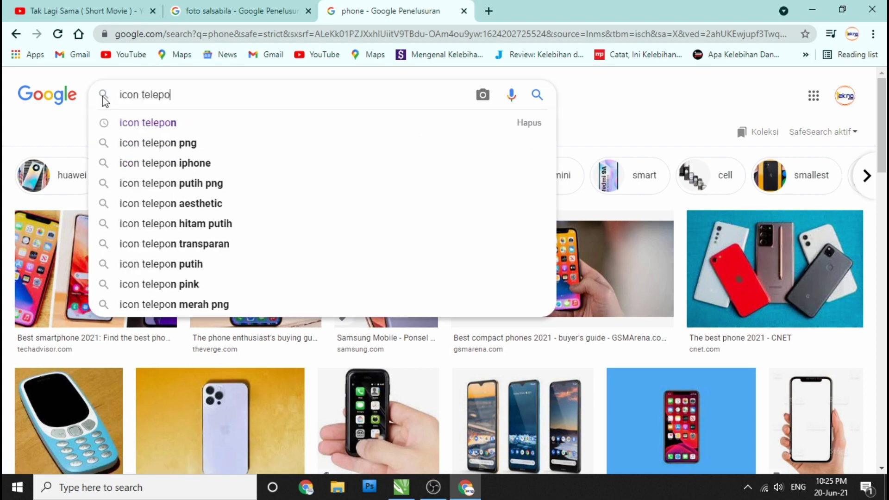
{"action": "left_click", "coordinate": [150, 126]}
Step: Save the blue phone icon at full size and show it in its folder
{"action": "scroll", "coordinate": [322, 303], "scroll_direction": "down", "scroll_amount": 2}
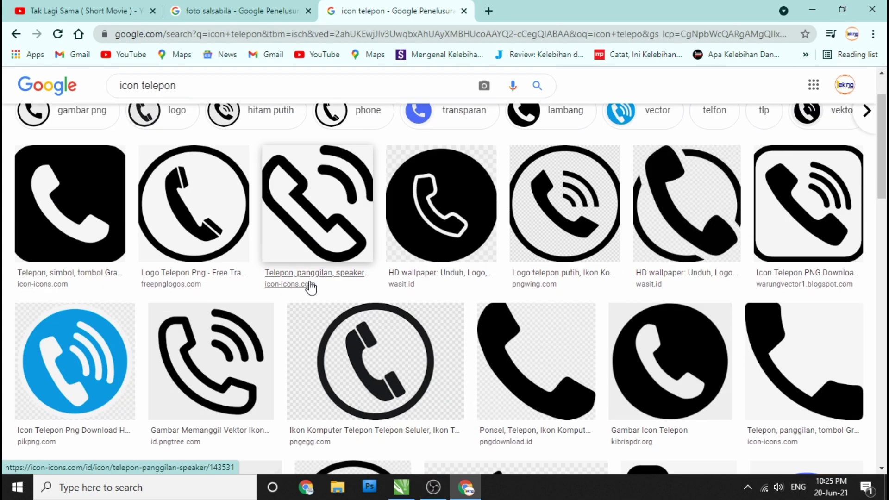
{"action": "left_click", "coordinate": [77, 361]}
{"action": "right_click", "coordinate": [631, 222]}
{"action": "left_click", "coordinate": [708, 326]}
{"action": "left_click", "coordinate": [541, 13]}
{"action": "right_click", "coordinate": [433, 206]}
{"action": "left_click", "coordinate": [458, 232]}
{"action": "left_click", "coordinate": [321, 294]}
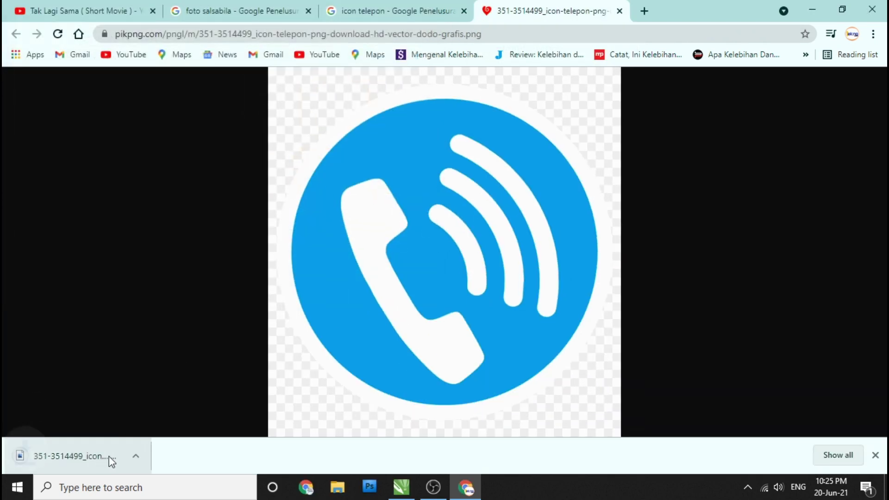
{"action": "left_click", "coordinate": [139, 456]}
{"action": "left_click", "coordinate": [175, 411]}
Step: Bring the phone PNG into CorelDRAW and trace it as Line art
{"action": "left_click_drag", "start_coordinate": [179, 188], "coordinate": [166, 264]}
{"action": "right_click", "coordinate": [167, 264]}
{"action": "mouse_move", "coordinate": [246, 174]}
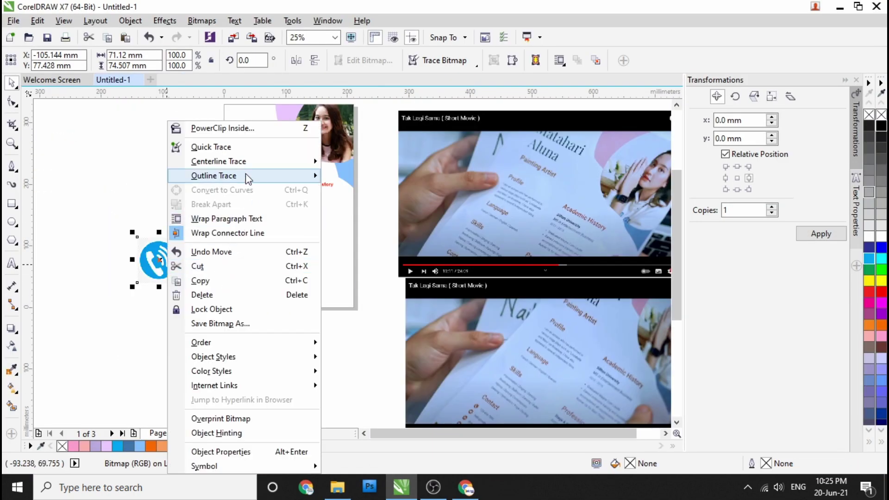
{"action": "left_click", "coordinate": [348, 175]}
{"action": "left_click", "coordinate": [683, 459]}
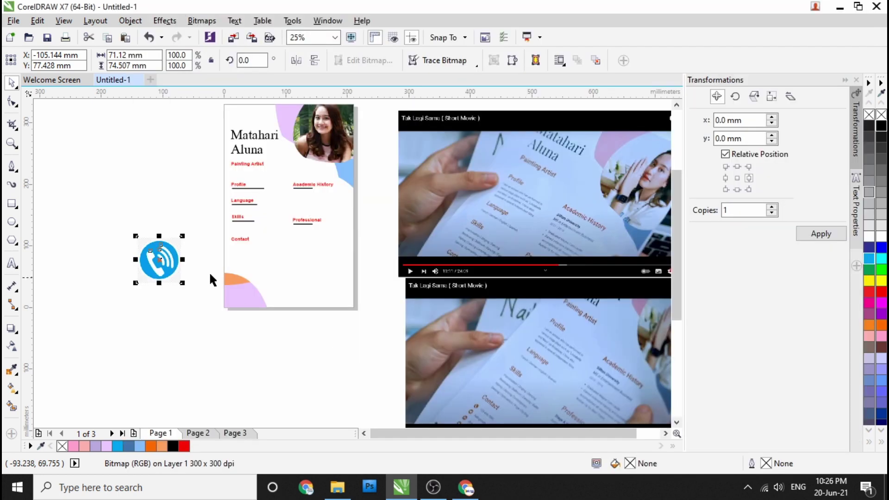
Step: Move the traced phone icon below Contact and shrink it to about 9.5 mm
{"action": "scroll", "coordinate": [219, 287], "scroll_direction": "up", "scroll_amount": 1}
{"action": "left_click_drag", "start_coordinate": [250, 285], "coordinate": [248, 218]}
{"action": "scroll", "coordinate": [252, 224], "scroll_direction": "up", "scroll_amount": 3}
{"action": "left_click_drag", "start_coordinate": [312, 318], "coordinate": [271, 280]}
{"action": "scroll", "coordinate": [241, 250], "scroll_direction": "down", "scroll_amount": 4}
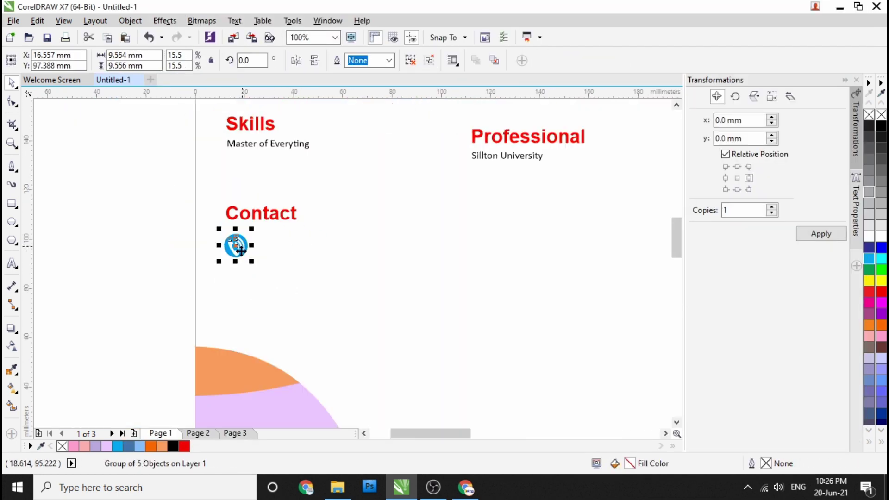
{"action": "scroll", "coordinate": [373, 302], "scroll_direction": "up", "scroll_amount": 1}
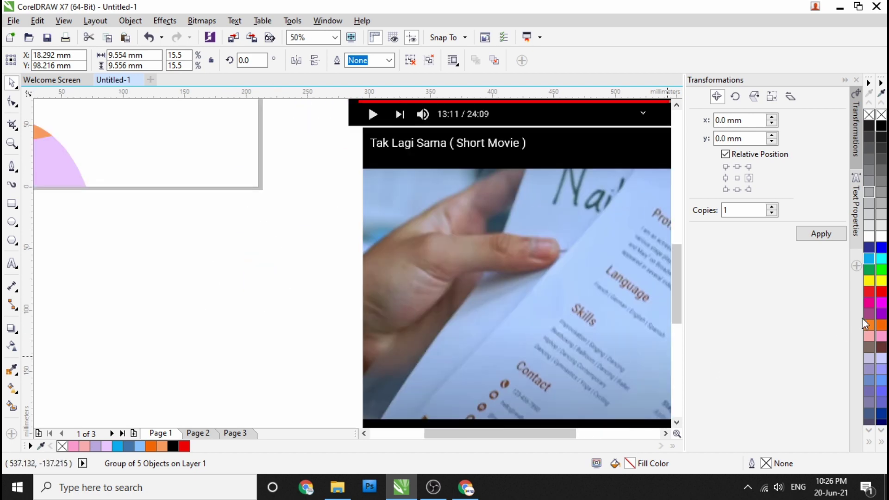
{"action": "scroll", "coordinate": [344, 262], "scroll_direction": "down", "scroll_amount": 1}
{"action": "scroll", "coordinate": [350, 260], "scroll_direction": "up", "scroll_amount": 3}
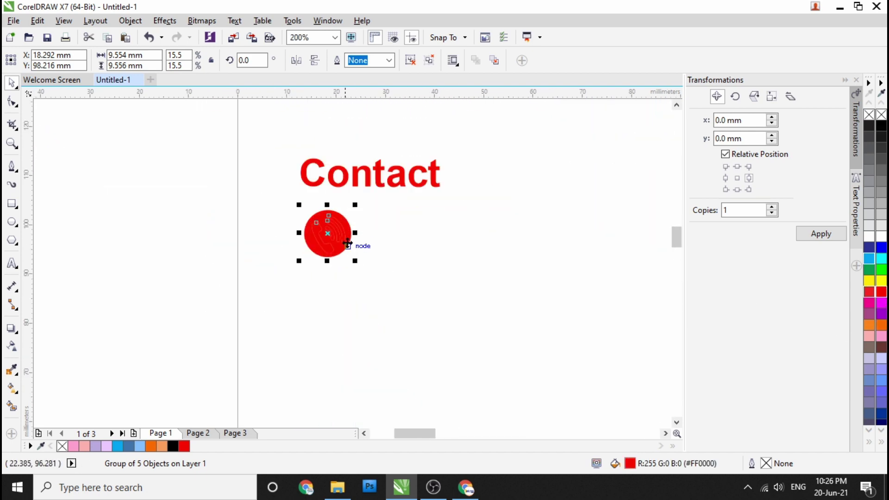
Step: Fill the icon's circle with the Contact heading's red and shrink it to about 3.5 mm
{"action": "left_click", "coordinate": [12, 373]}
{"action": "left_click", "coordinate": [321, 183]}
{"action": "scroll", "coordinate": [324, 209], "scroll_direction": "up", "scroll_amount": 2}
{"action": "left_click", "coordinate": [324, 210]}
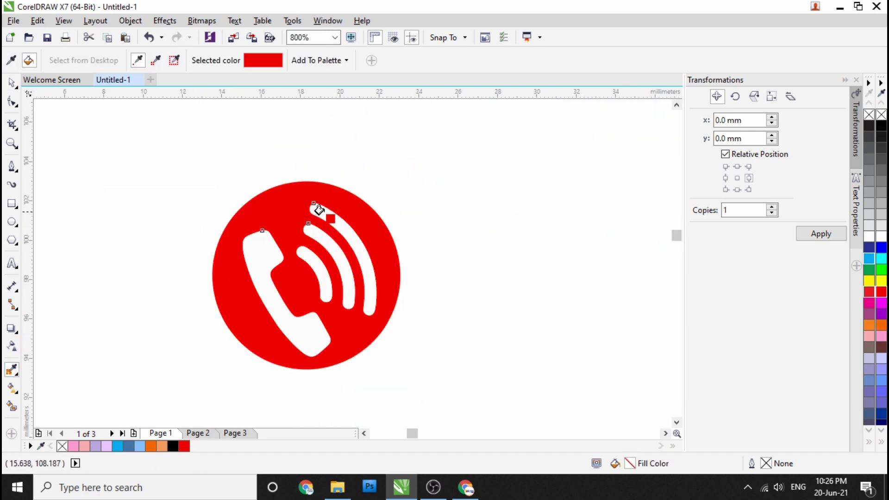
{"action": "left_click", "coordinate": [12, 82]}
{"action": "left_click", "coordinate": [324, 329]}
{"action": "scroll", "coordinate": [324, 329], "scroll_direction": "down", "scroll_amount": 1}
{"action": "left_click_drag", "start_coordinate": [348, 338], "coordinate": [305, 302]}
{"action": "left_click_drag", "start_coordinate": [285, 271], "coordinate": [277, 267]}
{"action": "scroll", "coordinate": [277, 266], "scroll_direction": "up", "scroll_amount": 1}
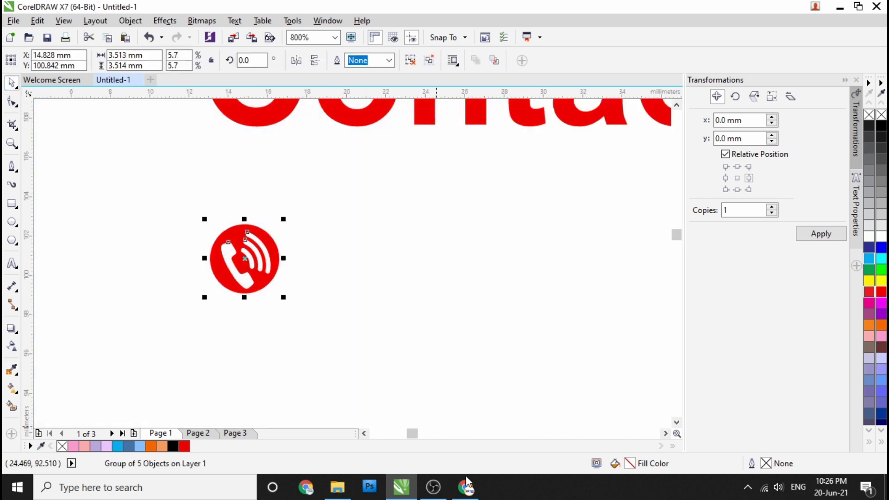
{"action": "key", "text": "alt+Tab"}
Step: Search Google Images for 'icon email' and open the black round envelope icon in a new tab
{"action": "left_click", "coordinate": [416, 11]}
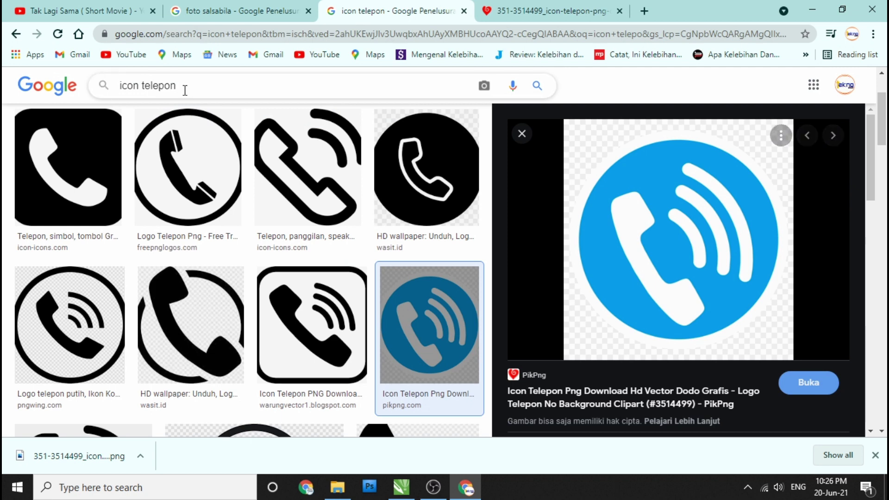
{"action": "key", "text": "BackSpace"}
{"action": "key", "text": "BackSpace"}
{"action": "key", "text": "BackSpace"}
{"action": "key", "text": "BackSpace"}
{"action": "key", "text": "BackSpace"}
{"action": "type", "text": "emai"}
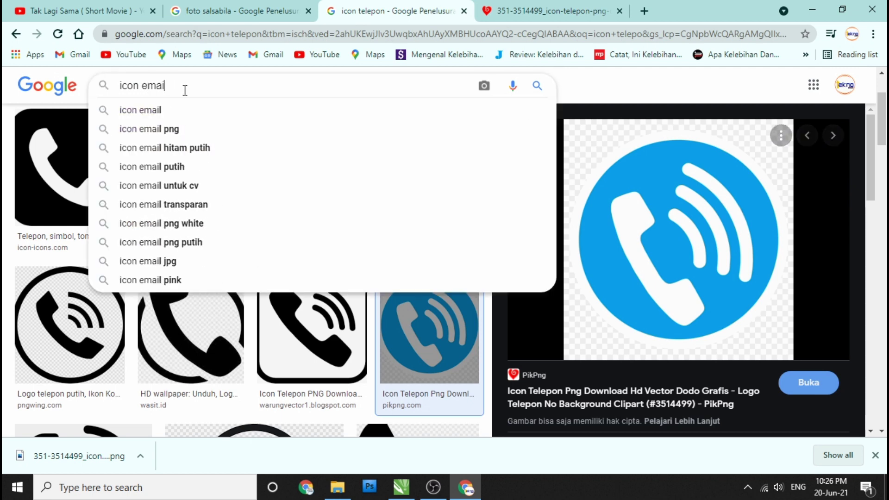
{"action": "type", "text": "l"}
{"action": "key", "text": "Return"}
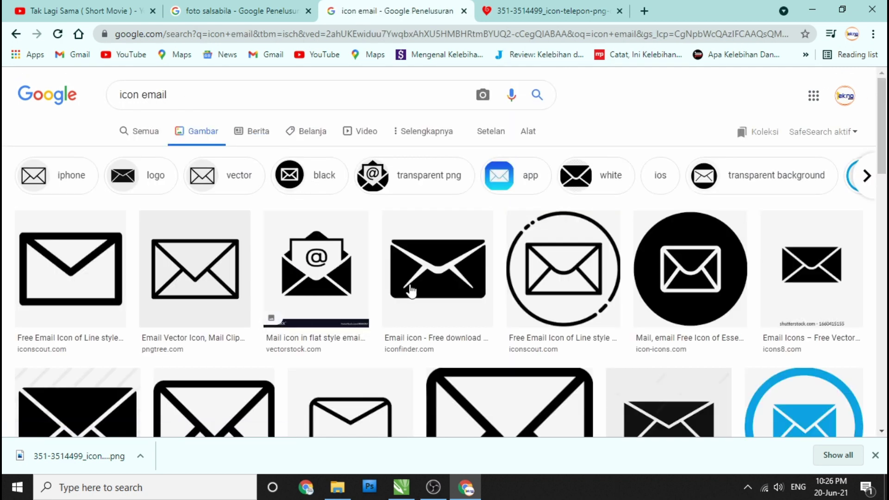
{"action": "left_click", "coordinate": [677, 292]}
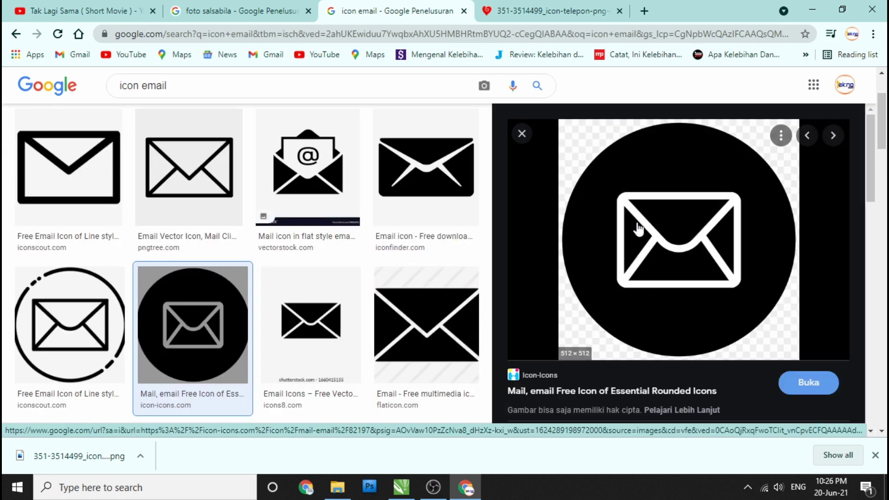
{"action": "right_click", "coordinate": [632, 222]}
{"action": "left_click", "coordinate": [671, 360]}
Step: Save the envelope image, show it in its folder, and return to CorelDRAW
{"action": "left_click", "coordinate": [644, 10]}
{"action": "right_click", "coordinate": [481, 178]}
{"action": "left_click", "coordinate": [538, 206]}
{"action": "key", "text": "Return"}
{"action": "left_click", "coordinate": [140, 455]}
{"action": "left_click", "coordinate": [162, 418]}
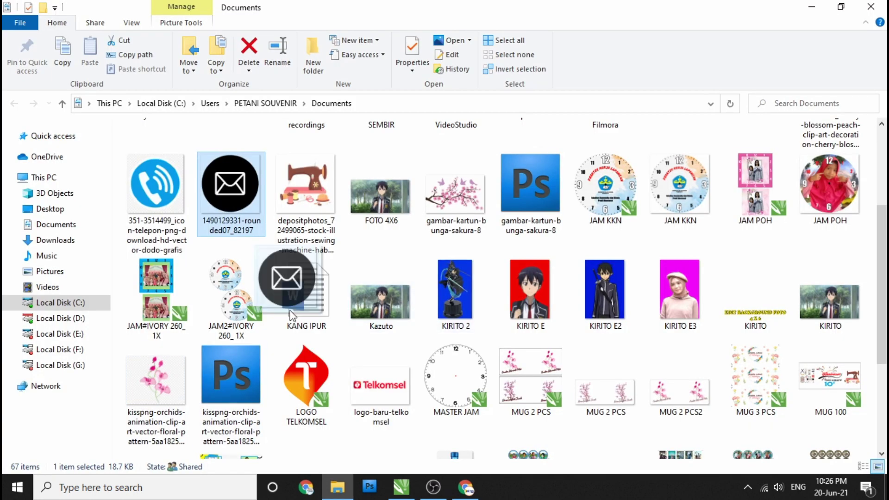
{"action": "left_click", "coordinate": [401, 487]}
{"action": "scroll", "coordinate": [332, 294], "scroll_direction": "down", "scroll_amount": 5}
{"action": "scroll", "coordinate": [194, 276], "scroll_direction": "down", "scroll_amount": 2}
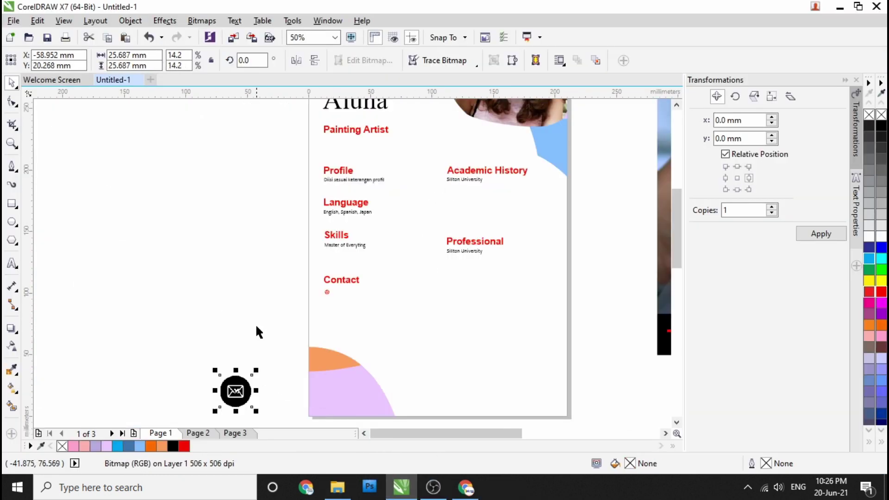
Step: Trace the envelope bitmap as Line art and move it onto the page below Contact
{"action": "right_click", "coordinate": [222, 278]}
{"action": "left_click", "coordinate": [403, 176]}
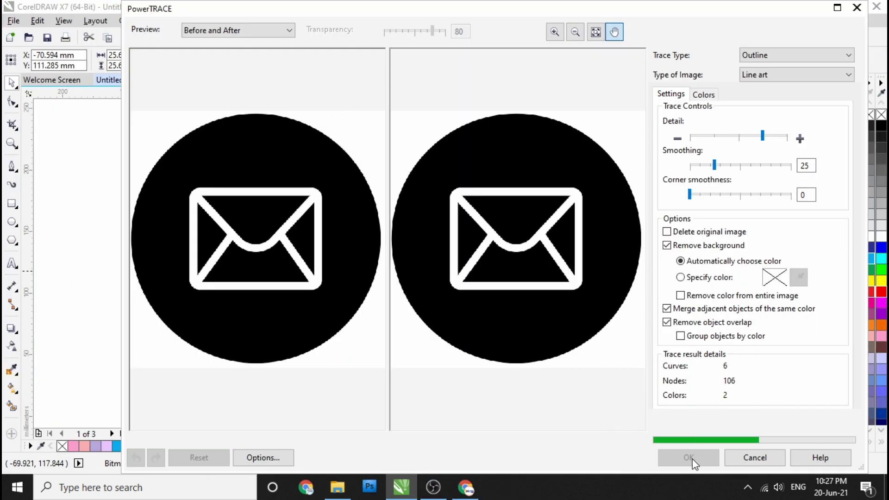
{"action": "left_click", "coordinate": [689, 457]}
{"action": "left_click_drag", "start_coordinate": [226, 282], "coordinate": [369, 340]}
Step: Set the envelope icon's width to 3.5 mm
{"action": "scroll", "coordinate": [271, 312], "scroll_direction": "up", "scroll_amount": 2}
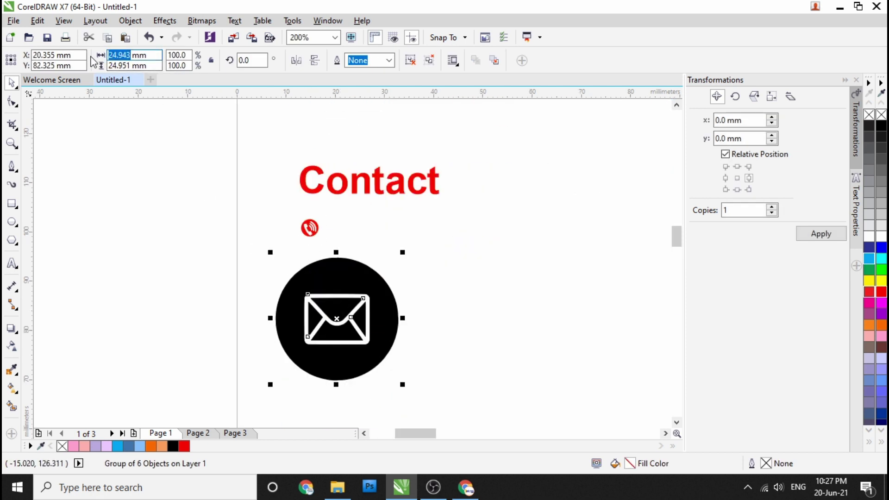
{"action": "key", "text": "Return"}
{"action": "key", "text": "ctrl+z"}
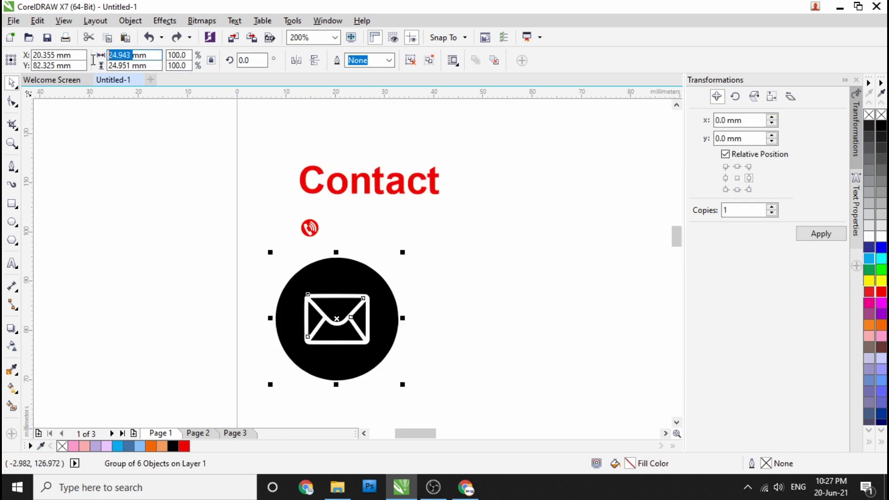
{"action": "type", "text": ".5"}
{"action": "key", "text": "Return"}
{"action": "scroll", "coordinate": [333, 326], "scroll_direction": "up", "scroll_amount": 1}
Step: Place the envelope just below the phone icon and fill it with the phone icon's red
{"action": "left_click_drag", "start_coordinate": [328, 302], "coordinate": [275, 165]}
{"action": "left_click", "coordinate": [12, 371]}
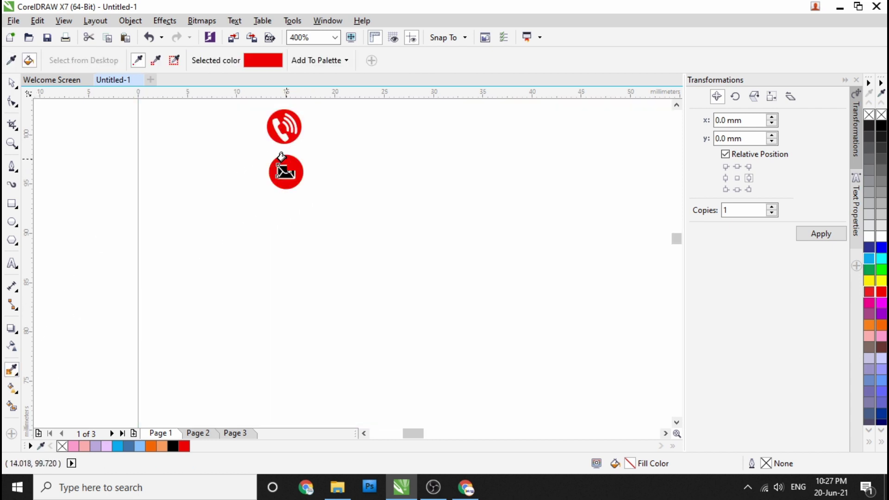
{"action": "scroll", "coordinate": [281, 157], "scroll_direction": "up", "scroll_amount": 2}
{"action": "scroll", "coordinate": [296, 187], "scroll_direction": "down", "scroll_amount": 1}
{"action": "key", "text": "space"}
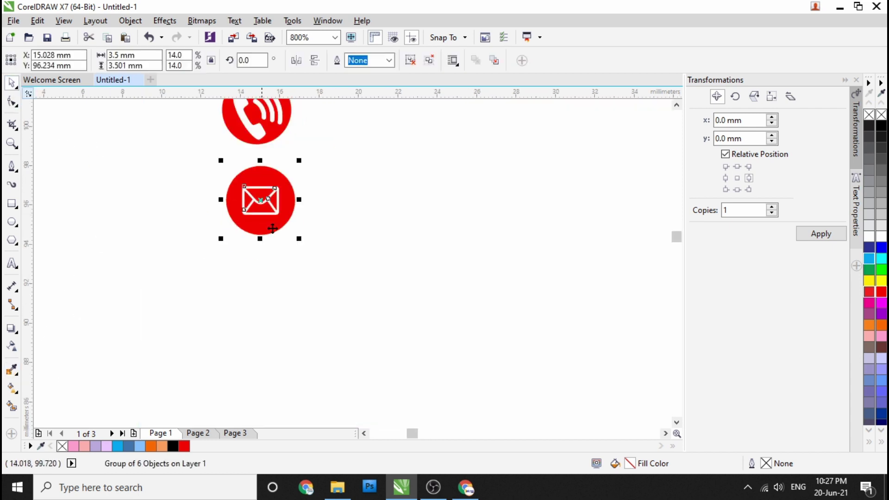
{"action": "scroll", "coordinate": [266, 213], "scroll_direction": "down", "scroll_amount": 1}
{"action": "left_click", "coordinate": [193, 242]}
Step: Change the Google Images search from 'icon email' to 'icon ig'
{"action": "key", "text": "alt+Tab"}
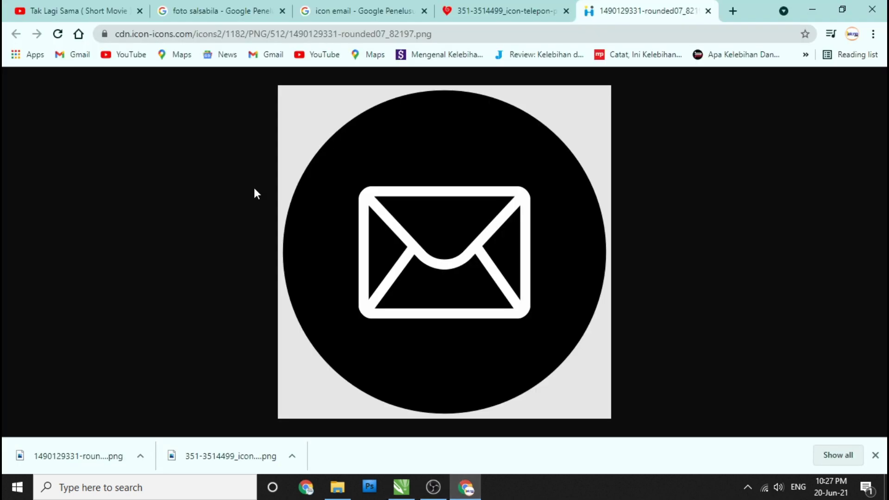
{"action": "left_click", "coordinate": [393, 13]}
{"action": "left_click", "coordinate": [183, 88]}
{"action": "key", "text": "BackSpace"}
{"action": "key", "text": "BackSpace"}
{"action": "key", "text": "BackSpace"}
{"action": "key", "text": "BackSpace"}
{"action": "key", "text": "BackSpace"}
{"action": "key", "text": "BackSpace"}
{"action": "type", "text": "id"}
{"action": "key", "text": "Return"}
{"action": "left_click", "coordinate": [185, 95]}
{"action": "key", "text": "BackSpace"}
{"action": "type", "text": "g"}
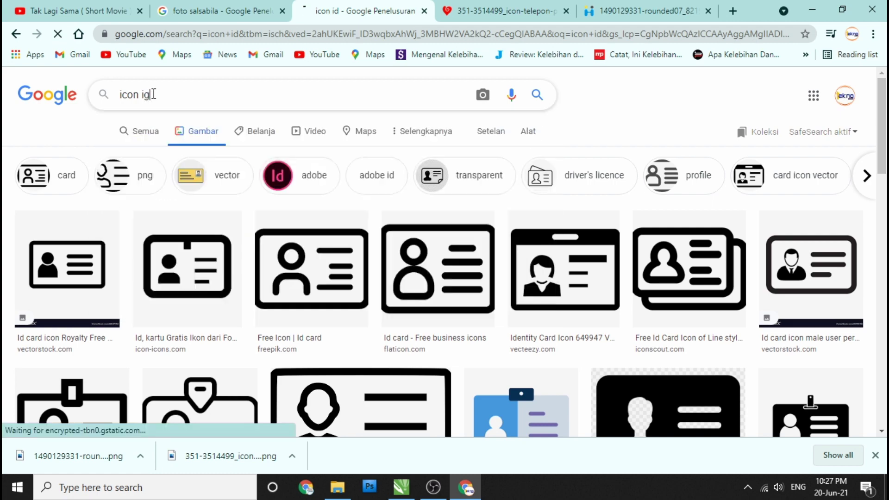
{"action": "key", "text": "Return"}
Step: Open the freepnglogos source page of the black Logo ig PNG result
{"action": "left_click", "coordinate": [616, 274]}
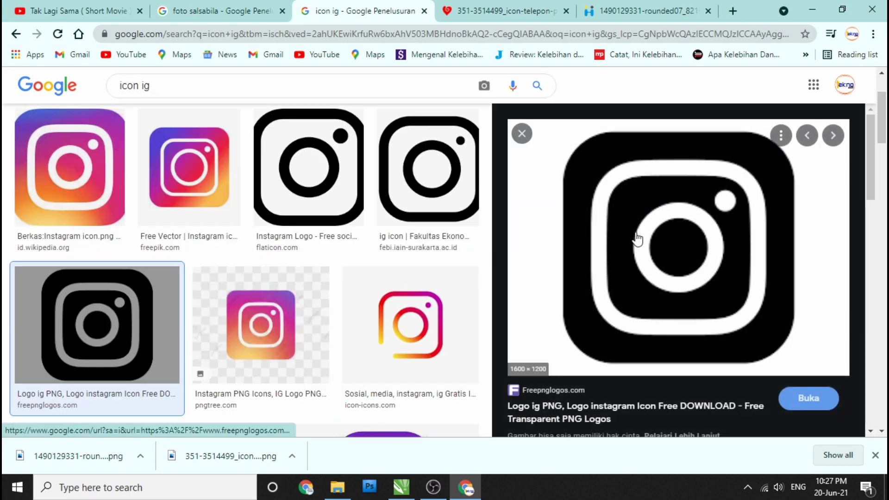
{"action": "right_click", "coordinate": [646, 229]}
{"action": "left_click", "coordinate": [695, 226]}
{"action": "left_click", "coordinate": [657, 11]}
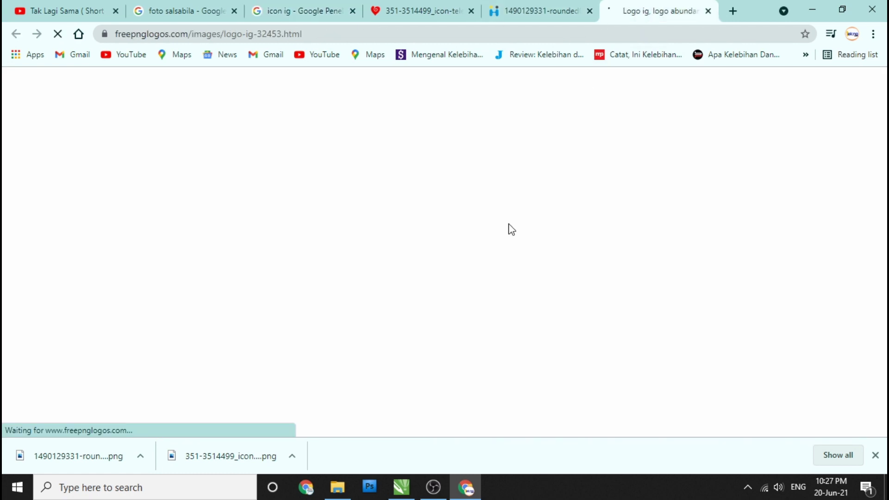
{"action": "scroll", "coordinate": [461, 273], "scroll_direction": "down", "scroll_amount": 9}
Step: Copy the Instagram logo image and paste it onto the CorelDRAW canvas
{"action": "right_click", "coordinate": [197, 204]}
{"action": "left_click", "coordinate": [259, 261]}
{"action": "left_click", "coordinate": [401, 487]}
{"action": "right_click", "coordinate": [287, 292]}
{"action": "right_click", "coordinate": [69, 278]}
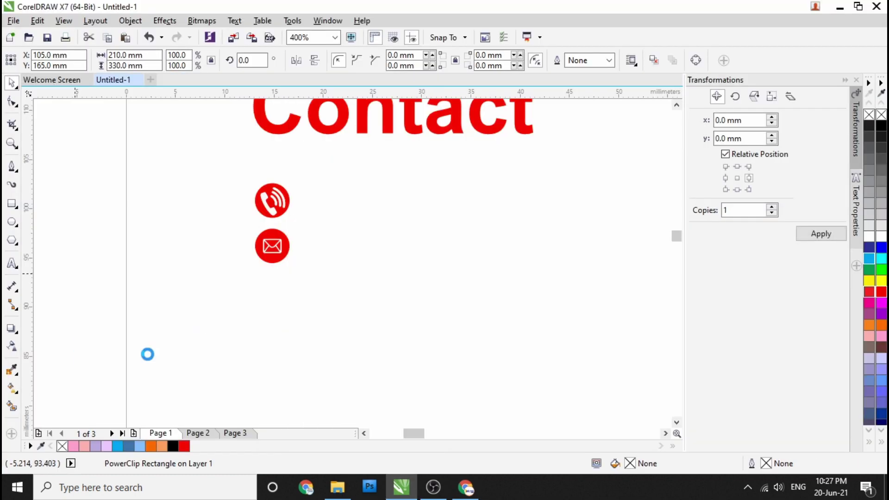
{"action": "left_click", "coordinate": [135, 357]}
{"action": "scroll", "coordinate": [379, 271], "scroll_direction": "down", "scroll_amount": 3}
{"action": "scroll", "coordinate": [370, 243], "scroll_direction": "up", "scroll_amount": 1}
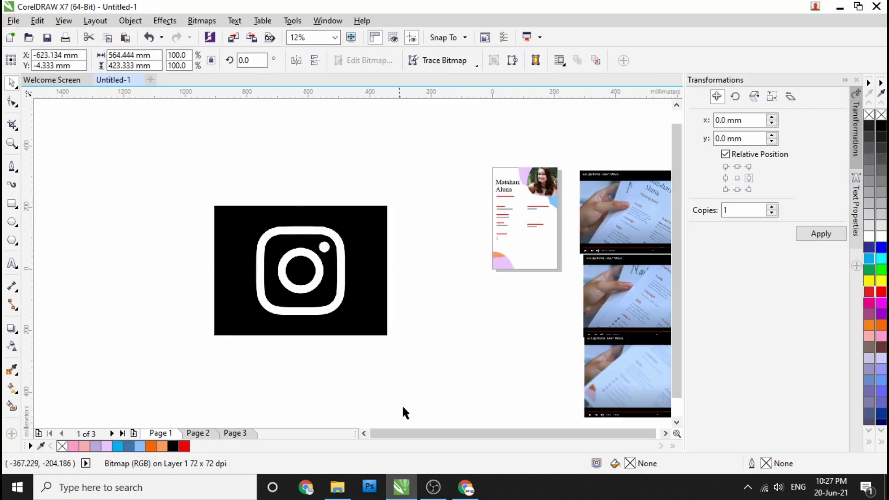
Step: Copy the logo from its own image tab, paste it into CorelDRAW, then delete it
{"action": "key", "text": "alt+Tab"}
{"action": "right_click", "coordinate": [246, 209]}
{"action": "left_click", "coordinate": [304, 224]}
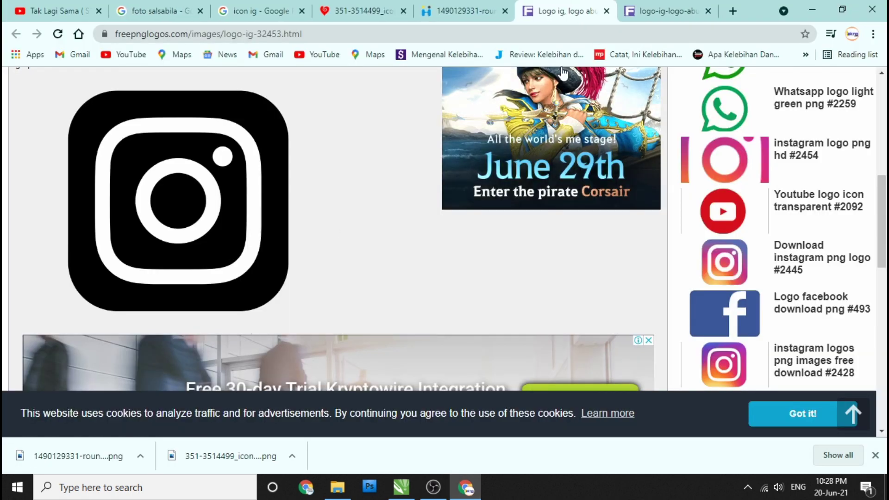
{"action": "key", "text": "ctrl+Tab"}
{"action": "right_click", "coordinate": [457, 111]}
{"action": "left_click", "coordinate": [501, 152]}
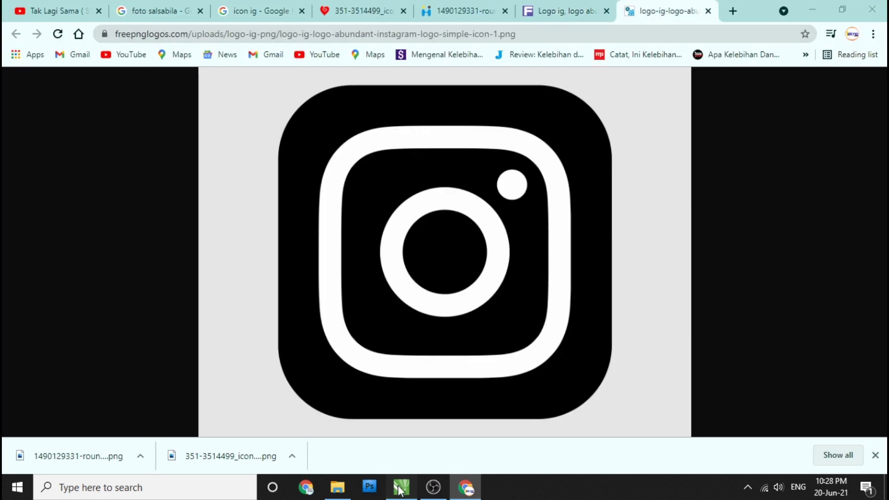
{"action": "left_click", "coordinate": [401, 487]}
{"action": "right_click", "coordinate": [254, 289]}
{"action": "left_click", "coordinate": [306, 371]}
{"action": "key", "text": "Delete"}
Step: Save the Instagram logo image to disk from Chrome
{"action": "left_click", "coordinate": [465, 487]}
{"action": "right_click", "coordinate": [378, 229]}
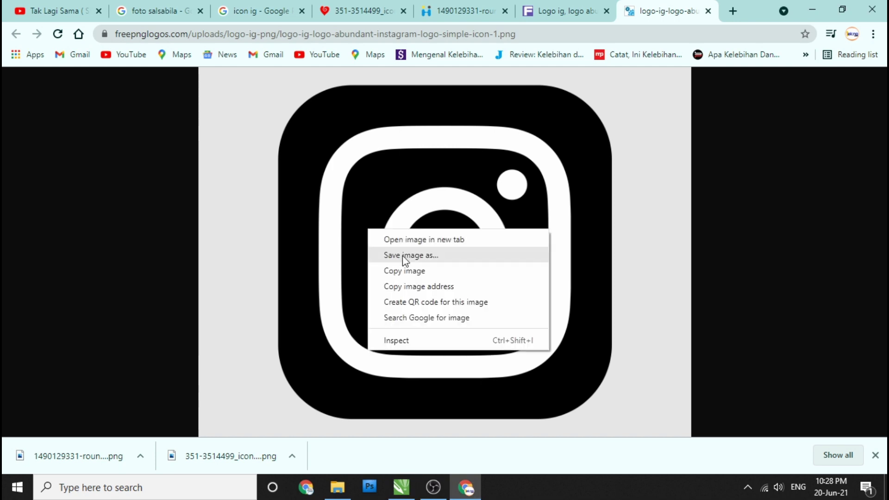
{"action": "left_click", "coordinate": [403, 256]}
{"action": "key", "text": "Return"}
{"action": "left_click", "coordinate": [140, 456]}
Step: Drag the downloaded logo file into CorelDRAW and Outline Trace it as Line art
{"action": "left_click", "coordinate": [177, 412]}
{"action": "left_click_drag", "start_coordinate": [452, 437], "coordinate": [357, 304]}
{"action": "right_click", "coordinate": [362, 276]}
{"action": "left_click", "coordinate": [540, 176]}
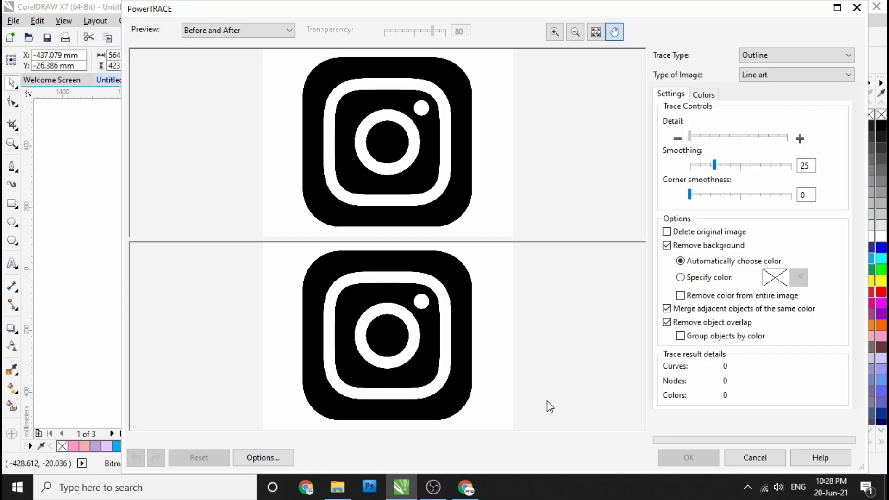
{"action": "left_click", "coordinate": [688, 458]}
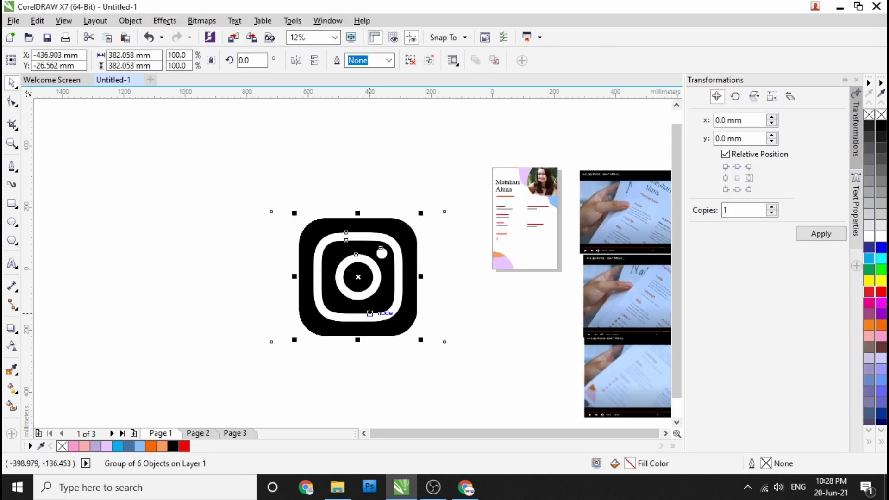
Step: Delete the original logo bitmap, keeping the traced vector group
{"action": "left_click_drag", "start_coordinate": [357, 287], "coordinate": [472, 353]}
{"action": "left_click", "coordinate": [357, 287]}
{"action": "key", "text": "Delete"}
{"action": "left_click", "coordinate": [523, 389]}
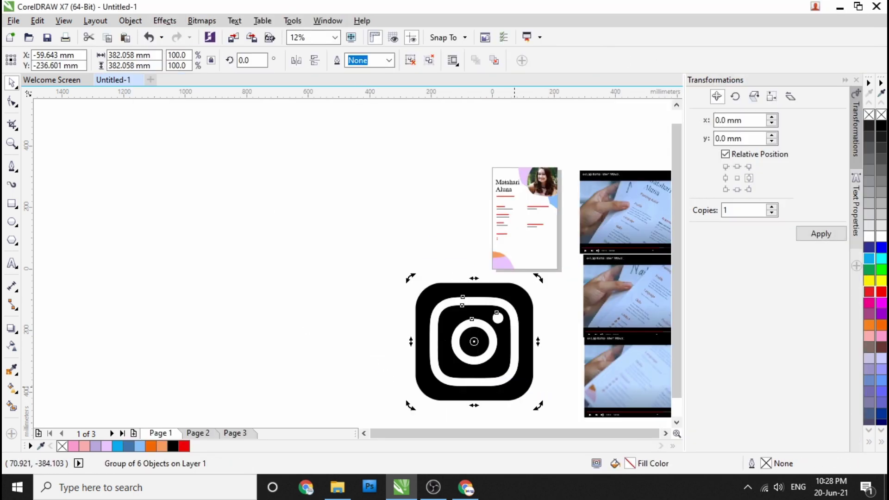
Step: Position the traced Instagram logo below the envelope icon under Contact
{"action": "scroll", "coordinate": [474, 341], "scroll_direction": "up", "scroll_amount": 2}
{"action": "scroll", "coordinate": [481, 217], "scroll_direction": "down", "scroll_amount": 3}
{"action": "scroll", "coordinate": [480, 218], "scroll_direction": "up", "scroll_amount": 2}
{"action": "left_click_drag", "start_coordinate": [429, 356], "coordinate": [449, 253]}
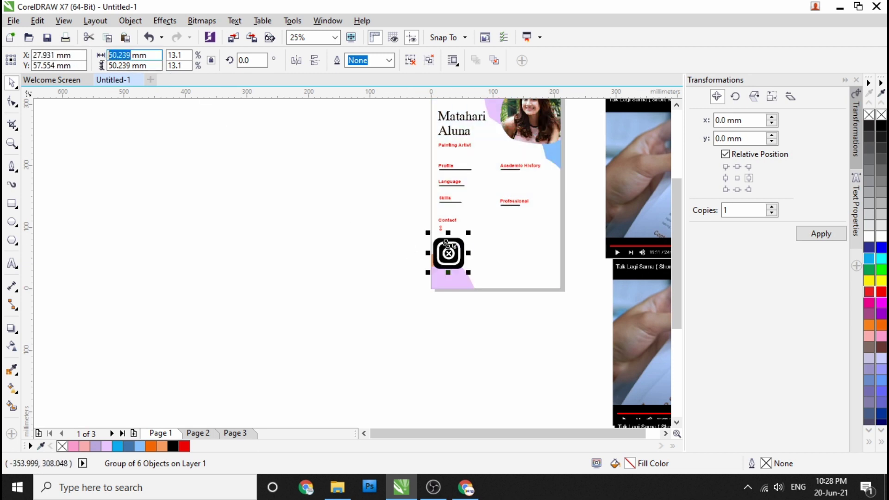
{"action": "scroll", "coordinate": [444, 254], "scroll_direction": "up", "scroll_amount": 3}
{"action": "scroll", "coordinate": [379, 157], "scroll_direction": "down", "scroll_amount": 2}
{"action": "scroll", "coordinate": [380, 158], "scroll_direction": "up", "scroll_amount": 3}
{"action": "left_click_drag", "start_coordinate": [429, 234], "coordinate": [429, 250]}
{"action": "left_click_drag", "start_coordinate": [439, 186], "coordinate": [439, 187]}
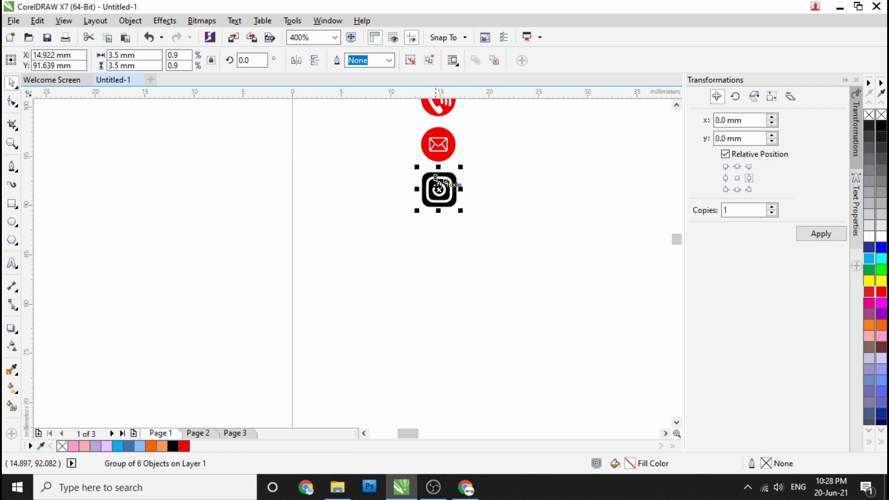
Step: Fill the logo with the icons' red using the eyedropper, then deselect
{"action": "key", "text": "i"}
{"action": "scroll", "coordinate": [443, 183], "scroll_direction": "up", "scroll_amount": 3}
{"action": "left_click", "coordinate": [425, 227]}
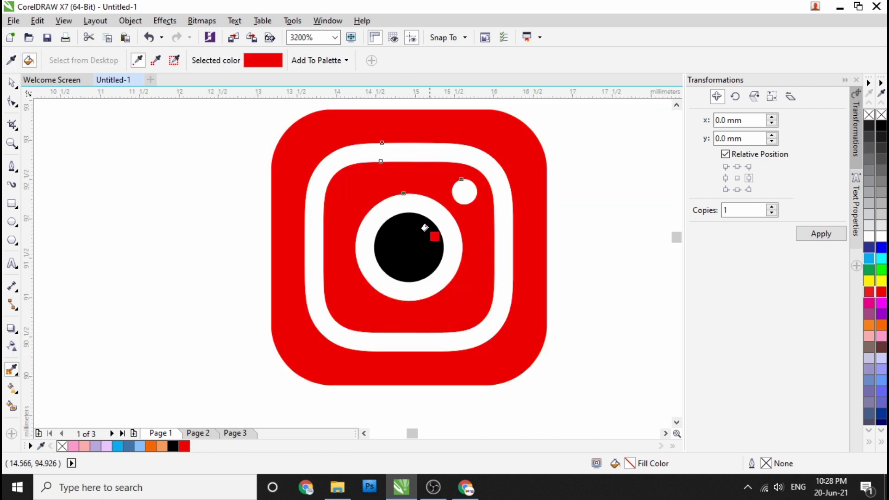
{"action": "scroll", "coordinate": [426, 227], "scroll_direction": "down", "scroll_amount": 4}
{"action": "key", "text": "space"}
{"action": "left_click", "coordinate": [162, 211]}
{"action": "scroll", "coordinate": [335, 274], "scroll_direction": "down", "scroll_amount": 2}
{"action": "scroll", "coordinate": [336, 275], "scroll_direction": "up", "scroll_amount": 1}
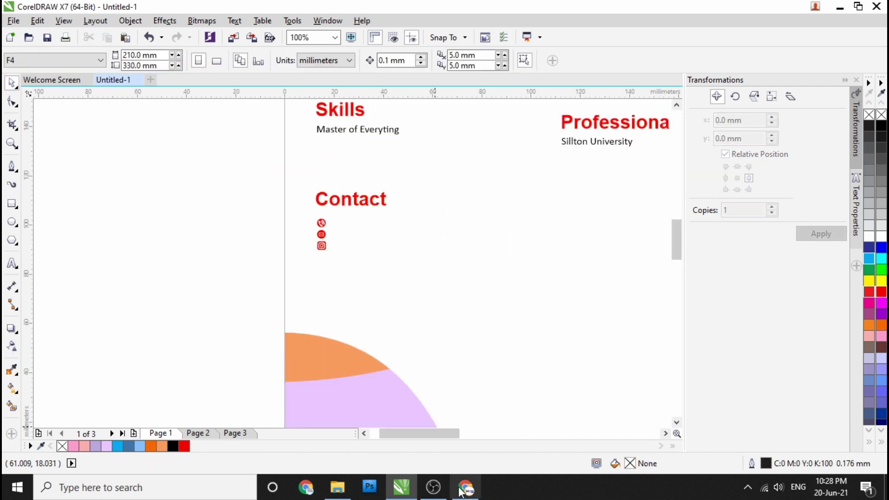
{"action": "left_click", "coordinate": [466, 487]}
Step: Close the extra browser tabs and search Google Images for 'icon fb'
{"action": "left_click", "coordinate": [607, 11]}
{"action": "left_click", "coordinate": [607, 11]}
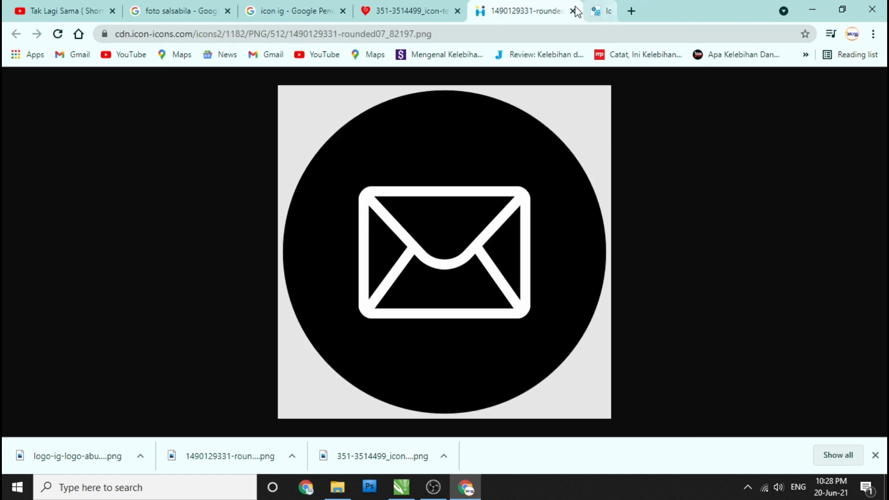
{"action": "left_click", "coordinate": [609, 11]}
{"action": "left_click", "coordinate": [590, 10]}
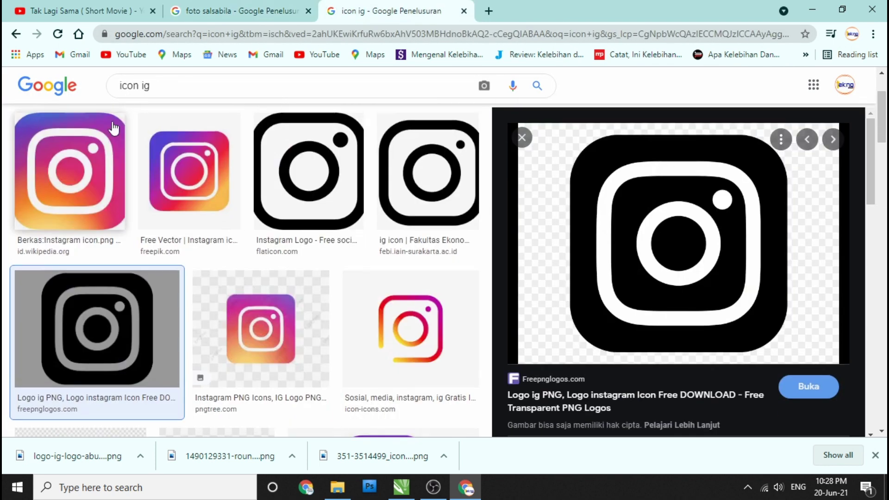
{"action": "left_click", "coordinate": [162, 89]}
{"action": "key", "text": "BackSpace"}
{"action": "key", "text": "BackSpace"}
{"action": "type", "text": "fb"}
{"action": "key", "text": "Return"}
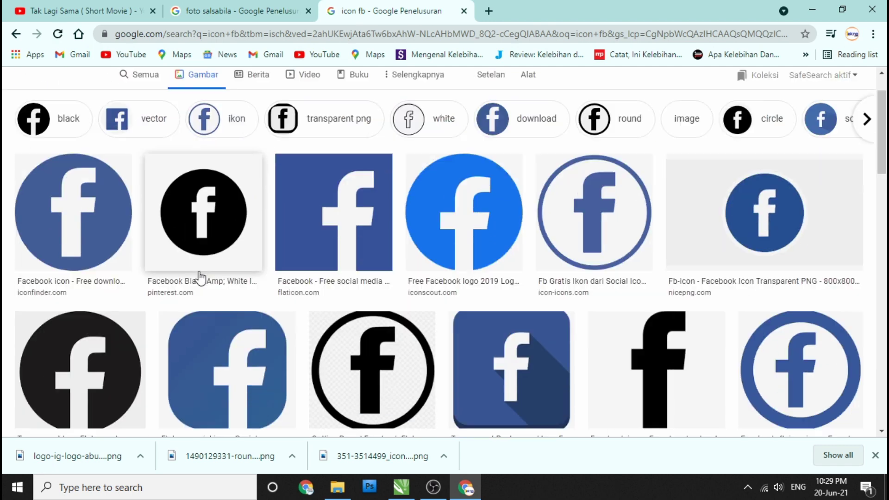
Step: Open the black Facebook icon at full size and save it to disk
{"action": "left_click", "coordinate": [198, 278]}
{"action": "right_click", "coordinate": [662, 244]}
{"action": "left_click", "coordinate": [727, 382]}
{"action": "left_click", "coordinate": [551, 11]}
{"action": "left_click", "coordinate": [465, 142]}
{"action": "right_click", "coordinate": [465, 145]}
{"action": "left_click", "coordinate": [486, 170]}
{"action": "left_click", "coordinate": [342, 293]}
Step: Drag the downloaded Facebook icon into CorelDRAW and trace it as Line Art
{"action": "left_click", "coordinate": [134, 456]}
{"action": "left_click", "coordinate": [158, 415]}
{"action": "left_click_drag", "start_coordinate": [346, 267], "coordinate": [167, 228]}
{"action": "scroll", "coordinate": [198, 248], "scroll_direction": "down", "scroll_amount": 3}
{"action": "mouse_move", "coordinate": [225, 246]}
{"action": "left_mouse_down"}
{"action": "mouse_move", "coordinate": [164, 247]}
{"action": "mouse_move", "coordinate": [269, 322]}
{"action": "mouse_move", "coordinate": [293, 279]}
{"action": "left_mouse_up"}
{"action": "right_click", "coordinate": [165, 247]}
{"action": "left_click", "coordinate": [343, 184]}
{"action": "left_click", "coordinate": [689, 458]}
Step: Delete the original bitmap, set the icon width to 3.5 mm, and place it under Instagram
{"action": "key", "text": "Delete"}
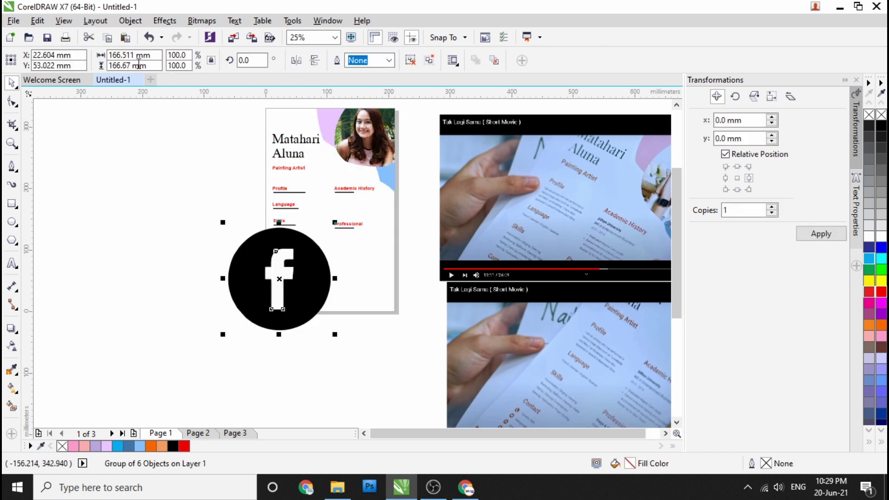
{"action": "type", "text": "5"}
{"action": "key", "text": "Return"}
{"action": "scroll", "coordinate": [279, 271], "scroll_direction": "up", "scroll_amount": 6}
{"action": "left_click_drag", "start_coordinate": [278, 337], "coordinate": [244, 172]}
Step: Colour the Facebook icon with the red sampled from the other icons
{"action": "left_click", "coordinate": [13, 370]}
{"action": "left_click", "coordinate": [241, 146]}
{"action": "scroll", "coordinate": [250, 163], "scroll_direction": "up", "scroll_amount": 10}
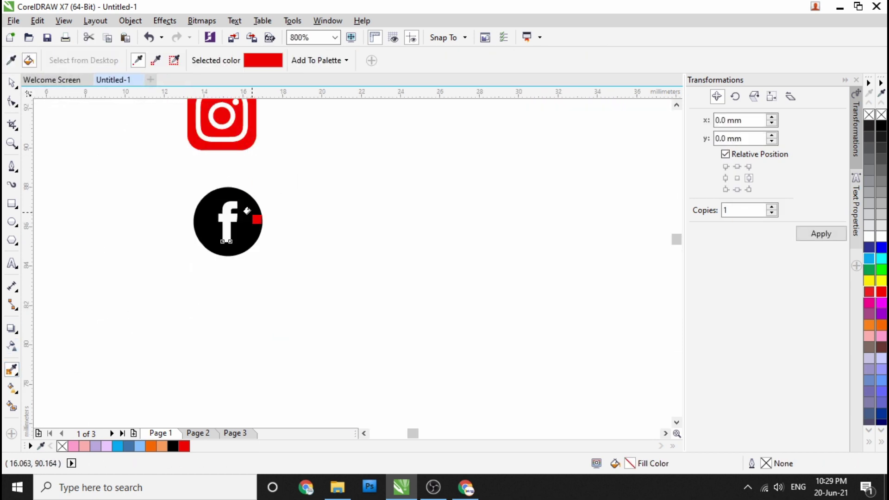
{"action": "scroll", "coordinate": [406, 231], "scroll_direction": "down", "scroll_amount": 2}
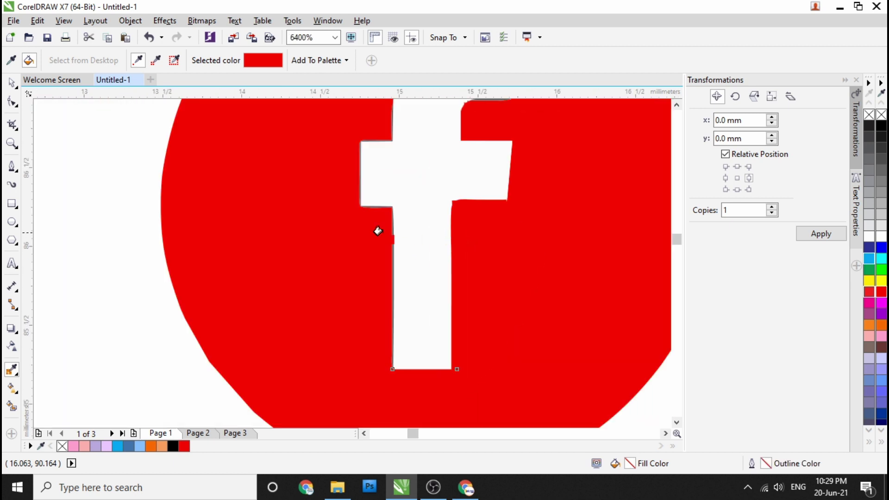
{"action": "scroll", "coordinate": [405, 238], "scroll_direction": "up", "scroll_amount": 3}
{"action": "scroll", "coordinate": [405, 237], "scroll_direction": "down", "scroll_amount": 2}
{"action": "scroll", "coordinate": [250, 222], "scroll_direction": "up", "scroll_amount": 2}
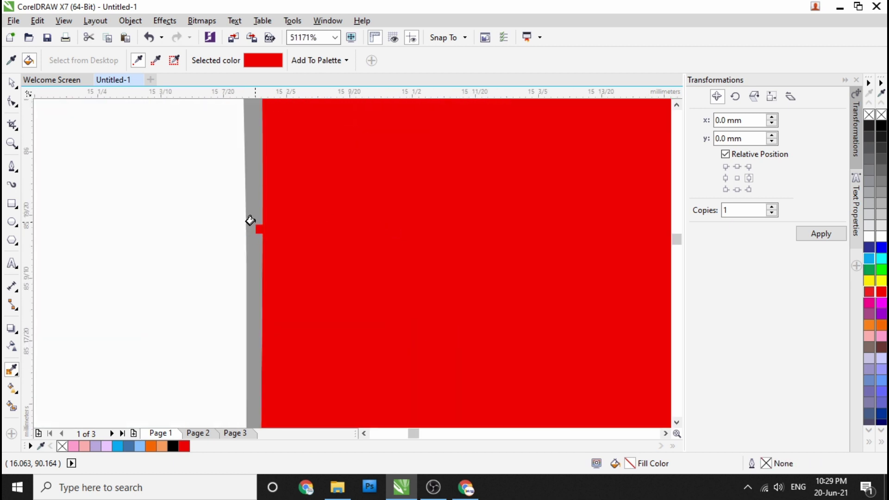
{"action": "scroll", "coordinate": [319, 236], "scroll_direction": "down", "scroll_amount": 4}
{"action": "scroll", "coordinate": [319, 236], "scroll_direction": "up", "scroll_amount": 2}
{"action": "scroll", "coordinate": [363, 139], "scroll_direction": "down", "scroll_amount": 1}
{"action": "scroll", "coordinate": [290, 176], "scroll_direction": "down", "scroll_amount": 5}
{"action": "key", "text": "space"}
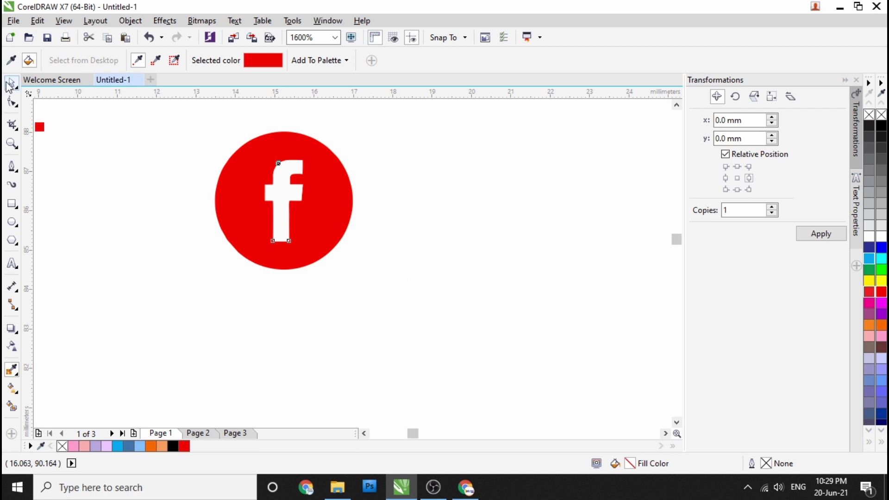
{"action": "scroll", "coordinate": [293, 235], "scroll_direction": "up", "scroll_amount": 1}
Step: Select the Facebook and Instagram icon groups in turn, then clear the selection
{"action": "left_click", "coordinate": [293, 235]}
{"action": "left_click", "coordinate": [94, 239]}
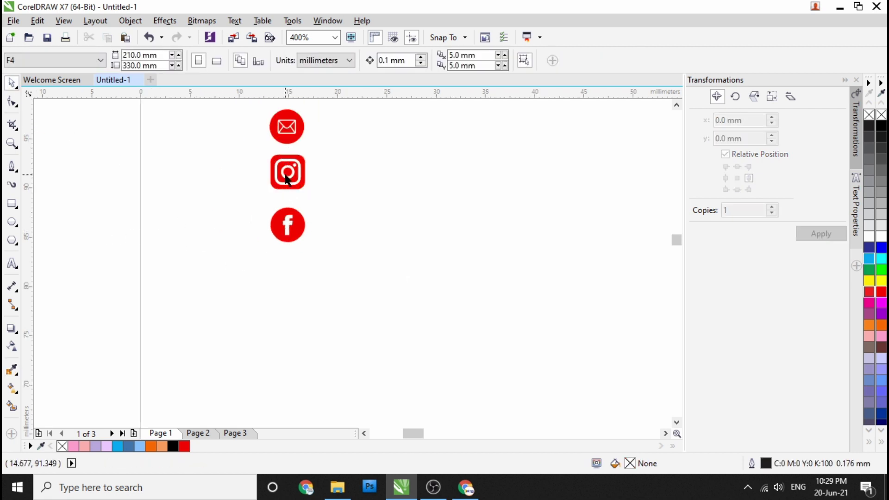
{"action": "scroll", "coordinate": [286, 172], "scroll_direction": "up", "scroll_amount": 1}
{"action": "left_click", "coordinate": [287, 172]}
{"action": "scroll", "coordinate": [304, 229], "scroll_direction": "up", "scroll_amount": 1}
{"action": "scroll", "coordinate": [300, 221], "scroll_direction": "down", "scroll_amount": 3}
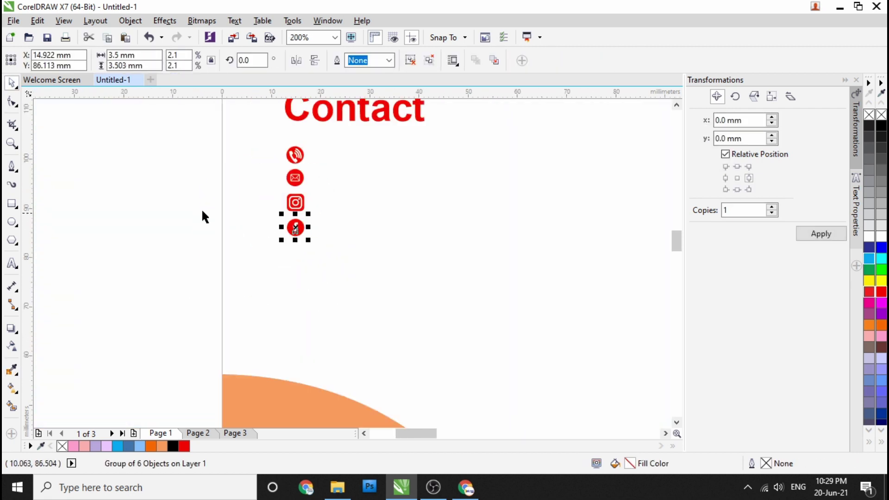
{"action": "left_click", "coordinate": [454, 415]}
{"action": "left_click", "coordinate": [465, 487]}
{"action": "left_click", "coordinate": [411, 13]}
Step: Search Google Images for 'icon web' and open the blue Website Icon's source page
{"action": "key", "text": "BackSpace"}
{"action": "key", "text": "BackSpace"}
{"action": "type", "text": "web"}
{"action": "key", "text": "Return"}
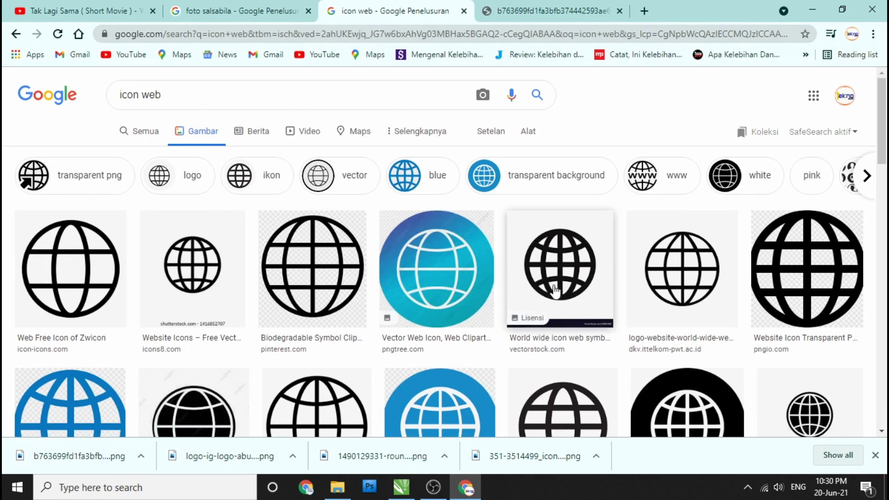
{"action": "scroll", "coordinate": [555, 292], "scroll_direction": "down", "scroll_amount": 6}
{"action": "scroll", "coordinate": [715, 292], "scroll_direction": "down", "scroll_amount": 5}
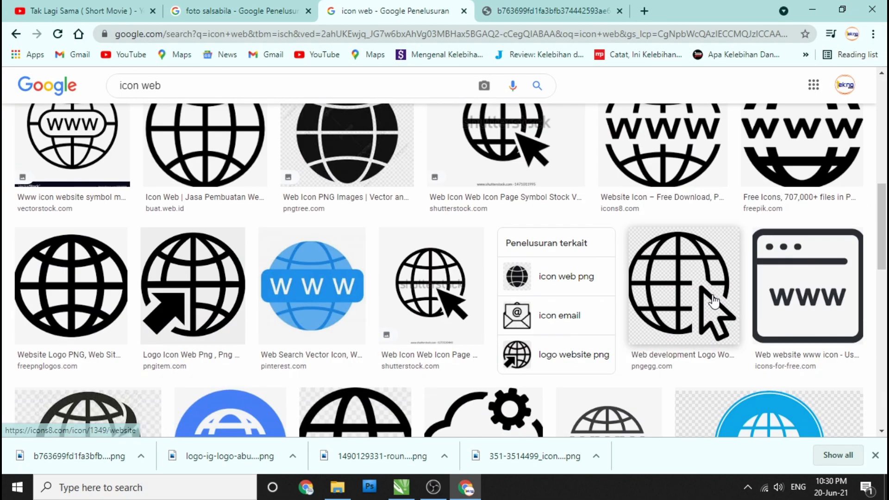
{"action": "left_click", "coordinate": [286, 320]}
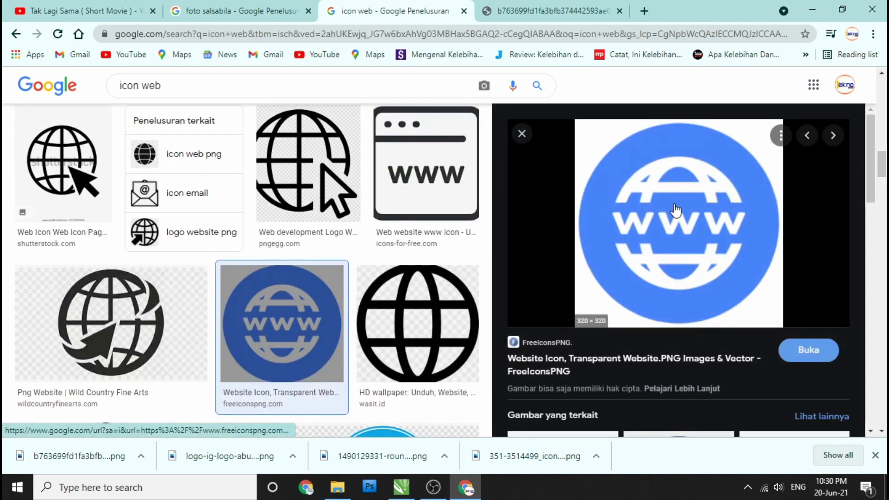
{"action": "left_click", "coordinate": [677, 214]}
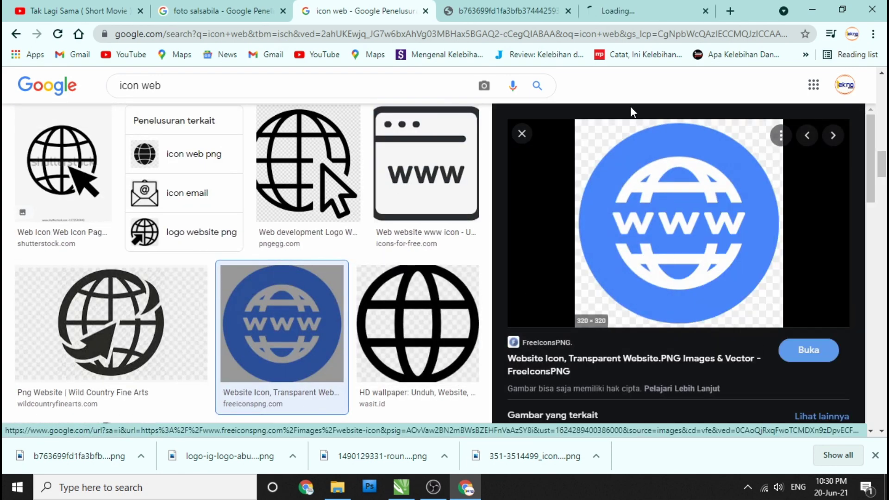
Step: Download the website icon PNG from freeiconspng.com and drag it into CorelDRAW
{"action": "scroll", "coordinate": [354, 278], "scroll_direction": "down", "scroll_amount": 1}
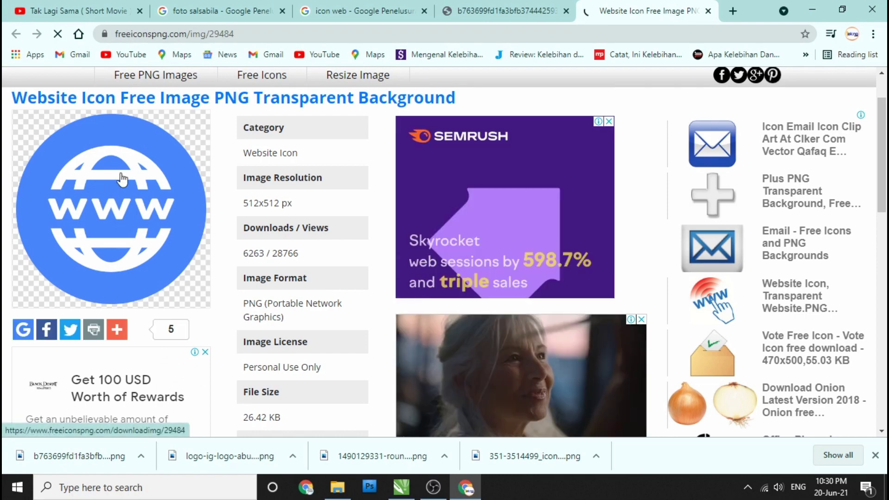
{"action": "scroll", "coordinate": [309, 175], "scroll_direction": "down", "scroll_amount": 5}
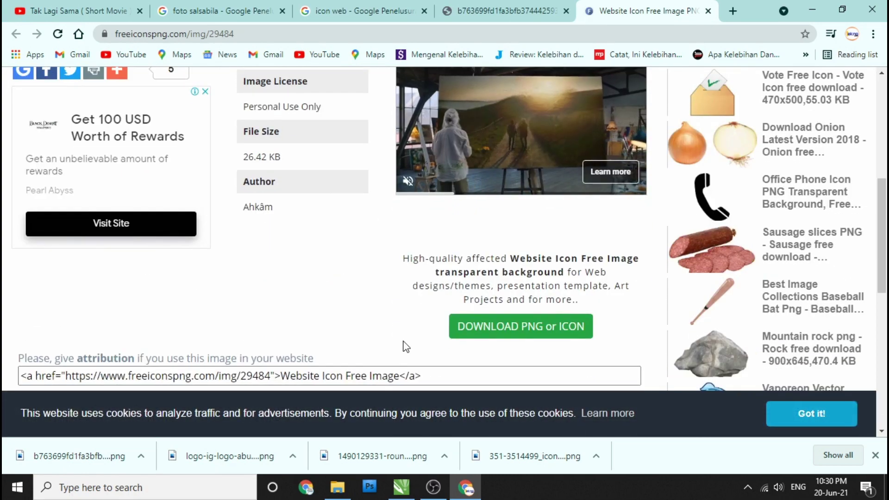
{"action": "left_click", "coordinate": [511, 321]}
{"action": "left_click", "coordinate": [507, 309]}
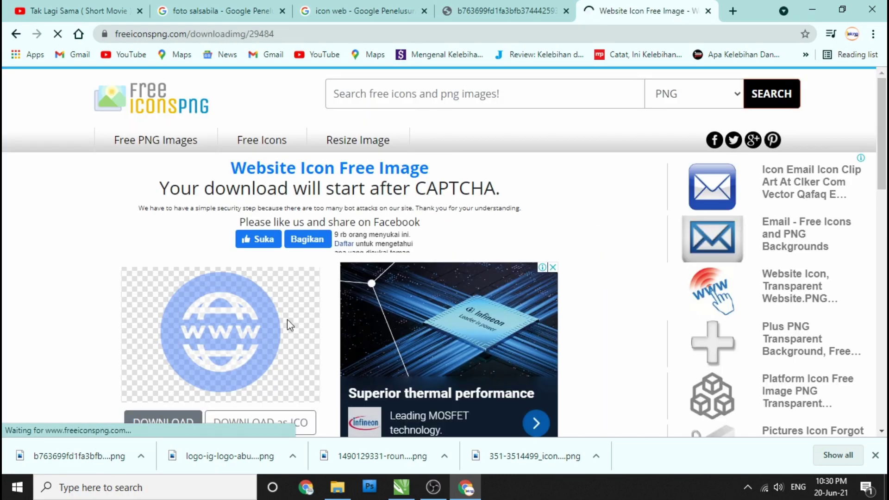
{"action": "scroll", "coordinate": [273, 315], "scroll_direction": "down", "scroll_amount": 3}
{"action": "left_click", "coordinate": [179, 354]}
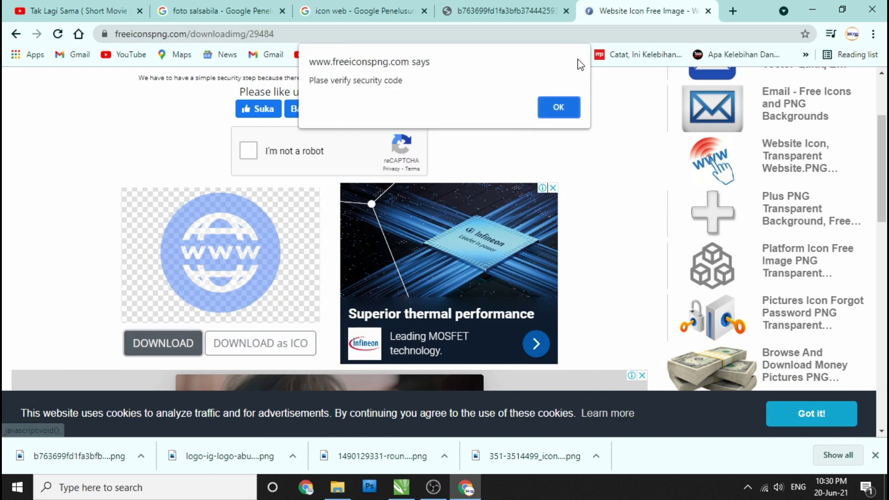
{"action": "key", "text": "Return"}
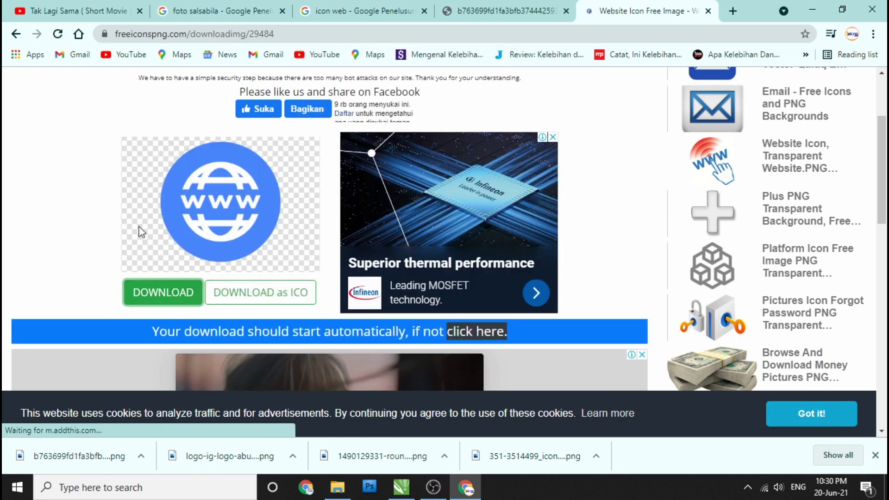
{"action": "left_click_drag", "start_coordinate": [74, 456], "coordinate": [310, 282]}
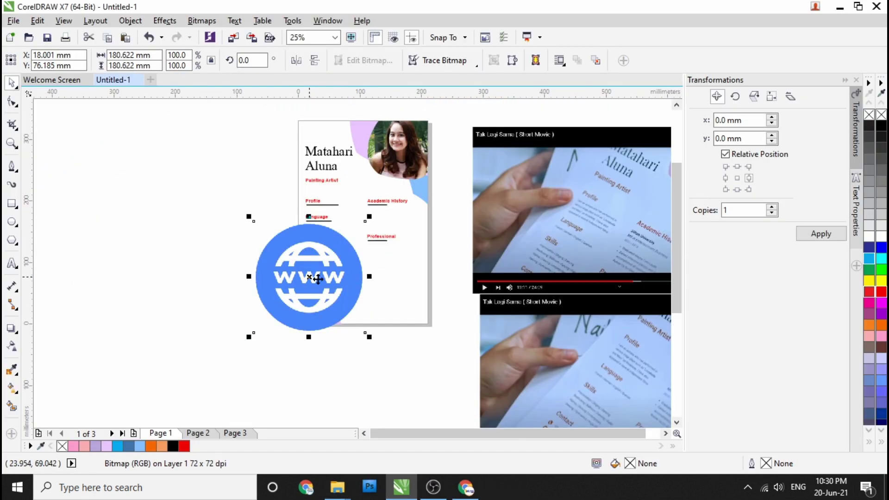
Step: Shrink the globe bitmap, trace it as line art, and scale the traced globe to icon size
{"action": "left_click_drag", "start_coordinate": [360, 230], "coordinate": [262, 328]}
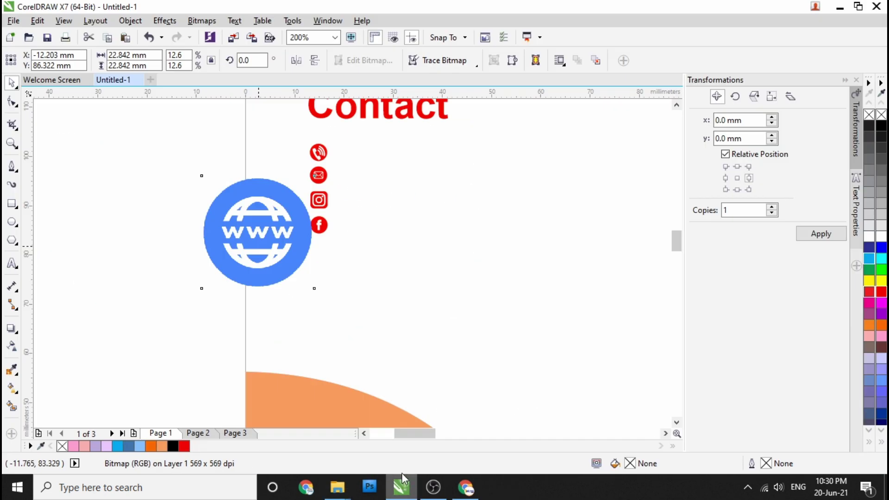
{"action": "right_click", "coordinate": [224, 230]}
{"action": "left_click", "coordinate": [419, 178]}
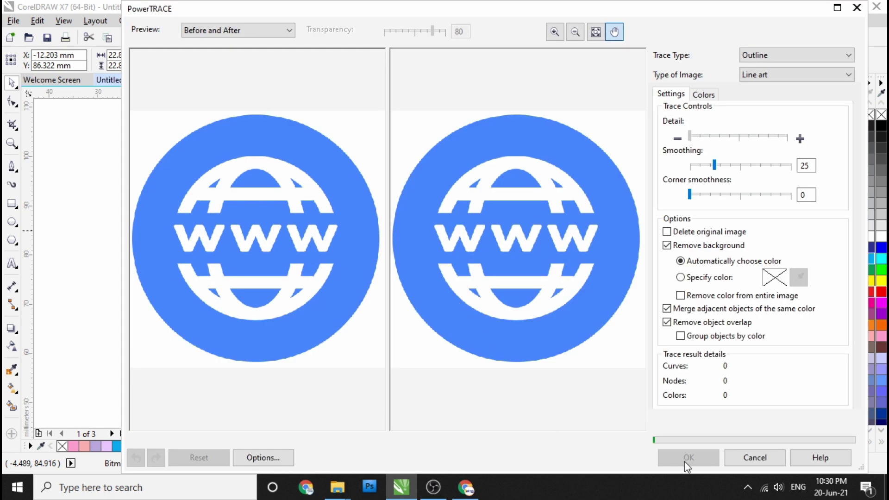
{"action": "left_click", "coordinate": [685, 461]}
{"action": "left_click", "coordinate": [318, 294]}
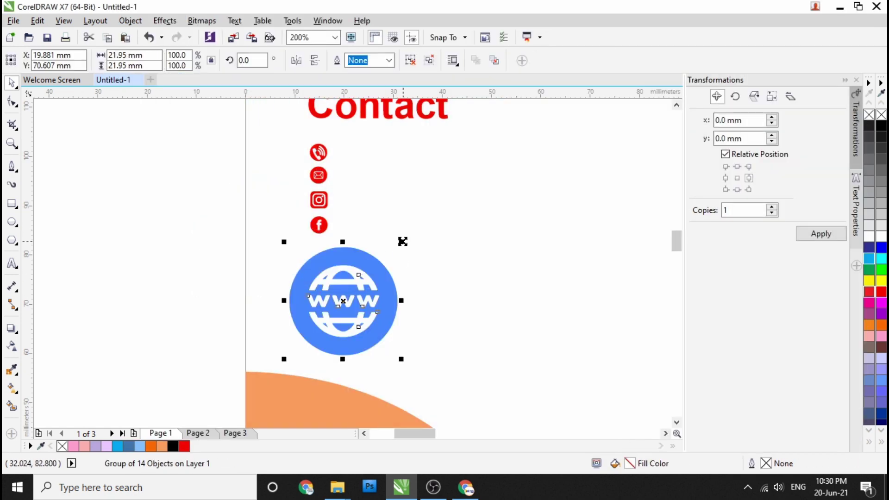
{"action": "mouse_move", "coordinate": [398, 252]}
{"action": "left_mouse_down"}
{"action": "mouse_move", "coordinate": [355, 290]}
{"action": "mouse_move", "coordinate": [328, 262]}
{"action": "left_mouse_up"}
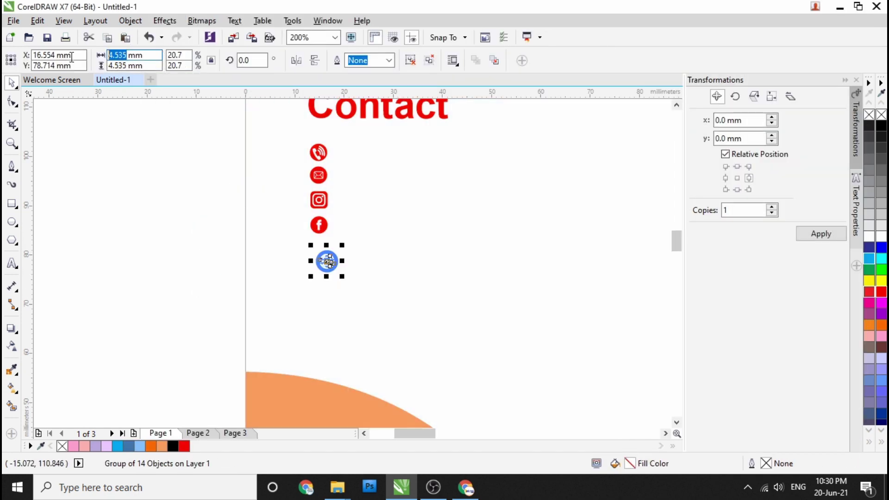
Step: Position the traced globe icon below the Facebook icon
{"action": "scroll", "coordinate": [320, 256], "scroll_direction": "up", "scroll_amount": 3}
{"action": "scroll", "coordinate": [319, 256], "scroll_direction": "down", "scroll_amount": 3}
{"action": "scroll", "coordinate": [288, 199], "scroll_direction": "up", "scroll_amount": 3}
{"action": "left_click_drag", "start_coordinate": [298, 228], "coordinate": [331, 269]}
{"action": "left_click", "coordinate": [320, 178], "text": "shift"}
{"action": "scroll", "coordinate": [252, 244], "scroll_direction": "up", "scroll_amount": 1}
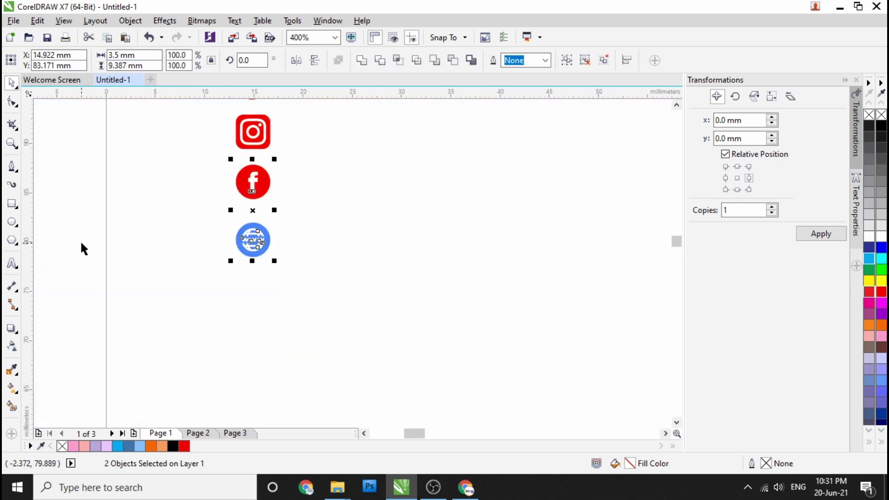
{"action": "scroll", "coordinate": [252, 246], "scroll_direction": "up", "scroll_amount": 1}
Step: Fill the globe's blue ring, bottom segment and top dome with the sampled red
{"action": "left_click", "coordinate": [252, 246]}
{"action": "key", "text": "i"}
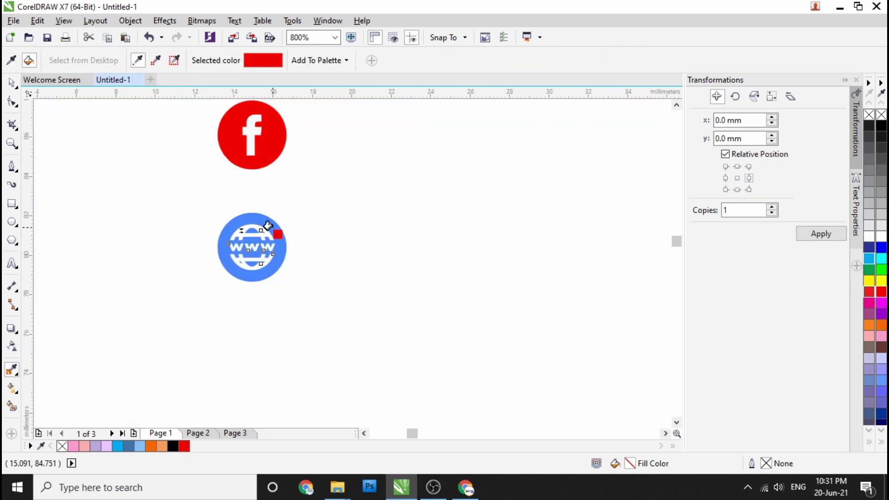
{"action": "left_click", "coordinate": [275, 234]}
{"action": "scroll", "coordinate": [273, 246], "scroll_direction": "up", "scroll_amount": 2}
{"action": "left_click", "coordinate": [235, 308]}
{"action": "scroll", "coordinate": [216, 292], "scroll_direction": "down", "scroll_amount": 1}
{"action": "scroll", "coordinate": [215, 292], "scroll_direction": "up", "scroll_amount": 3}
{"action": "scroll", "coordinate": [284, 192], "scroll_direction": "down", "scroll_amount": 1}
{"action": "left_click", "coordinate": [337, 211]}
Step: Turn the last small blue globe piece red and select the Facebook icon group
{"action": "left_click", "coordinate": [201, 204]}
{"action": "scroll", "coordinate": [209, 139], "scroll_direction": "up", "scroll_amount": 3}
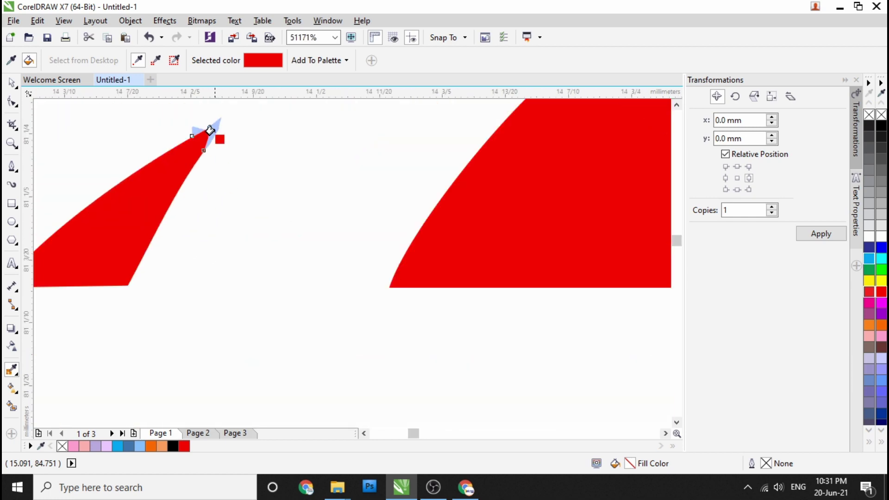
{"action": "scroll", "coordinate": [229, 268], "scroll_direction": "down", "scroll_amount": 3}
{"action": "scroll", "coordinate": [231, 318], "scroll_direction": "up", "scroll_amount": 1}
{"action": "scroll", "coordinate": [261, 277], "scroll_direction": "down", "scroll_amount": 3}
{"action": "scroll", "coordinate": [261, 277], "scroll_direction": "up", "scroll_amount": 2}
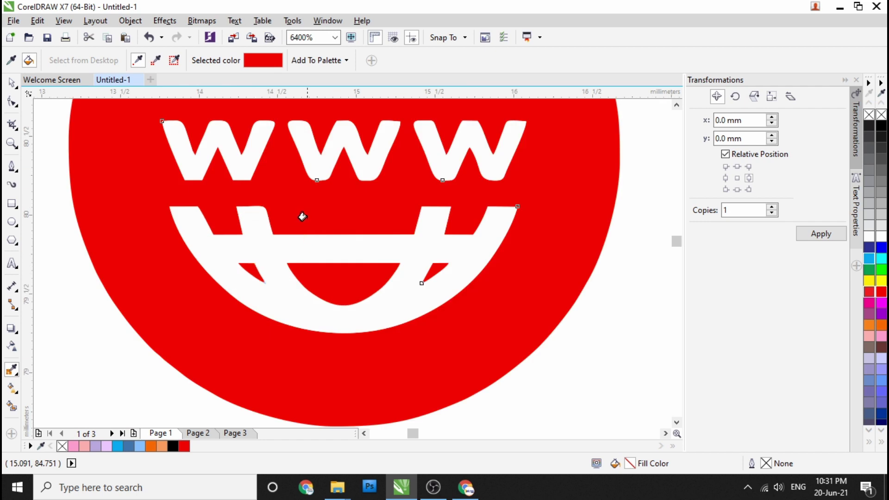
{"action": "scroll", "coordinate": [315, 250], "scroll_direction": "down", "scroll_amount": 1}
{"action": "left_click", "coordinate": [12, 82]}
{"action": "scroll", "coordinate": [264, 259], "scroll_direction": "down", "scroll_amount": 2}
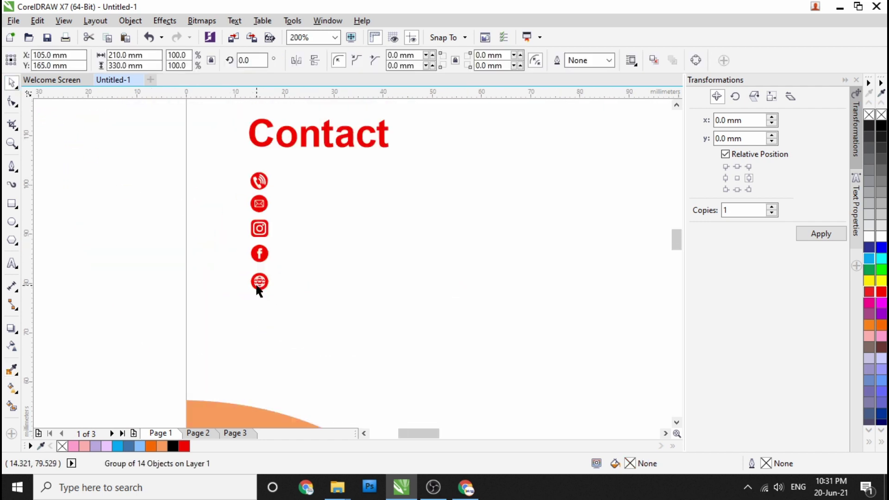
{"action": "scroll", "coordinate": [262, 253], "scroll_direction": "up", "scroll_amount": 2}
{"action": "left_click", "coordinate": [252, 248]}
{"action": "scroll", "coordinate": [260, 217], "scroll_direction": "down", "scroll_amount": 2}
{"action": "scroll", "coordinate": [261, 211], "scroll_direction": "up", "scroll_amount": 2}
{"action": "left_click", "coordinate": [258, 199]}
{"action": "left_click_drag", "start_coordinate": [264, 194], "coordinate": [248, 280]}
{"action": "scroll", "coordinate": [258, 324], "scroll_direction": "down", "scroll_amount": 2}
{"action": "scroll", "coordinate": [258, 371], "scroll_direction": "up", "scroll_amount": 2}
{"action": "left_click", "coordinate": [245, 290]}
{"action": "scroll", "coordinate": [248, 280], "scroll_direction": "down", "scroll_amount": 6}
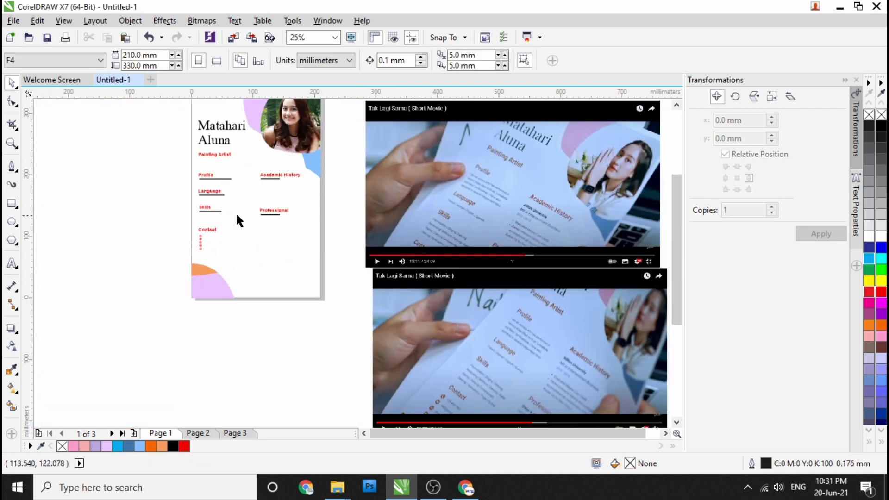
{"action": "scroll", "coordinate": [211, 200], "scroll_direction": "up", "scroll_amount": 3}
{"action": "scroll", "coordinate": [257, 196], "scroll_direction": "down", "scroll_amount": 3}
{"action": "scroll", "coordinate": [266, 241], "scroll_direction": "up", "scroll_amount": 2}
{"action": "scroll", "coordinate": [270, 231], "scroll_direction": "down", "scroll_amount": 2}
{"action": "scroll", "coordinate": [278, 230], "scroll_direction": "down", "scroll_amount": 1}
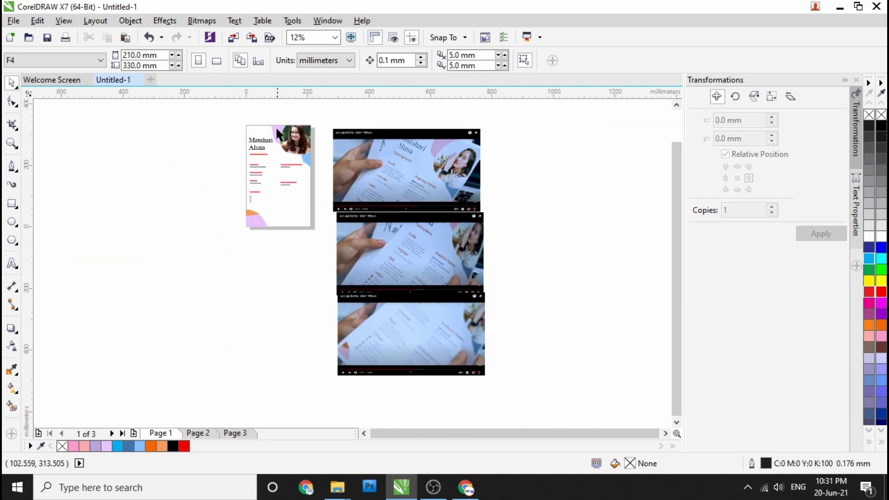
{"action": "scroll", "coordinate": [277, 139], "scroll_direction": "up", "scroll_amount": 2}
{"action": "scroll", "coordinate": [185, 166], "scroll_direction": "down", "scroll_amount": 1}
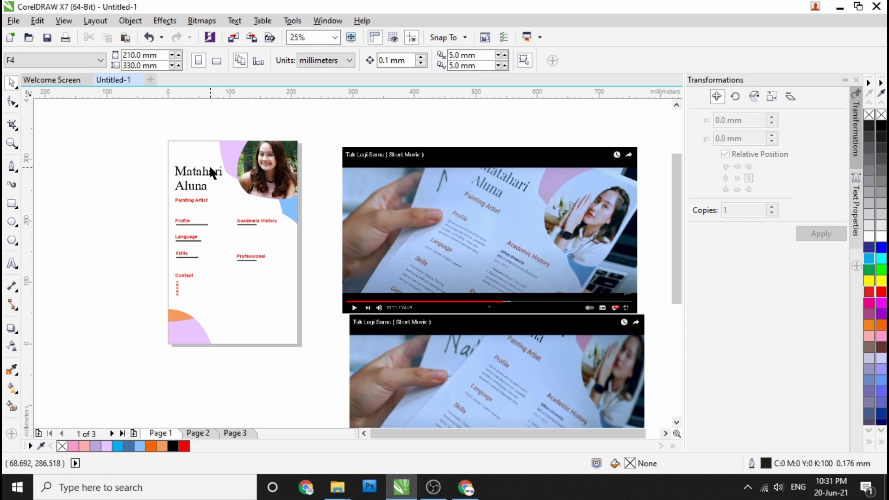
{"action": "scroll", "coordinate": [255, 259], "scroll_direction": "up", "scroll_amount": 1}
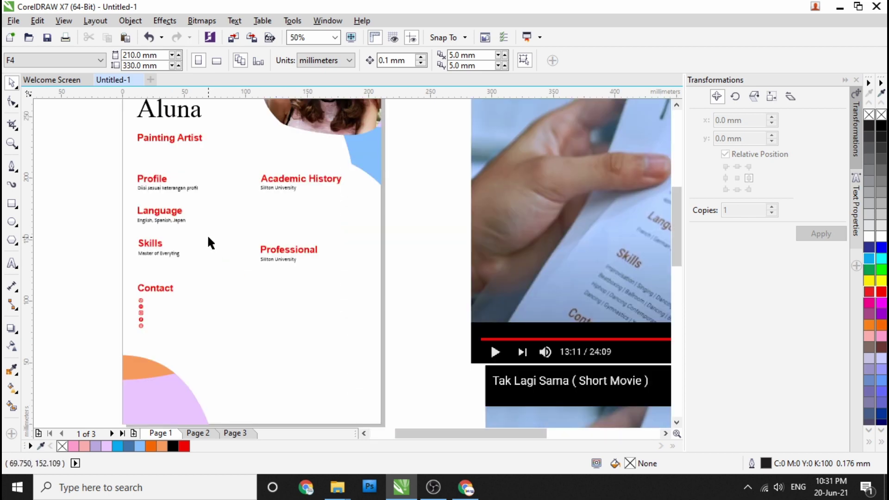
{"action": "key", "text": "F8"}
{"action": "scroll", "coordinate": [149, 312], "scroll_direction": "up", "scroll_amount": 1}
{"action": "key", "text": "ctrl+space"}
Step: Copy the Skills subtitle beside the phone icon and replace it with the phone number at 12 pt
{"action": "left_click_drag", "start_coordinate": [193, 171], "coordinate": [223, 263]}
{"action": "left_click", "coordinate": [244, 286]}
{"action": "scroll", "coordinate": [195, 263], "scroll_direction": "up", "scroll_amount": 2}
{"action": "triple_click", "coordinate": [298, 252]}
{"action": "type", "text": "1234567890"}
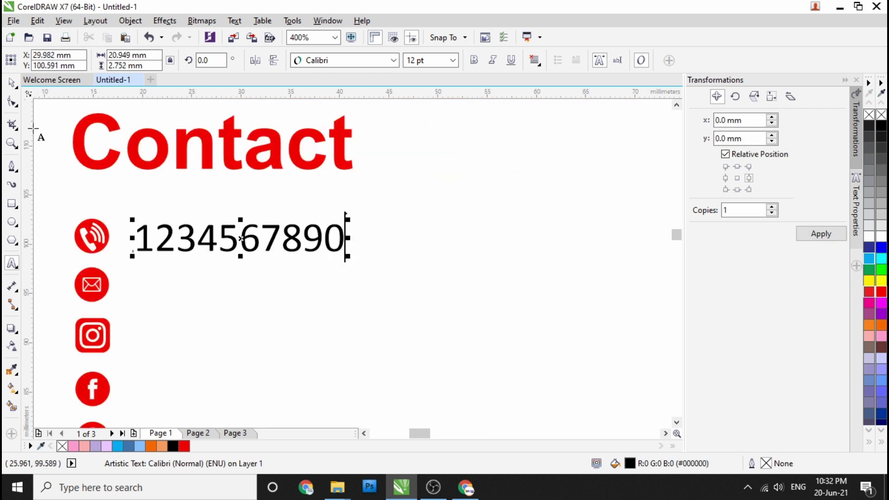
{"action": "left_click", "coordinate": [12, 82]}
{"action": "left_click", "coordinate": [452, 60]}
{"action": "left_click", "coordinate": [430, 139]}
{"action": "scroll", "coordinate": [278, 202], "scroll_direction": "down", "scroll_amount": 2}
Step: Copy the number beside the e-mail icon and replace it with the e-mail address
{"action": "left_click_drag", "start_coordinate": [260, 201], "coordinate": [273, 255]}
{"action": "left_click", "coordinate": [290, 277]}
{"action": "double_click", "coordinate": [264, 240]}
{"action": "key", "text": "ctrl+a"}
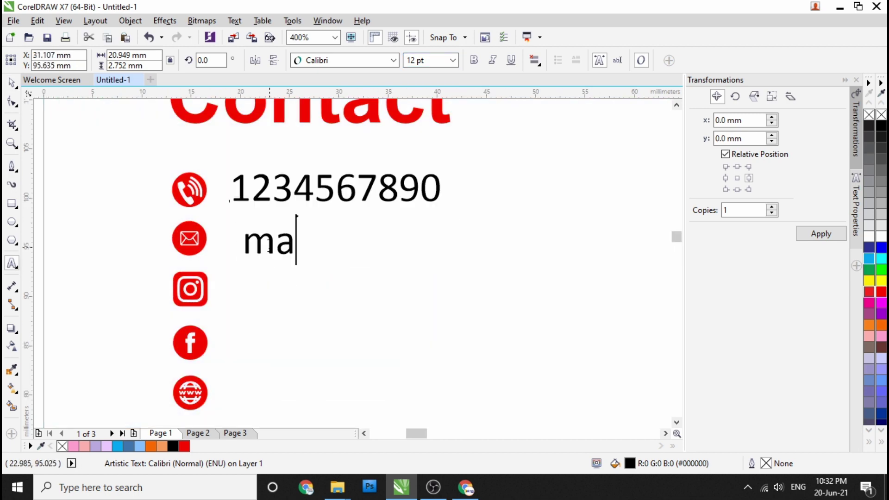
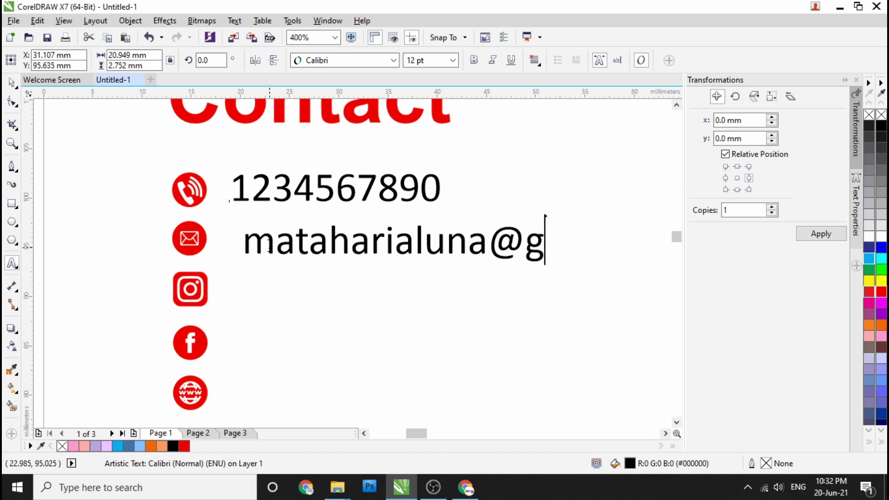
{"action": "key", "text": "ctrl+space"}
Step: Copy the address beside Instagram, trim it to the handle, and copy the handle beside Facebook
{"action": "left_click_drag", "start_coordinate": [212, 240], "coordinate": [214, 294]}
{"action": "left_click", "coordinate": [252, 306]}
{"action": "left_click_drag", "start_coordinate": [452, 289], "coordinate": [667, 289]}
{"action": "key", "text": "Delete"}
{"action": "key", "text": "ctrl+space"}
{"action": "left_click_drag", "start_coordinate": [231, 315], "coordinate": [231, 340]}
{"action": "left_click", "coordinate": [252, 218]}
{"action": "scroll", "coordinate": [202, 271], "scroll_direction": "down", "scroll_amount": 2}
Step: Copy the handle beside the globe icon and edit it into the www…art.com website address
{"action": "left_click_drag", "start_coordinate": [197, 264], "coordinate": [207, 319]}
{"action": "left_click", "coordinate": [232, 319]}
{"action": "double_click", "coordinate": [159, 289]}
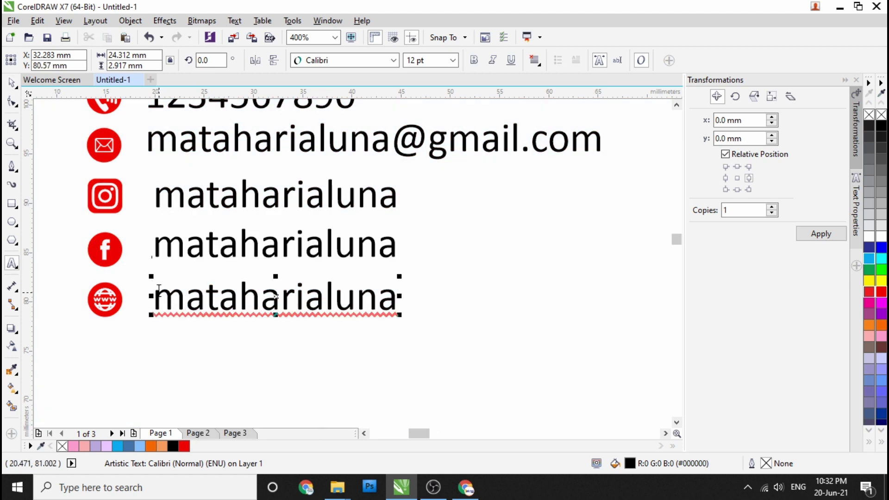
{"action": "type", "text": "ww."}
{"action": "key", "text": "BackSpace"}
{"action": "type", "text": "w."}
{"action": "left_click", "coordinate": [494, 296]}
{"action": "type", "text": "art.com"}
{"action": "left_click", "coordinate": [13, 85]}
Step: Select all five contact text lines together
{"action": "scroll", "coordinate": [324, 258], "scroll_direction": "down", "scroll_amount": 3}
{"action": "scroll", "coordinate": [352, 282], "scroll_direction": "up", "scroll_amount": 3}
{"action": "left_click", "coordinate": [337, 263], "text": "shift"}
{"action": "left_click", "coordinate": [337, 263]}
{"action": "scroll", "coordinate": [318, 250], "scroll_direction": "down", "scroll_amount": 3}
{"action": "scroll", "coordinate": [319, 249], "scroll_direction": "up", "scroll_amount": 2}
{"action": "left_click", "coordinate": [320, 246]}
{"action": "scroll", "coordinate": [319, 245], "scroll_direction": "up", "scroll_amount": 1}
{"action": "left_click", "coordinate": [334, 274], "text": "shift"}
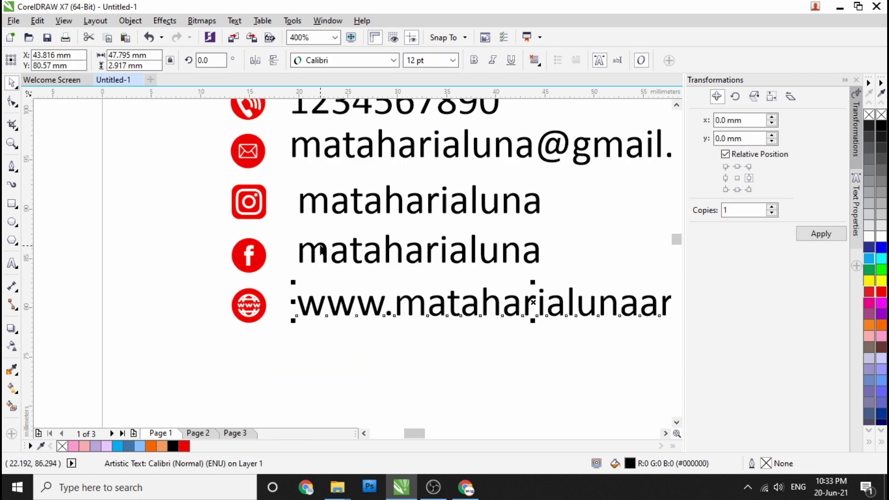
{"action": "left_click", "coordinate": [338, 196], "text": "shift"}
{"action": "left_click", "coordinate": [327, 175], "text": "shift"}
{"action": "left_click", "coordinate": [306, 232], "text": "shift"}
Step: Marquee-select each contact row with its icon, from website up to phone
{"action": "scroll", "coordinate": [285, 221], "scroll_direction": "down", "scroll_amount": 1}
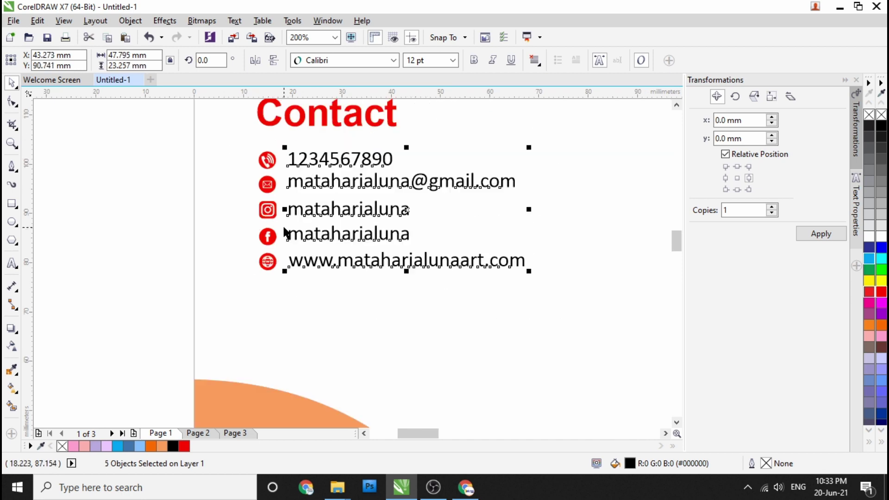
{"action": "left_click", "coordinate": [126, 262]}
{"action": "left_click_drag", "start_coordinate": [124, 248], "coordinate": [433, 286]}
{"action": "left_click_drag", "start_coordinate": [109, 222], "coordinate": [447, 258]}
{"action": "left_click_drag", "start_coordinate": [137, 192], "coordinate": [419, 224]}
{"action": "left_click_drag", "start_coordinate": [129, 173], "coordinate": [555, 205]}
{"action": "left_click_drag", "start_coordinate": [119, 143], "coordinate": [367, 182]}
Step: Select the large name title, leave text editing, then clear the selection
{"action": "left_click", "coordinate": [88, 287]}
{"action": "scroll", "coordinate": [179, 242], "scroll_direction": "down", "scroll_amount": 2}
{"action": "scroll", "coordinate": [172, 237], "scroll_direction": "up", "scroll_amount": 1}
{"action": "scroll", "coordinate": [237, 140], "scroll_direction": "down", "scroll_amount": 1}
{"action": "scroll", "coordinate": [334, 255], "scroll_direction": "down", "scroll_amount": 1}
{"action": "scroll", "coordinate": [335, 255], "scroll_direction": "up", "scroll_amount": 1}
{"action": "scroll", "coordinate": [306, 232], "scroll_direction": "down", "scroll_amount": 1}
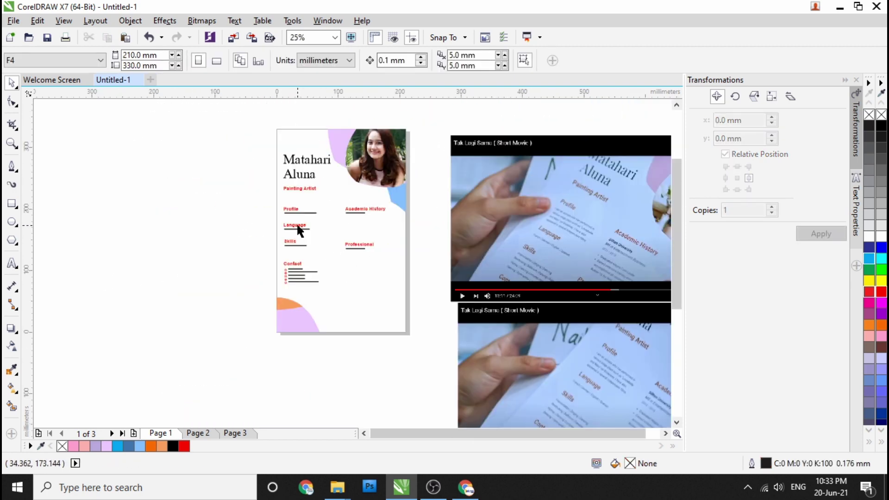
{"action": "left_click", "coordinate": [307, 181]}
{"action": "scroll", "coordinate": [301, 178], "scroll_direction": "up", "scroll_amount": 1}
{"action": "scroll", "coordinate": [277, 186], "scroll_direction": "up", "scroll_amount": 1}
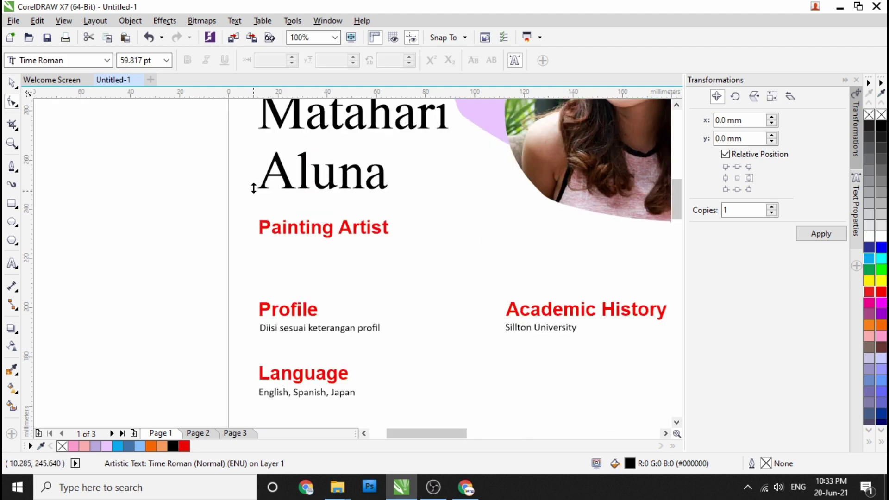
{"action": "scroll", "coordinate": [196, 173], "scroll_direction": "down", "scroll_amount": 2}
{"action": "key", "text": "ctrl+space"}
{"action": "scroll", "coordinate": [142, 187], "scroll_direction": "up", "scroll_amount": 1}
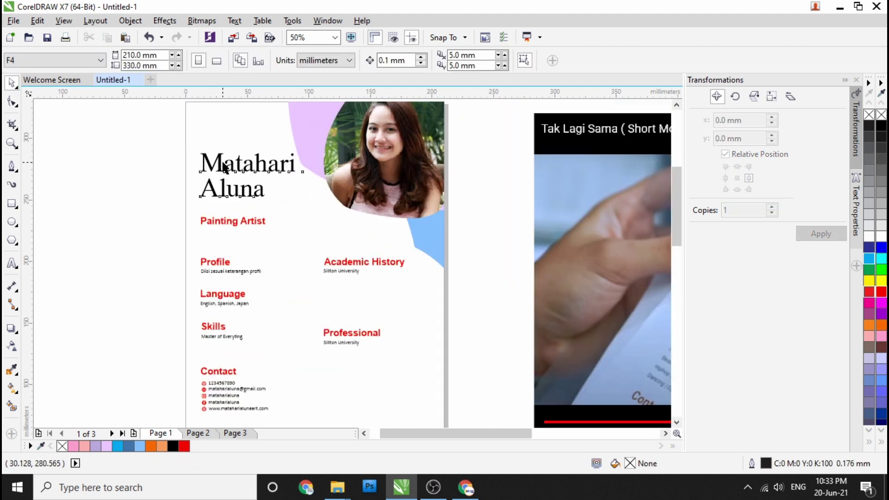
{"action": "left_click", "coordinate": [140, 183]}
{"action": "scroll", "coordinate": [153, 185], "scroll_direction": "down", "scroll_amount": 1}
Step: Select the reference video still beside the page, shift it, and delete it
{"action": "left_click", "coordinate": [452, 254]}
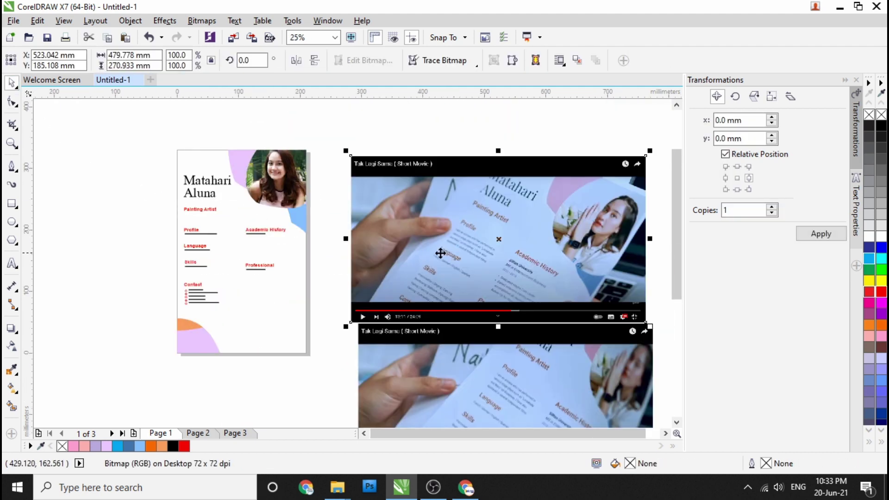
{"action": "scroll", "coordinate": [441, 253], "scroll_direction": "down", "scroll_amount": 1}
{"action": "left_click_drag", "start_coordinate": [432, 239], "coordinate": [436, 322]}
{"action": "left_click_drag", "start_coordinate": [435, 389], "coordinate": [441, 276]}
{"action": "scroll", "coordinate": [439, 282], "scroll_direction": "up", "scroll_amount": 2}
{"action": "key", "text": "Delete"}
{"action": "scroll", "coordinate": [366, 267], "scroll_direction": "down", "scroll_amount": 2}
{"action": "scroll", "coordinate": [263, 258], "scroll_direction": "up", "scroll_amount": 2}
{"action": "scroll", "coordinate": [355, 274], "scroll_direction": "up", "scroll_amount": 1}
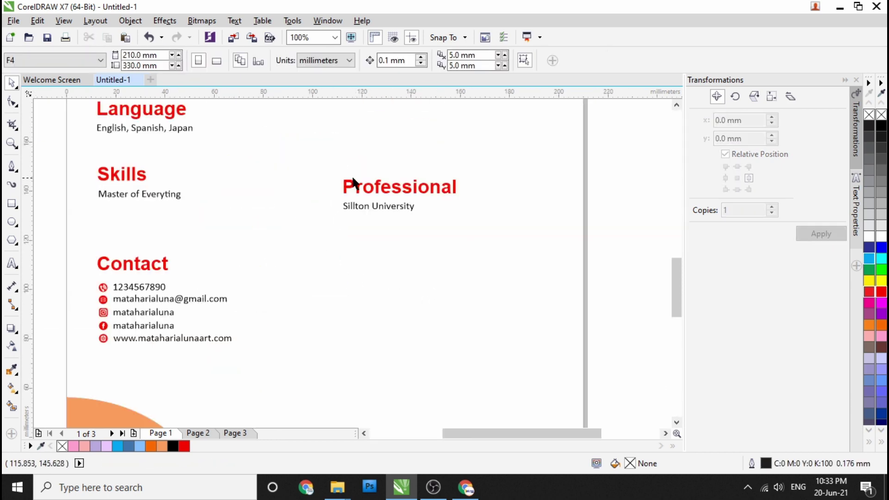
{"action": "scroll", "coordinate": [351, 181], "scroll_direction": "down", "scroll_amount": 1}
Step: Place a copy of the Professional heading below and align it level with Contact
{"action": "left_click_drag", "start_coordinate": [366, 190], "coordinate": [366, 238]}
{"action": "left_click", "coordinate": [378, 262]}
{"action": "left_click", "coordinate": [367, 193], "text": "shift"}
{"action": "double_click", "coordinate": [372, 235]}
{"action": "scroll", "coordinate": [371, 236], "scroll_direction": "up", "scroll_amount": 1}
{"action": "double_click", "coordinate": [383, 235]}
{"action": "key", "text": "ctrl+space"}
{"action": "left_click", "coordinate": [124, 216], "text": "shift"}
{"action": "key", "text": "t"}
{"action": "left_click", "coordinate": [591, 256]}
Step: Retype the copy as 'Organization' and rename the original heading 'Professional Job'
{"action": "double_click", "coordinate": [392, 213]}
{"action": "type", "text": "Organization"}
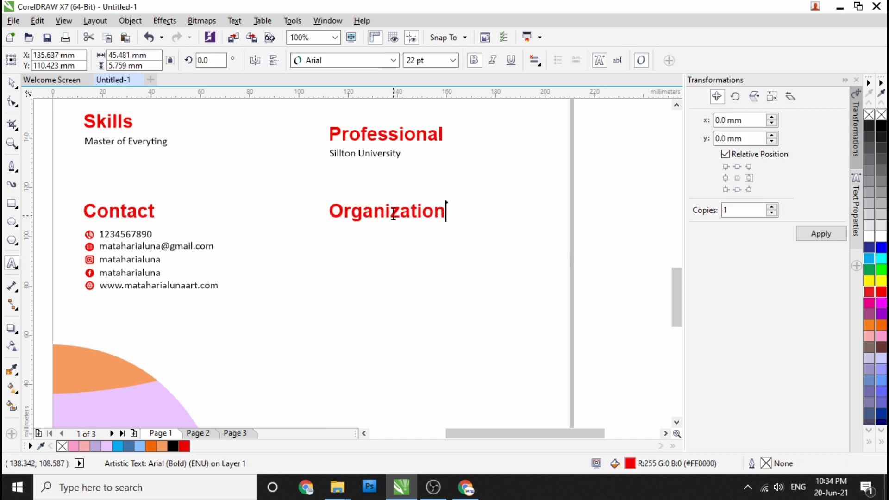
{"action": "key", "text": "ctrl+space"}
{"action": "key", "text": "Escape"}
{"action": "double_click", "coordinate": [428, 136]}
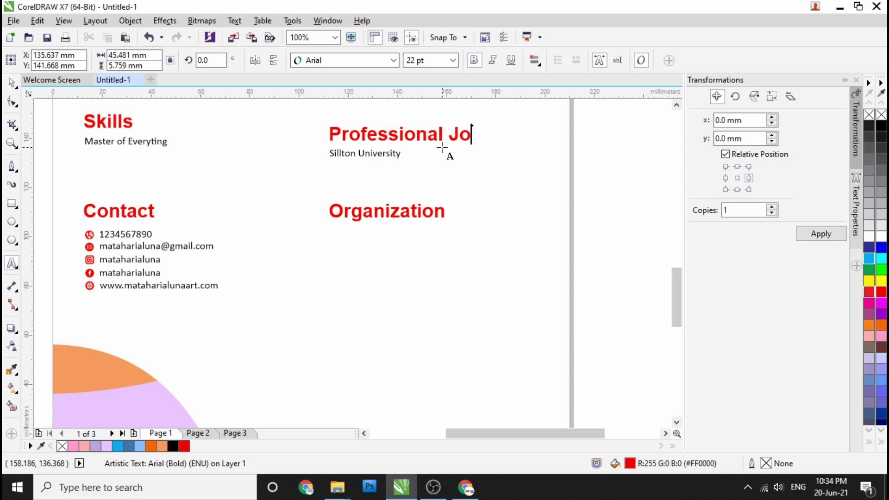
{"action": "key", "text": "ctrl+space"}
{"action": "key", "text": "Escape"}
Step: Select Professional Job, its subtitle and Organization together, then clear the selection
{"action": "scroll", "coordinate": [485, 189], "scroll_direction": "down", "scroll_amount": 3}
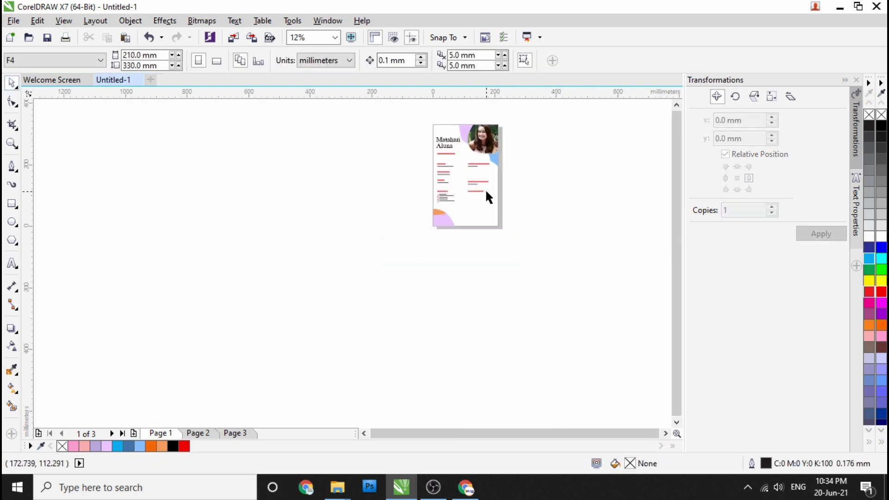
{"action": "scroll", "coordinate": [504, 229], "scroll_direction": "up", "scroll_amount": 1}
{"action": "left_click_drag", "start_coordinate": [515, 260], "coordinate": [432, 168]}
{"action": "scroll", "coordinate": [413, 189], "scroll_direction": "up", "scroll_amount": 1}
{"action": "scroll", "coordinate": [430, 195], "scroll_direction": "down", "scroll_amount": 2}
{"action": "scroll", "coordinate": [429, 194], "scroll_direction": "up", "scroll_amount": 1}
{"action": "left_click", "coordinate": [558, 223]}
{"action": "scroll", "coordinate": [409, 231], "scroll_direction": "down", "scroll_amount": 1}
{"action": "scroll", "coordinate": [407, 229], "scroll_direction": "up", "scroll_amount": 1}
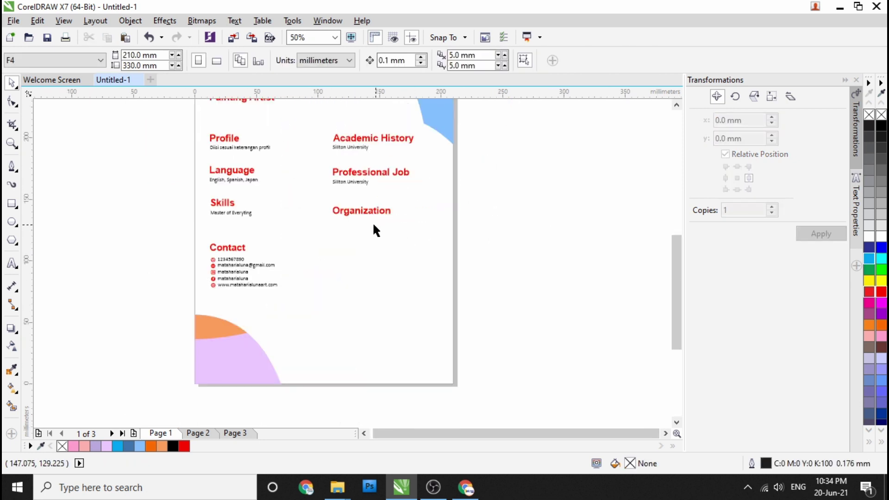
{"action": "scroll", "coordinate": [361, 212], "scroll_direction": "up", "scroll_amount": 1}
Step: Duplicate the Sillton University subtitle under Organization and retype it as 'Artis Community'
{"action": "left_click_drag", "start_coordinate": [338, 149], "coordinate": [341, 230]}
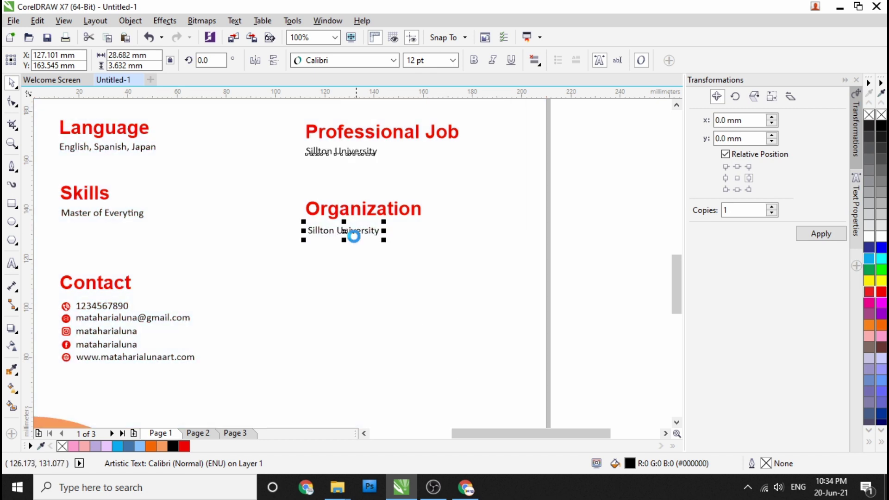
{"action": "double_click", "coordinate": [352, 232]}
{"action": "type", "text": "Artis Community"}
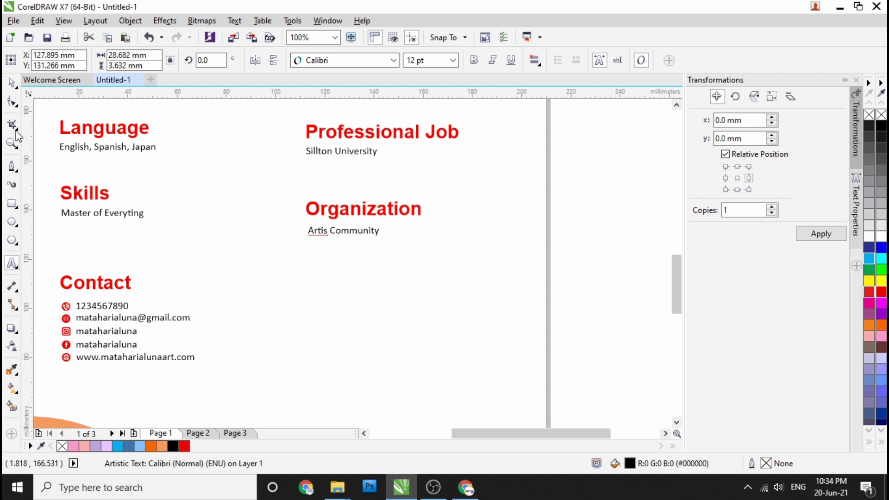
{"action": "key", "text": "ctrl+space"}
Step: Check the headings and subtitles together, then save the CV and preview it full screen
{"action": "left_click", "coordinate": [324, 151], "text": "shift"}
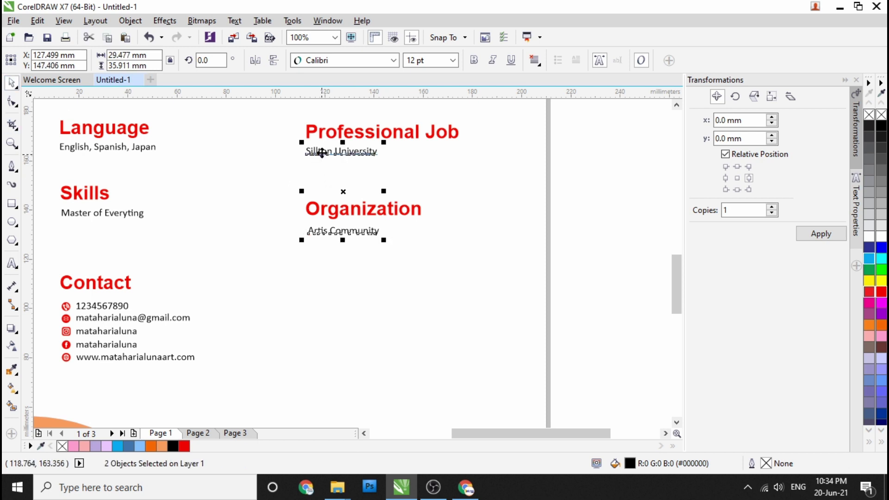
{"action": "left_click", "coordinate": [332, 220]}
{"action": "left_click", "coordinate": [330, 134], "text": "shift"}
{"action": "left_click", "coordinate": [343, 163]}
{"action": "scroll", "coordinate": [393, 216], "scroll_direction": "down", "scroll_amount": 3}
{"action": "scroll", "coordinate": [376, 188], "scroll_direction": "up", "scroll_amount": 3}
{"action": "scroll", "coordinate": [376, 188], "scroll_direction": "down", "scroll_amount": 4}
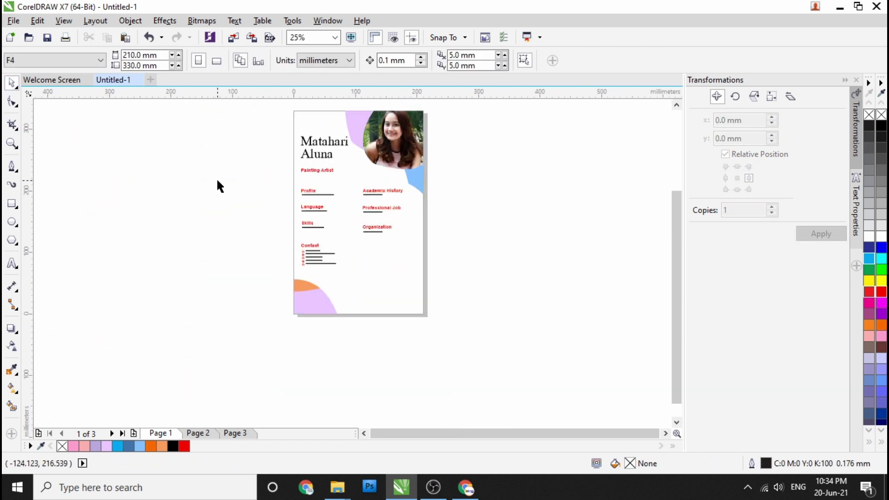
{"action": "scroll", "coordinate": [204, 199], "scroll_direction": "up", "scroll_amount": 1}
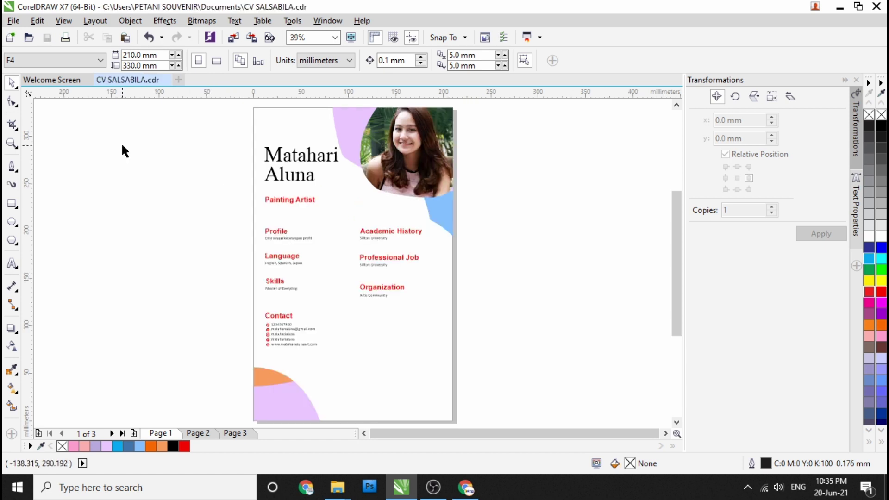
{"action": "key", "text": "F9"}
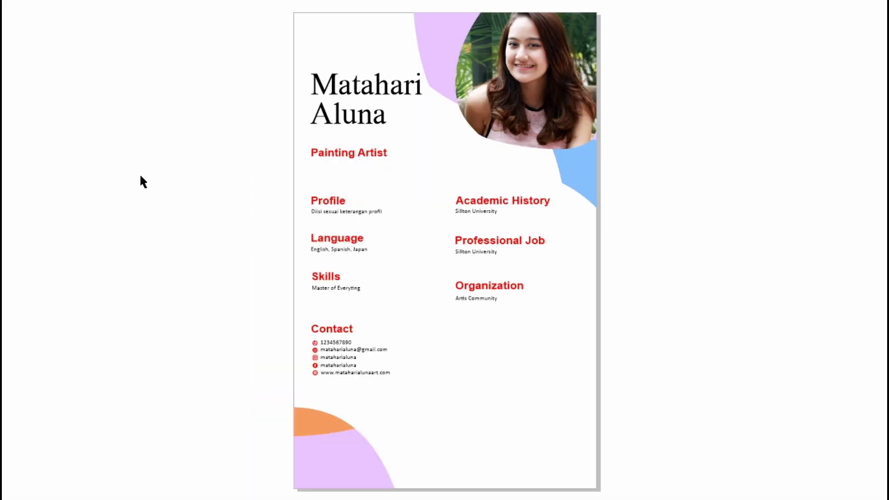